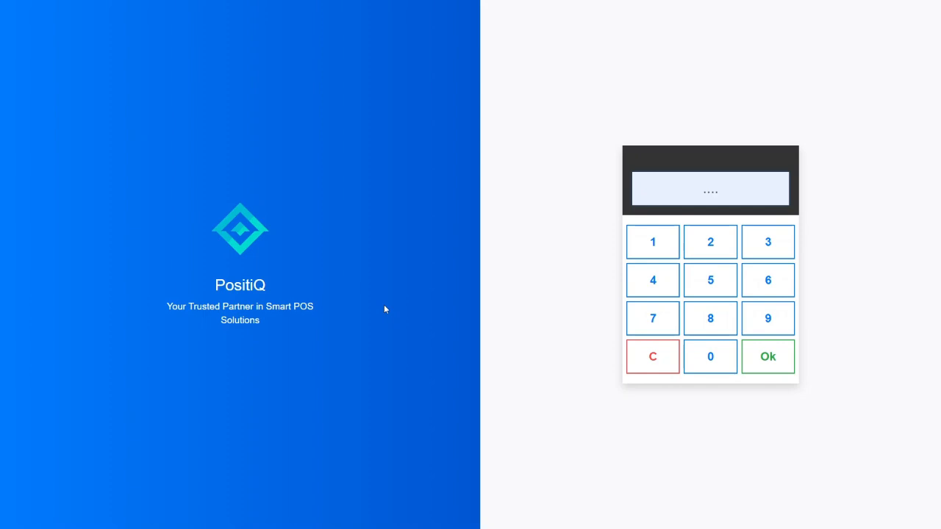
# - Log in to PositiQ with the PIN, clearing the mistyped digits first
pyautogui.click(652, 247)
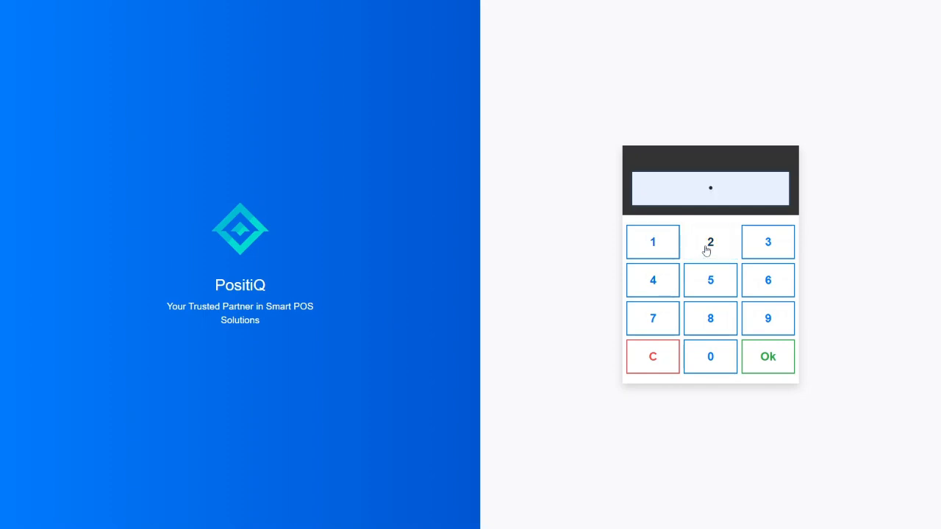
pyautogui.click(708, 248)
pyautogui.click(760, 249)
pyautogui.click(762, 284)
pyautogui.click(710, 280)
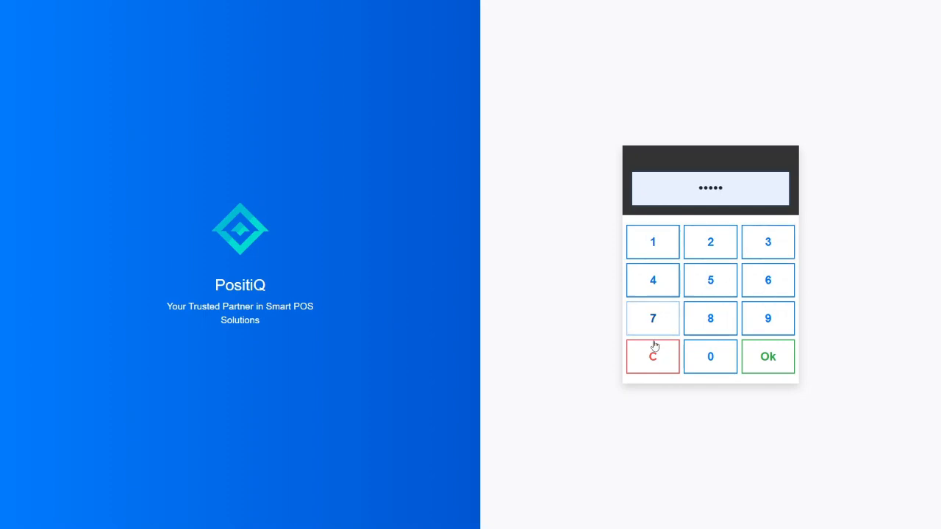
pyautogui.click(654, 348)
pyautogui.click(654, 346)
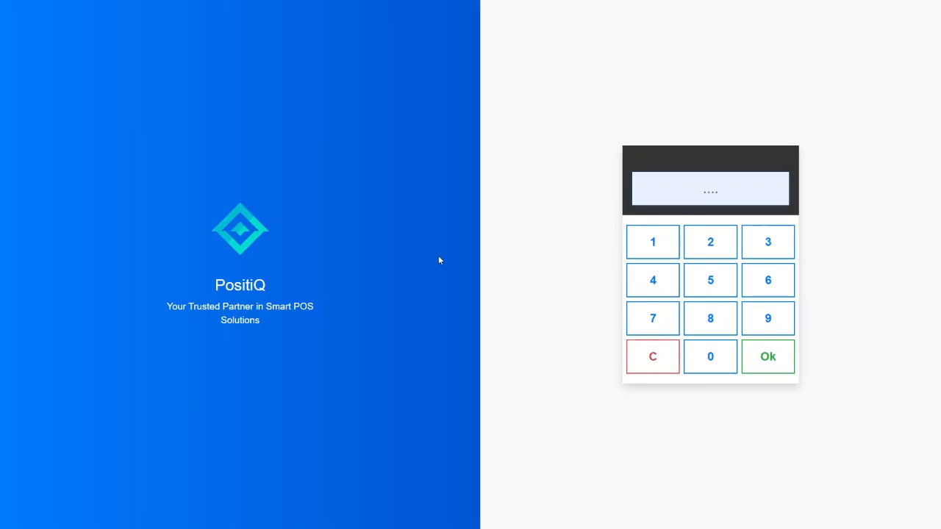
pyautogui.write('••••••')
pyautogui.press('Return')
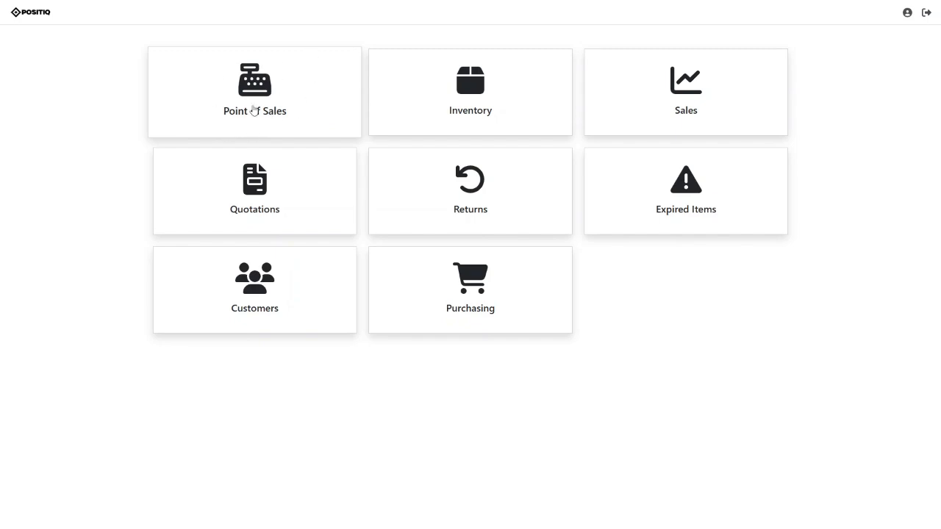
# - Open Point of Sales, go back to the dashboard, then reopen Point of Sales
pyautogui.click(286, 96)
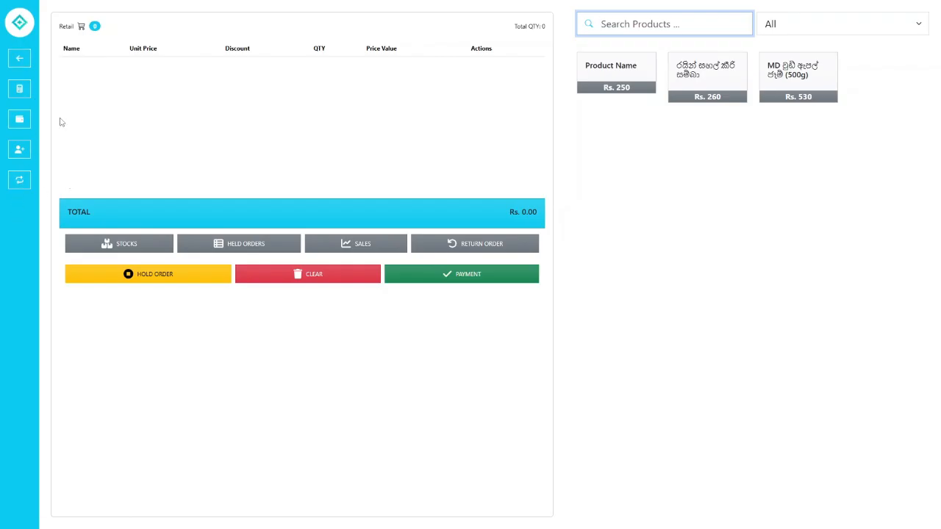
pyautogui.click(19, 62)
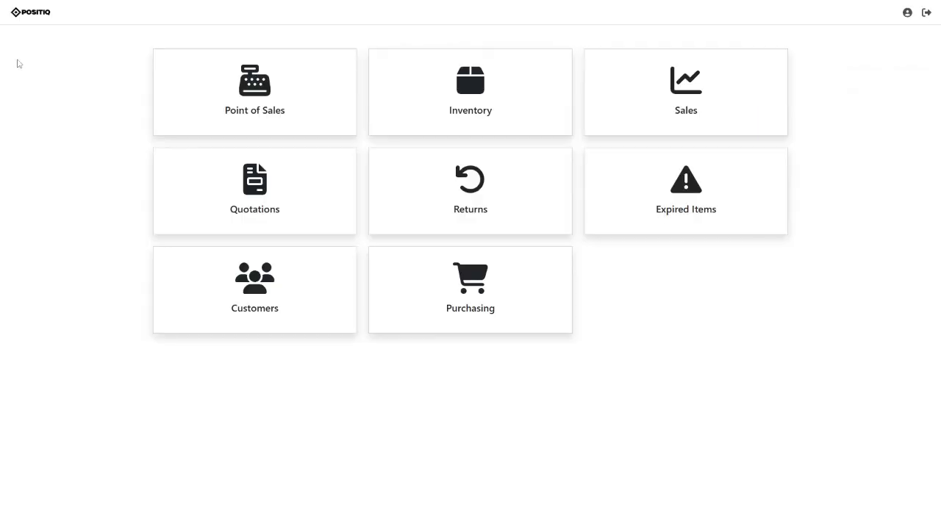
pyautogui.click(169, 81)
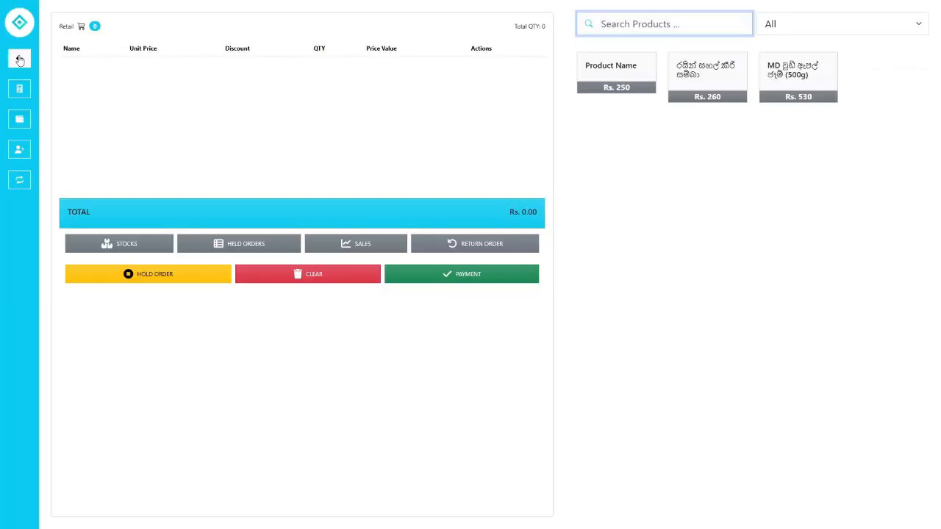
pyautogui.click(20, 94)
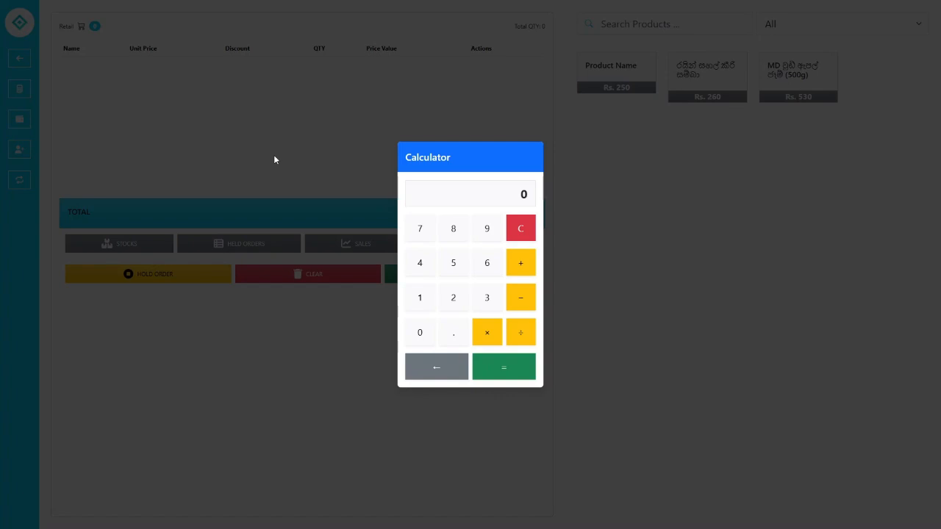
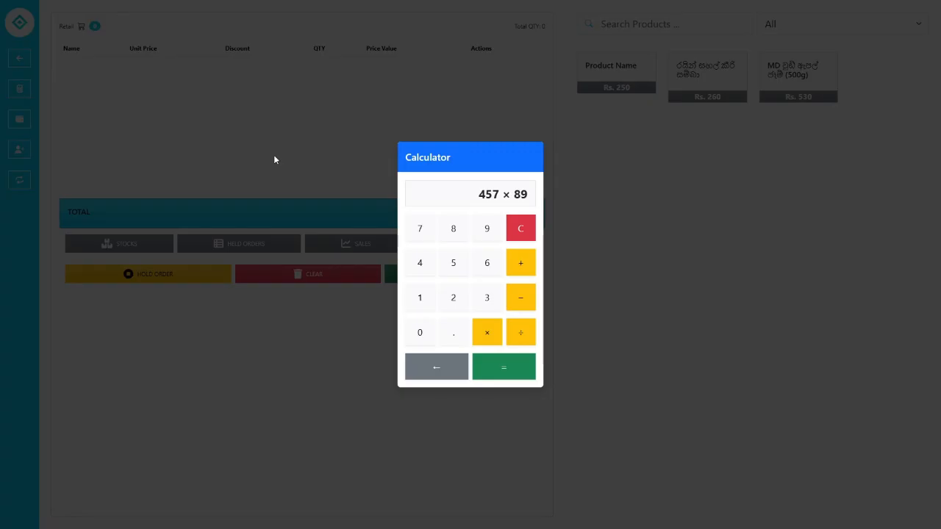
pyautogui.press('Return')
pyautogui.click(521, 227)
pyautogui.click(249, 180)
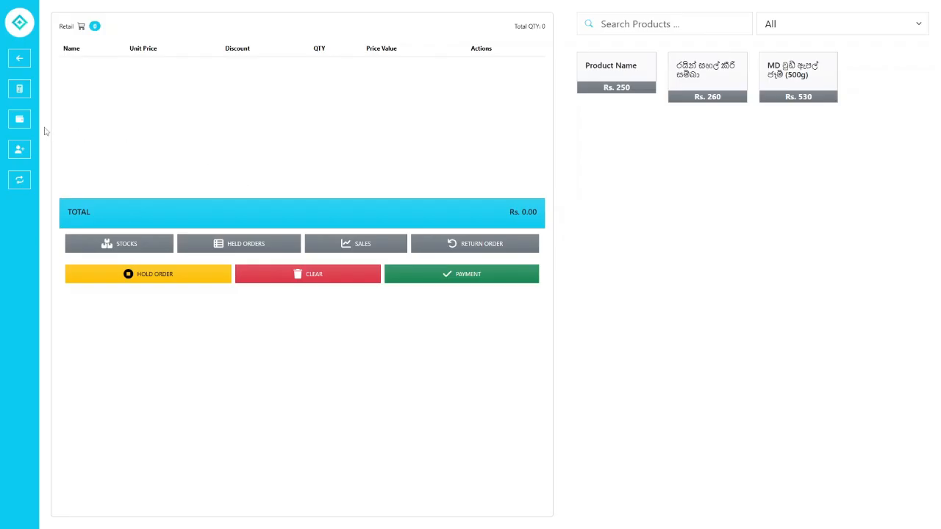
# - Enter 6000 as the opening cash amount and save it, dismissing the confirmation
pyautogui.click(20, 125)
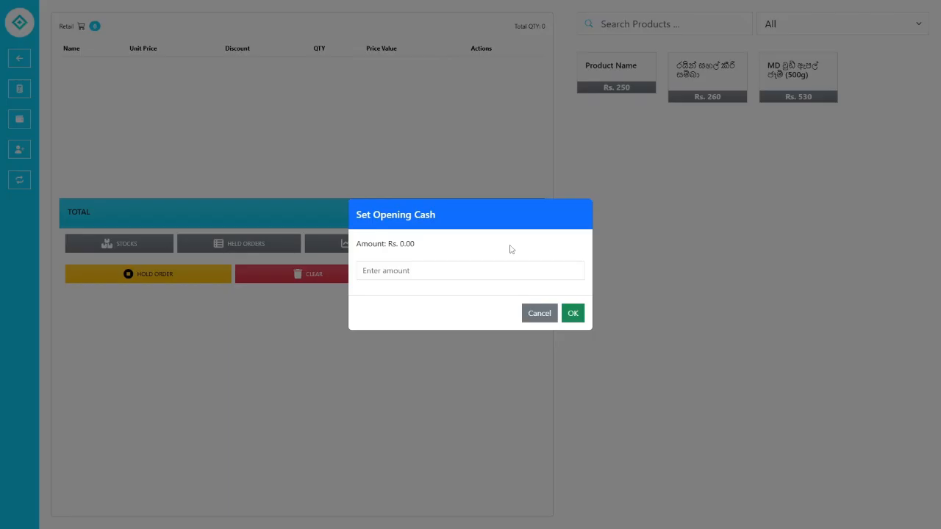
pyautogui.click(460, 269)
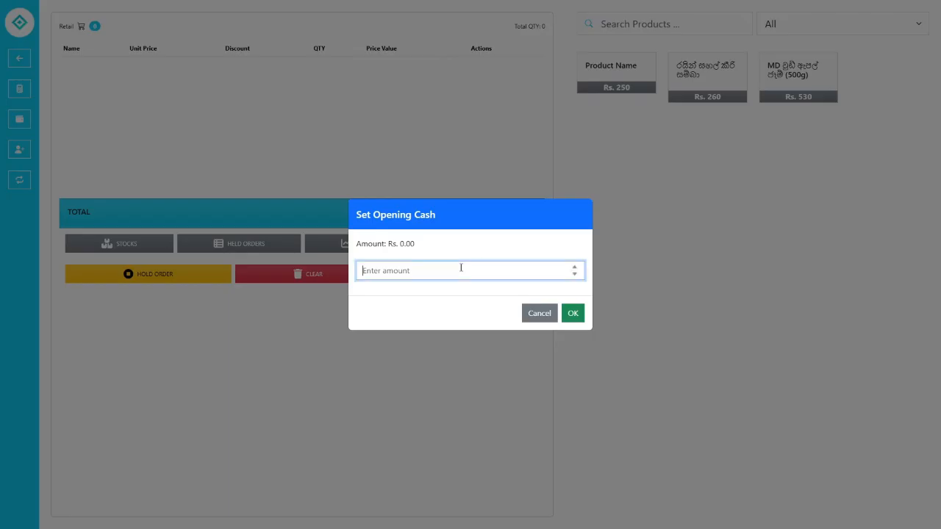
pyautogui.write('6000')
pyautogui.click(469, 244)
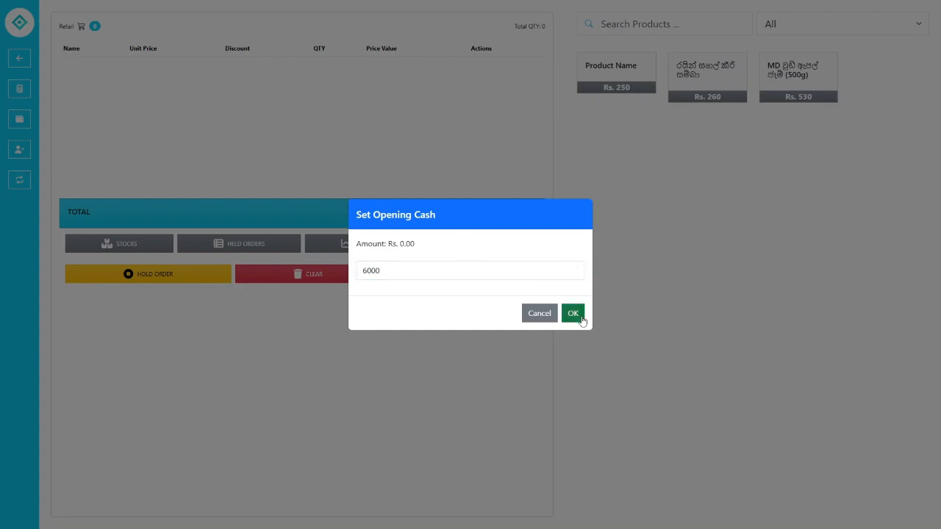
pyautogui.click(580, 316)
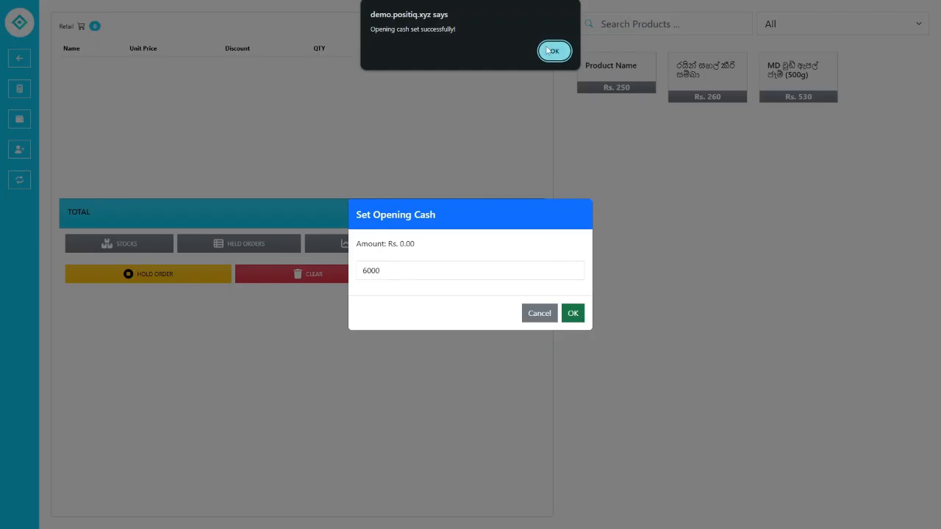
pyautogui.click(553, 51)
# - Review the Rs. 6000 amount in the field and close the Set Opening Cash dialog
pyautogui.click(389, 275)
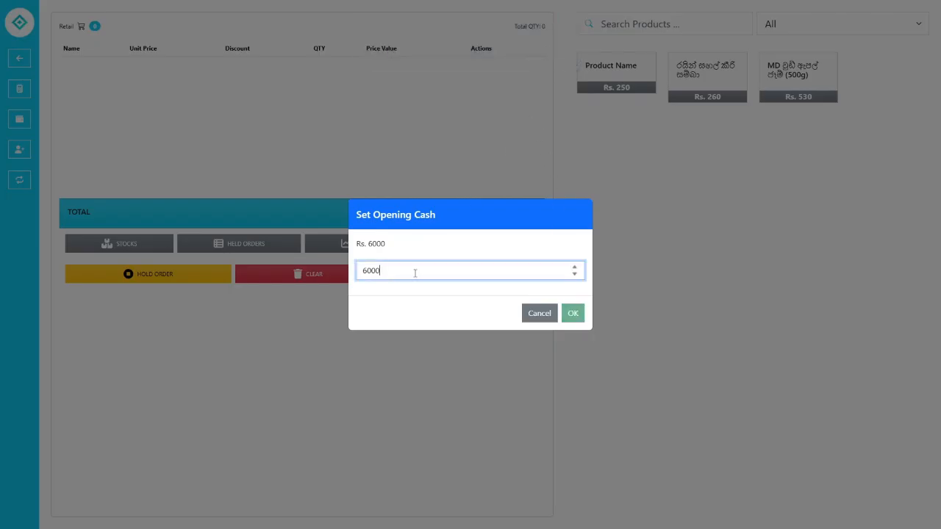
pyautogui.doubleClick(372, 271)
pyautogui.click(401, 244)
pyautogui.moveTo(402, 244); pyautogui.dragTo(351, 245)
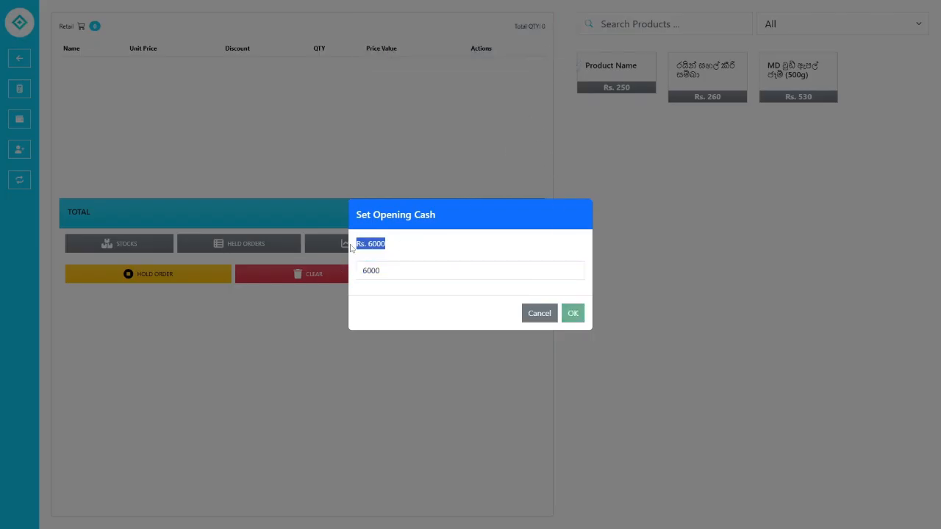
pyautogui.click(409, 245)
pyautogui.moveTo(403, 266); pyautogui.dragTo(358, 268)
pyautogui.click(358, 268)
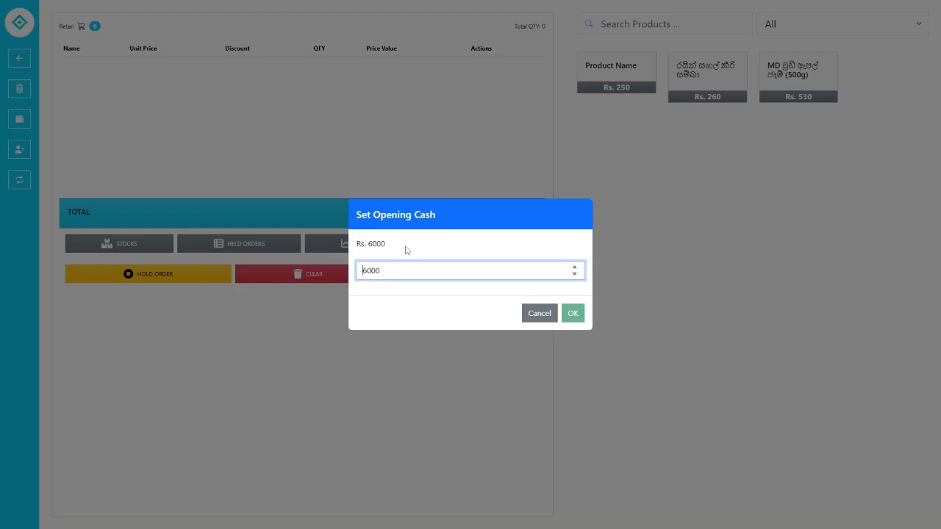
pyautogui.click(570, 314)
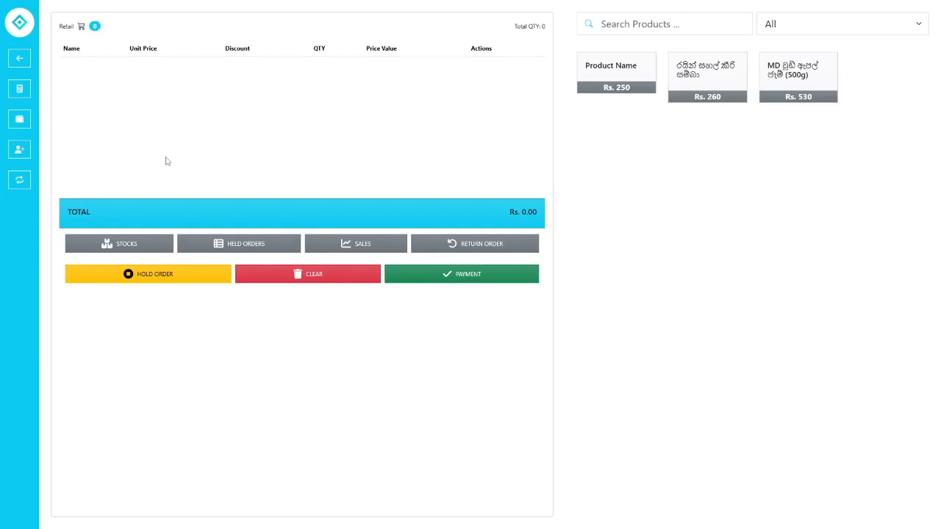
# - Start a new customer and fill in the first name, last name and city
pyautogui.click(20, 150)
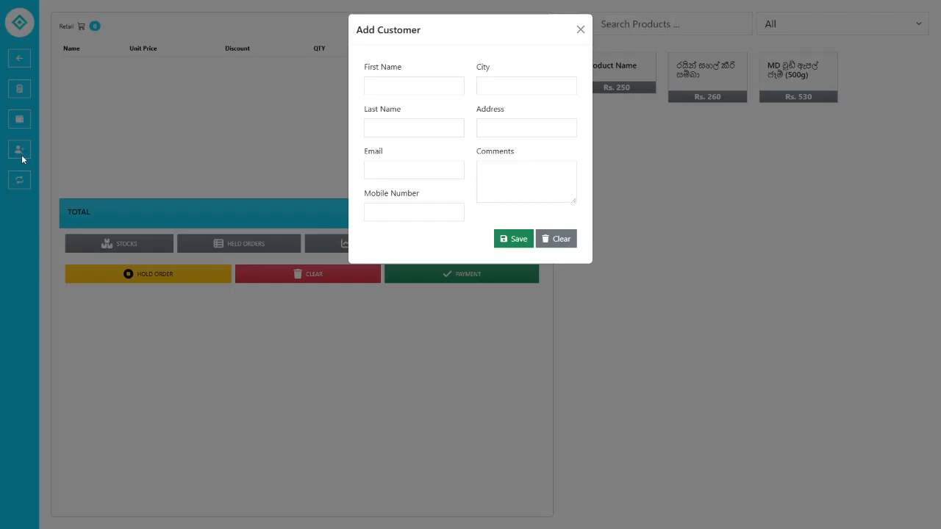
pyautogui.click(372, 85)
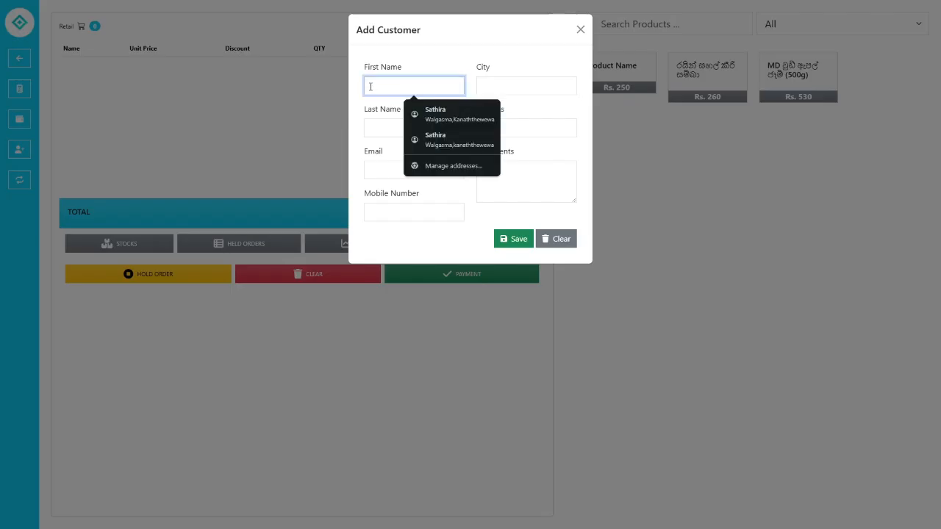
pyautogui.write('Jhone')
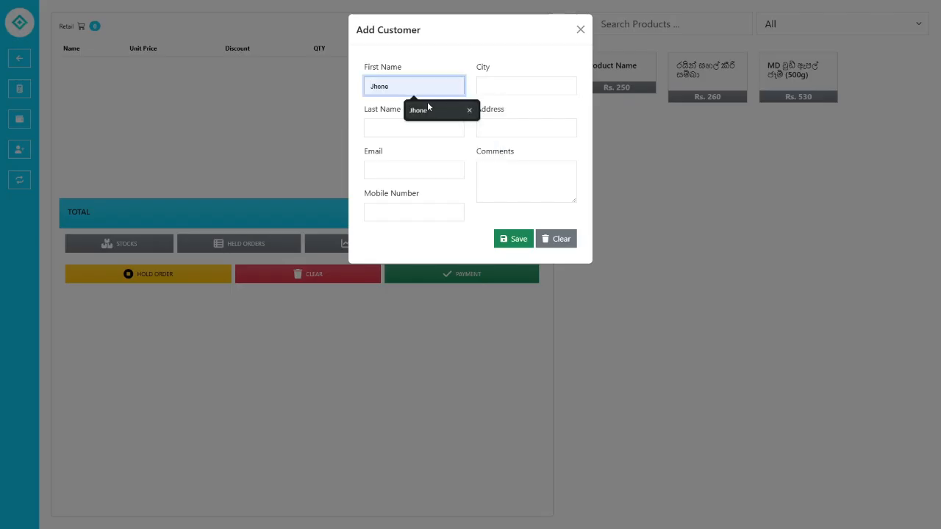
pyautogui.click(440, 109)
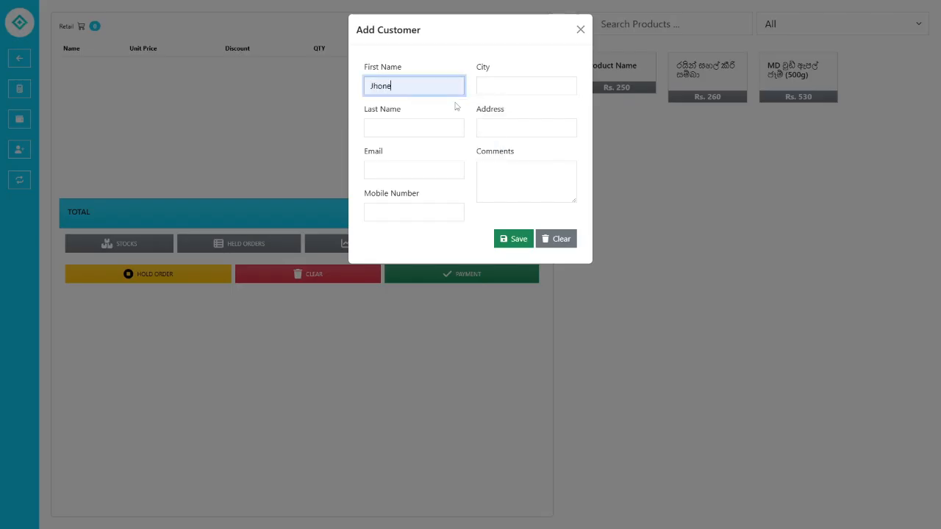
pyautogui.click(424, 129)
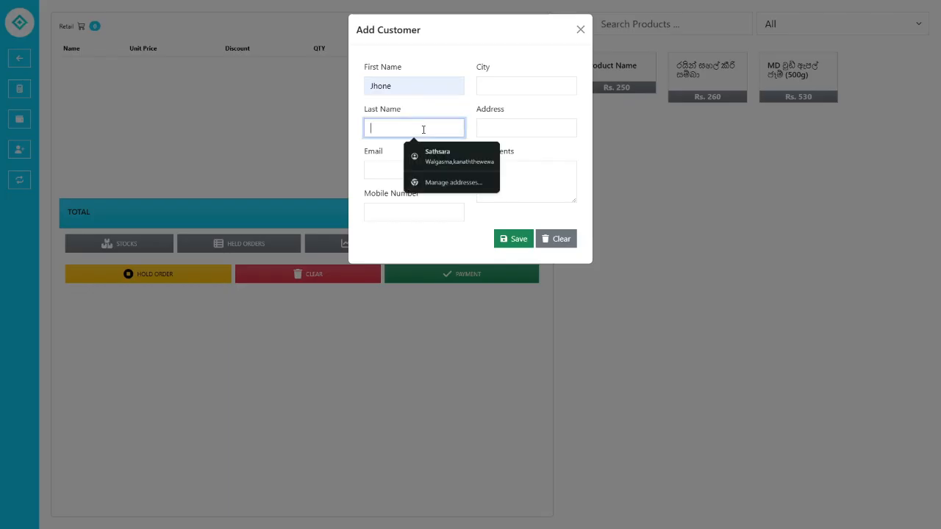
pyautogui.write('Doe')
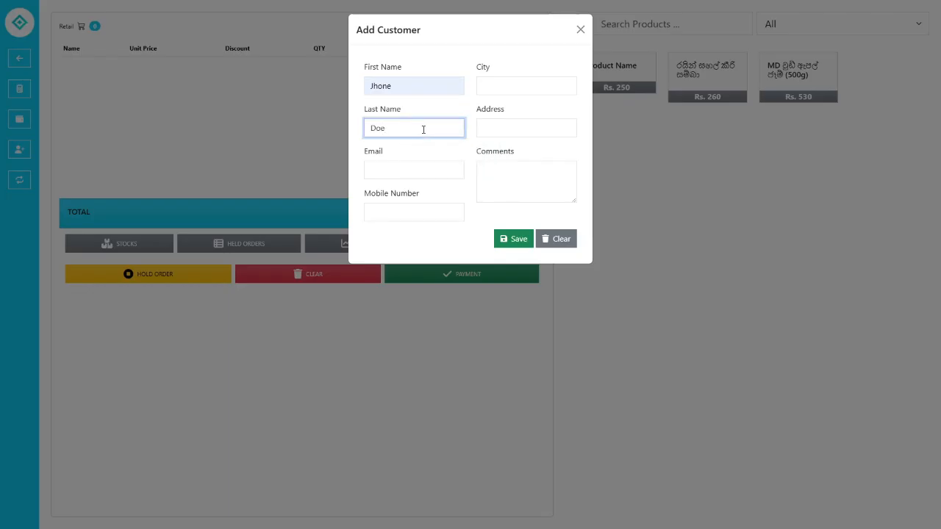
pyautogui.click(546, 92)
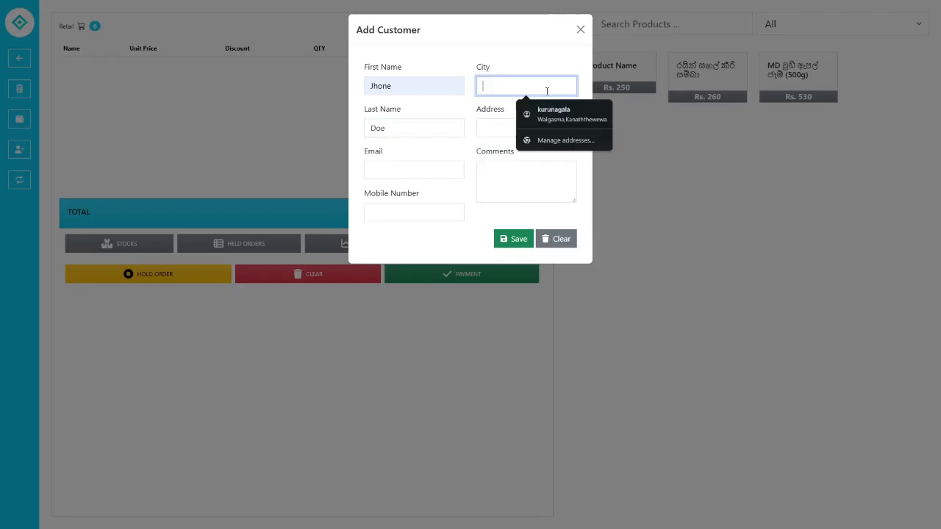
pyautogui.write('Co')
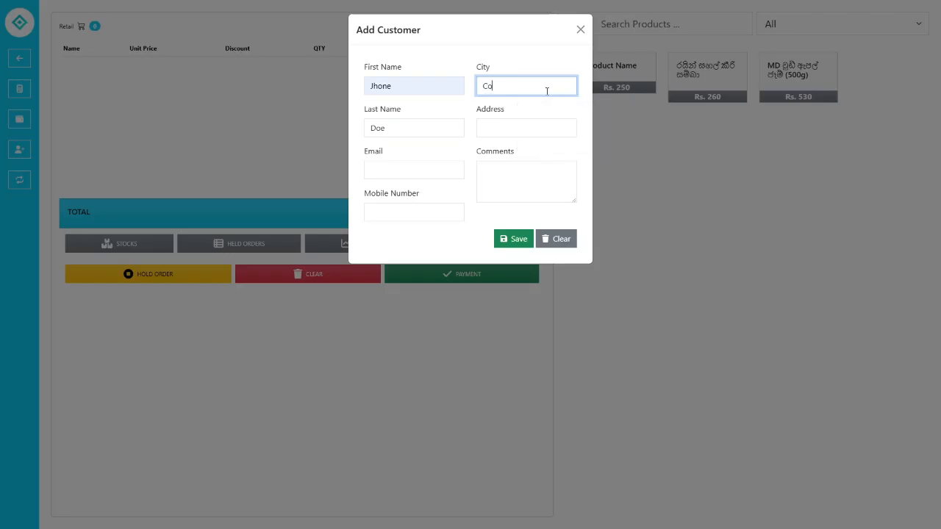
pyautogui.write('lombo')
# - Enter the customer's street address, correcting the typos
pyautogui.click(530, 131)
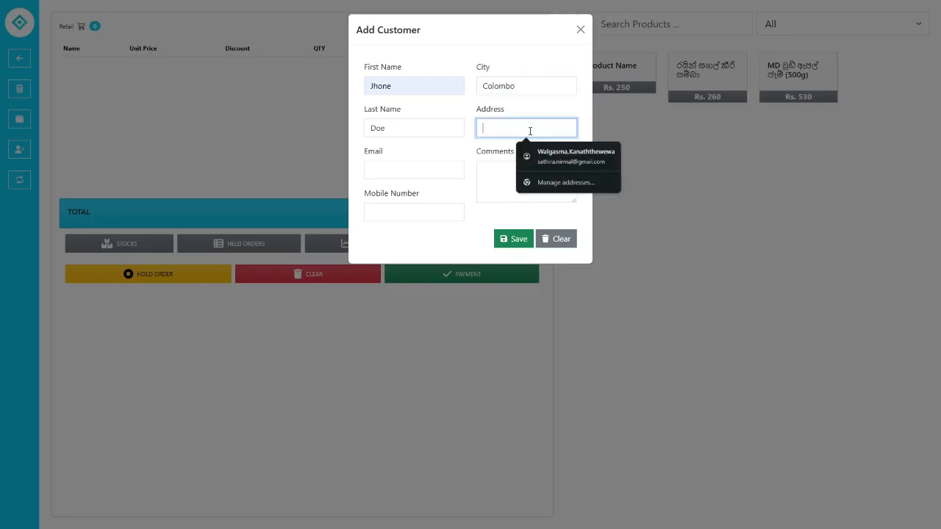
pyautogui.write('123')
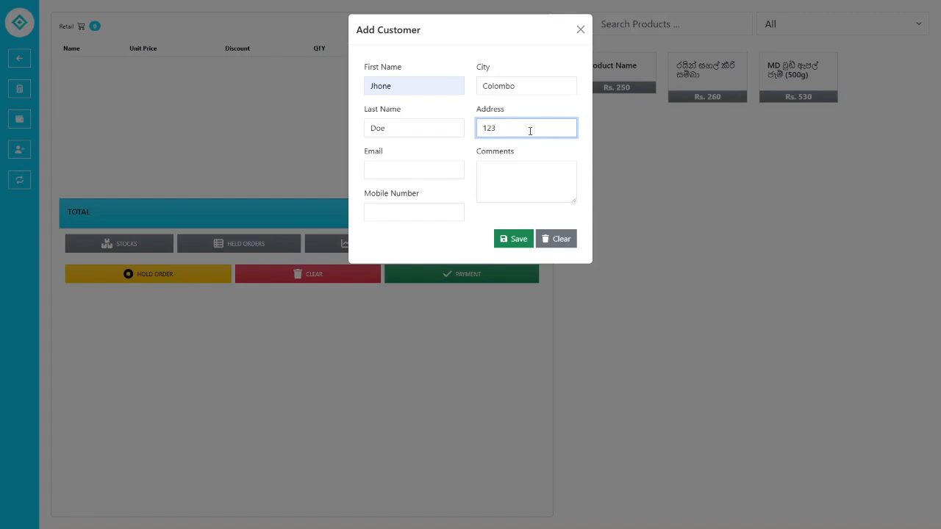
pyautogui.write(' Galle')
pyautogui.write(' T')
pyautogui.press('BackSpace')
pyautogui.press('BackSpace')
pyautogui.press('BackSpace')
pyautogui.press('BackSpace')
pyautogui.press('BackSpace')
pyautogui.press('BackSpace')
pyautogui.press('BackSpace')
pyautogui.write(', Galee')
pyautogui.press('BackSpace')
pyautogui.write('le Road, Colombo')
# - Fill in the customer's e-mail address and mobile number
pyautogui.click(436, 163)
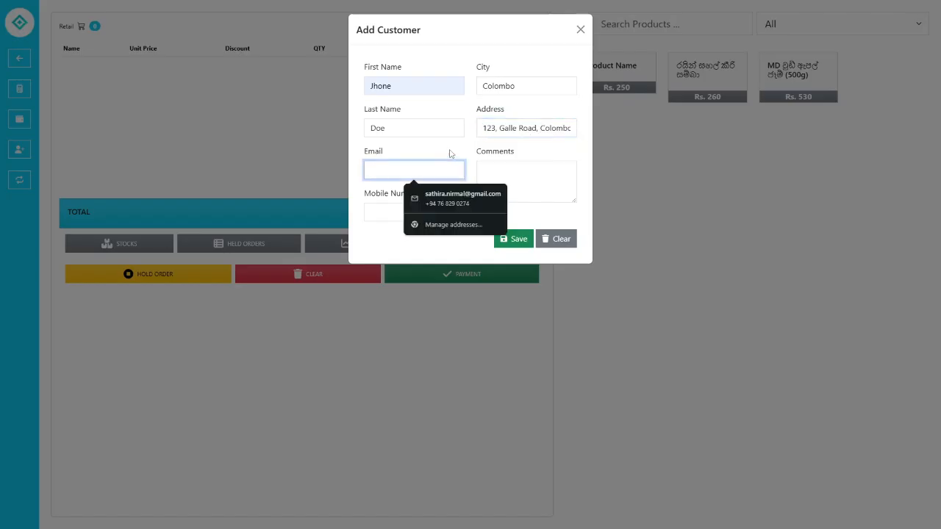
pyautogui.write('sathi')
pyautogui.hotkey('ctrl', 'a')
pyautogui.write('et')
pyautogui.press('BackSpace')
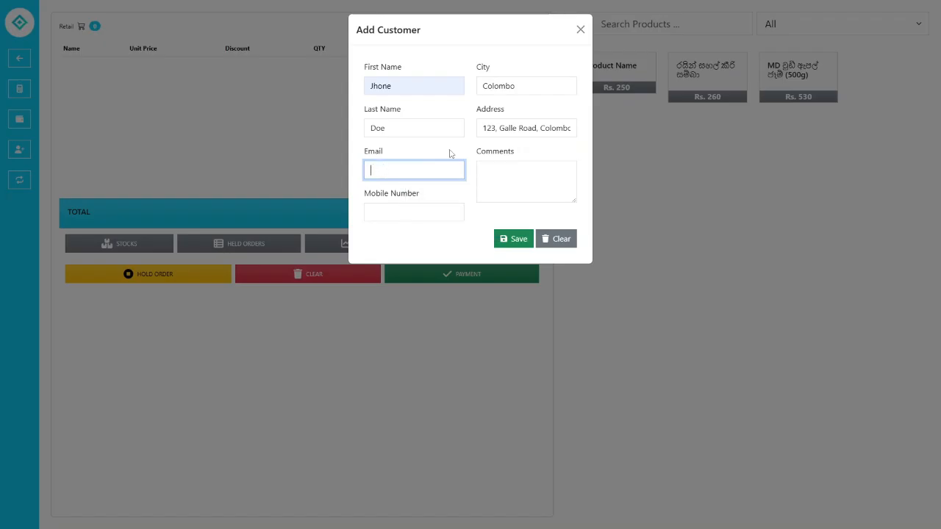
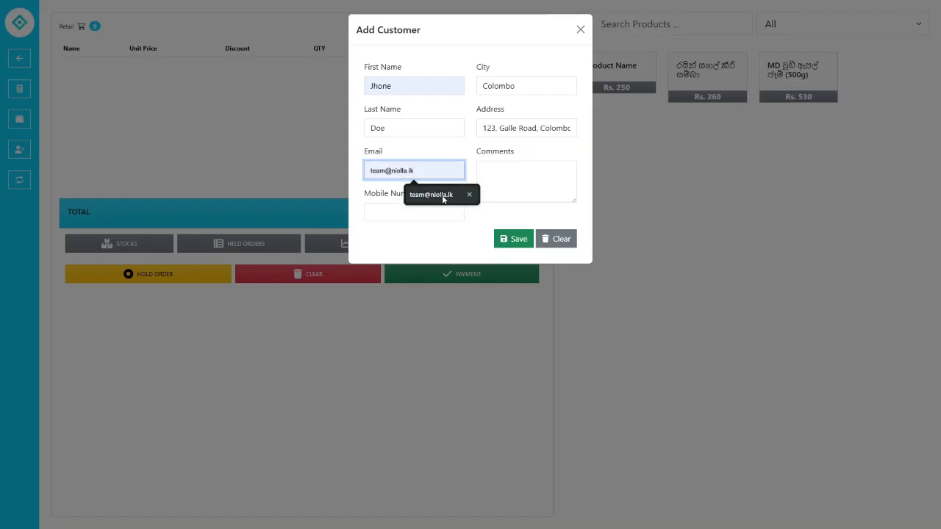
pyautogui.click(441, 195)
pyautogui.click(413, 215)
pyautogui.write('45')
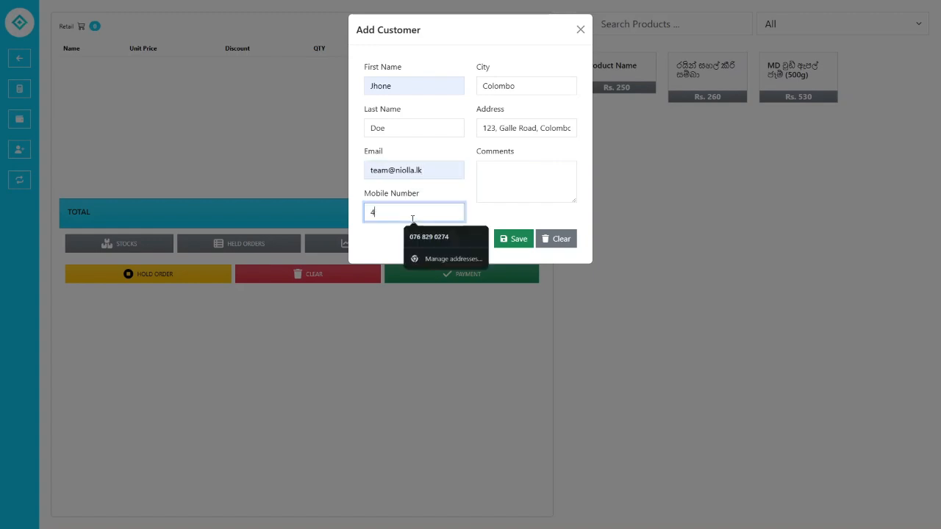
pyautogui.press('BackSpace')
pyautogui.press('BackSpace')
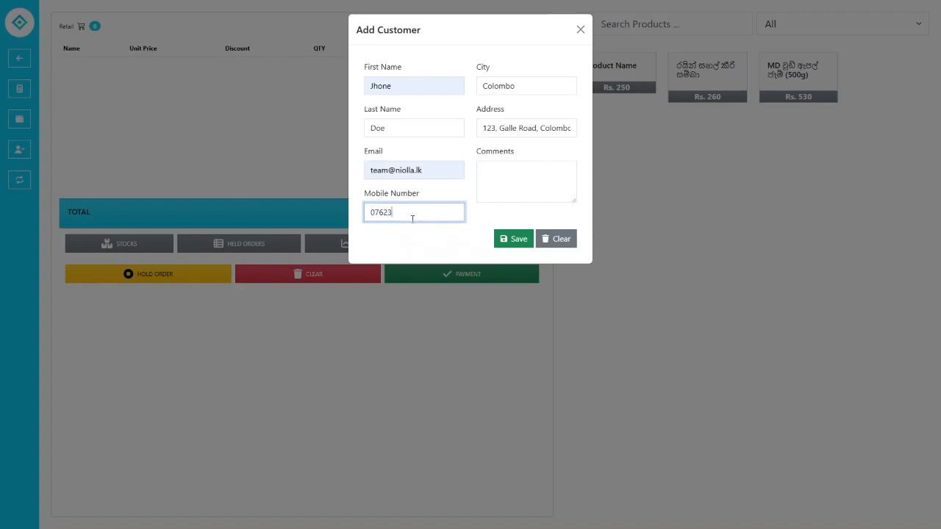
# - Save the new customer and dismiss the success and browser popups
pyautogui.click(536, 173)
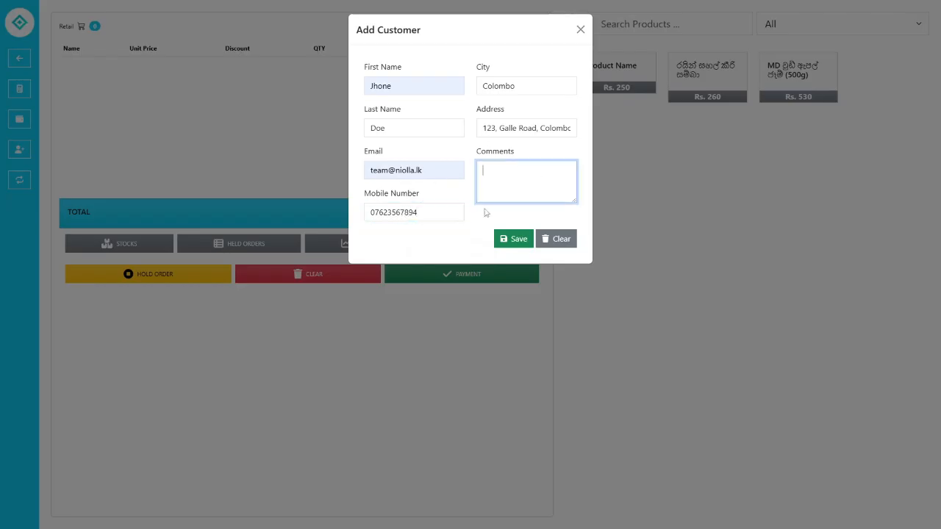
pyautogui.moveTo(575, 200); pyautogui.dragTo(574, 199)
pyautogui.click(513, 238)
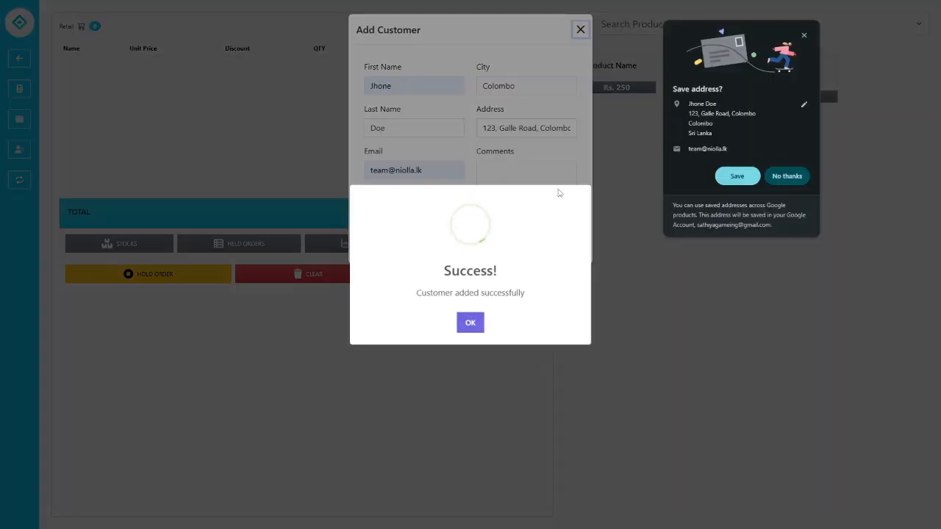
pyautogui.click(471, 323)
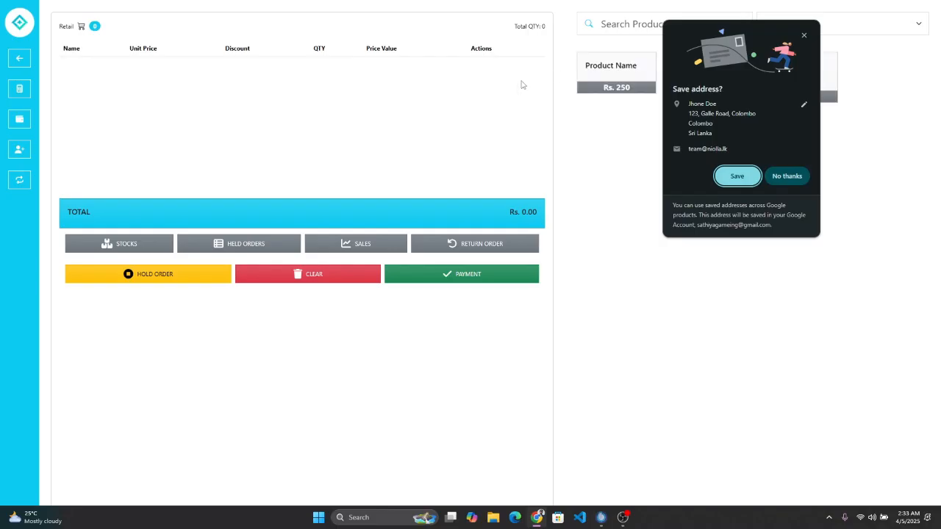
pyautogui.click(461, 87)
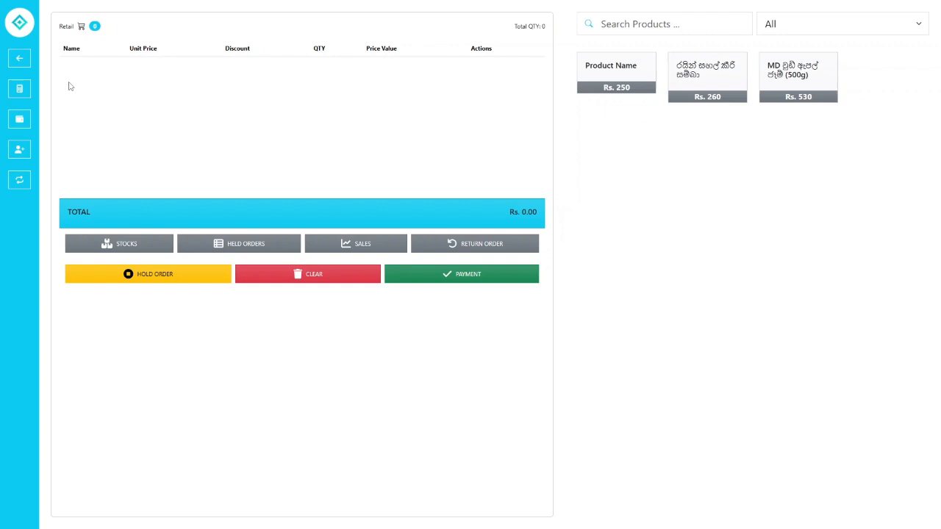
pyautogui.click(21, 181)
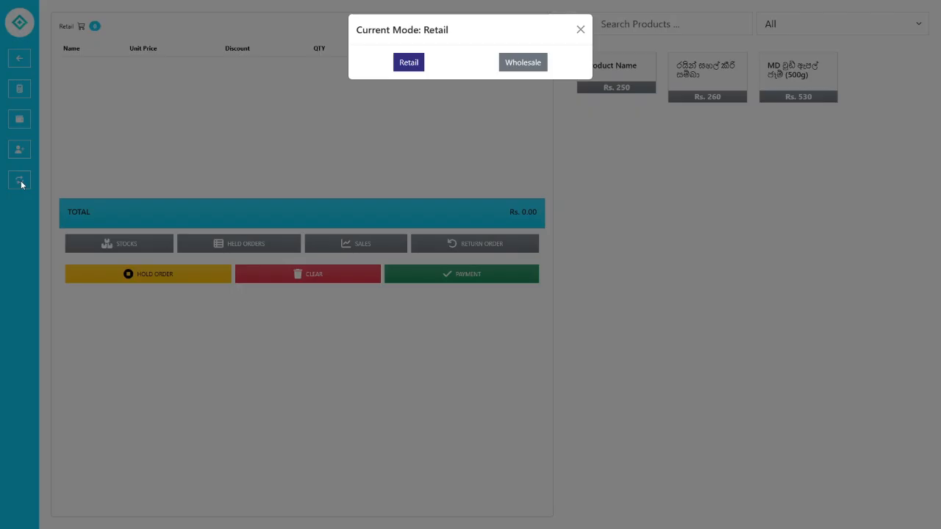
pyautogui.click(526, 62)
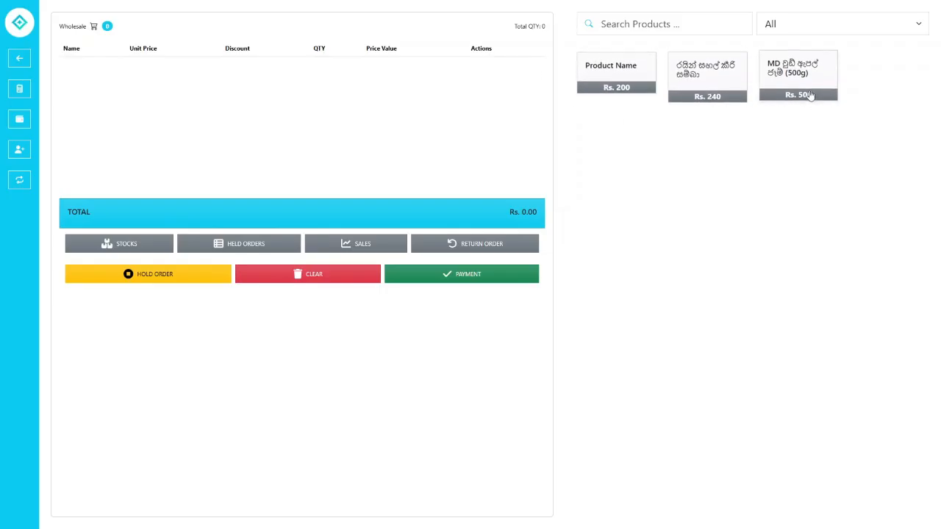
pyautogui.click(19, 179)
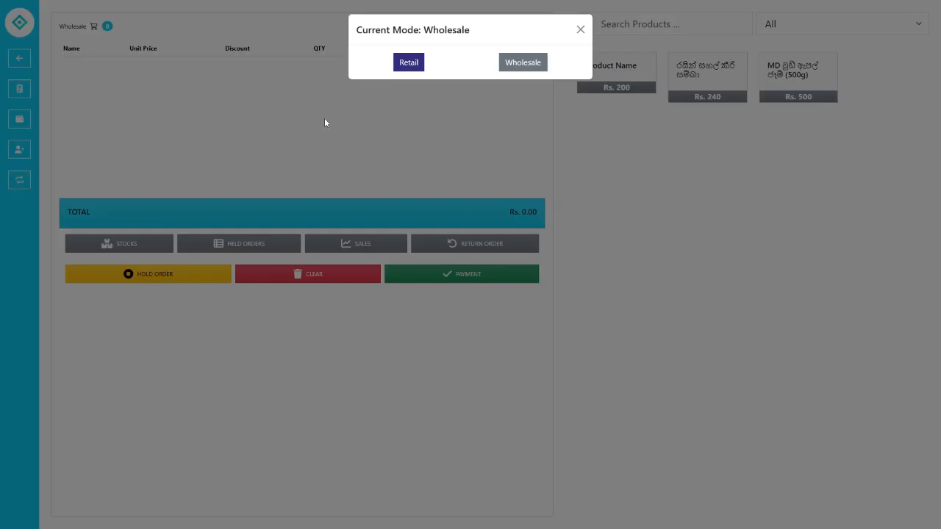
pyautogui.click(409, 62)
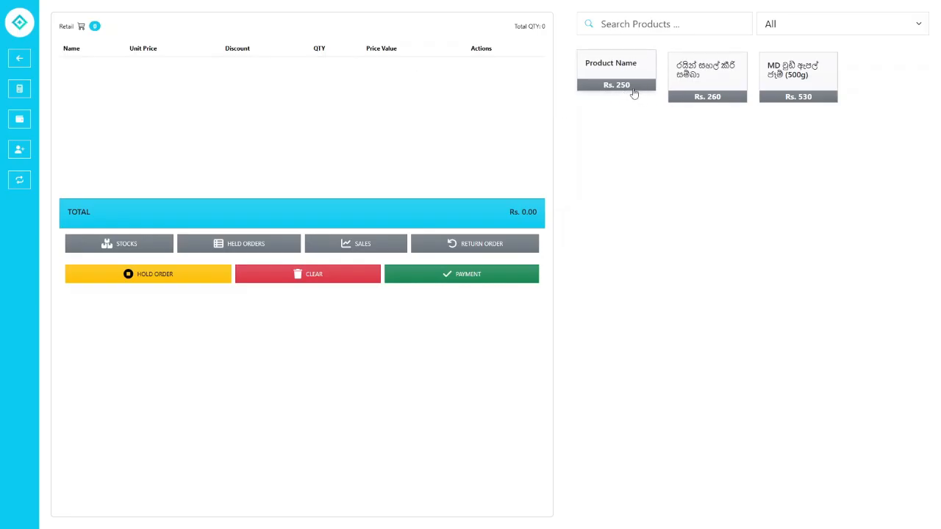
pyautogui.click(19, 180)
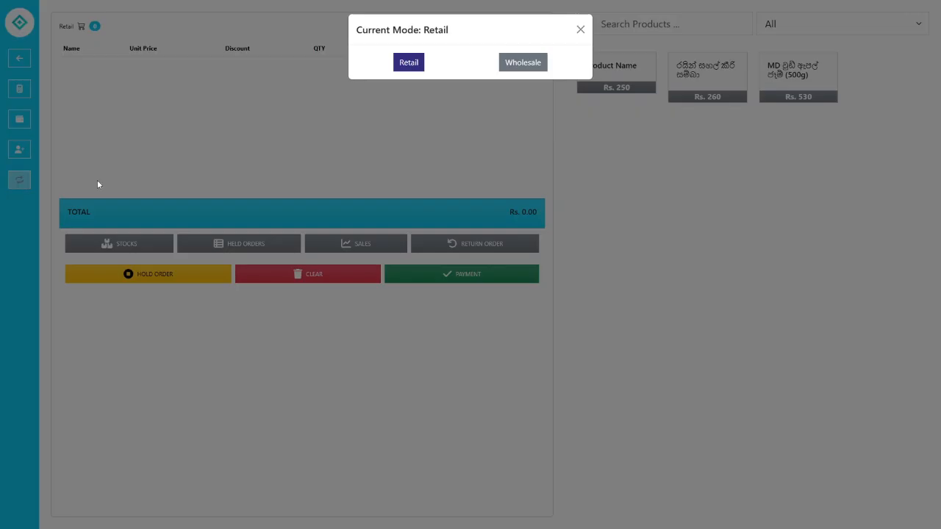
pyautogui.click(522, 62)
pyautogui.click(19, 179)
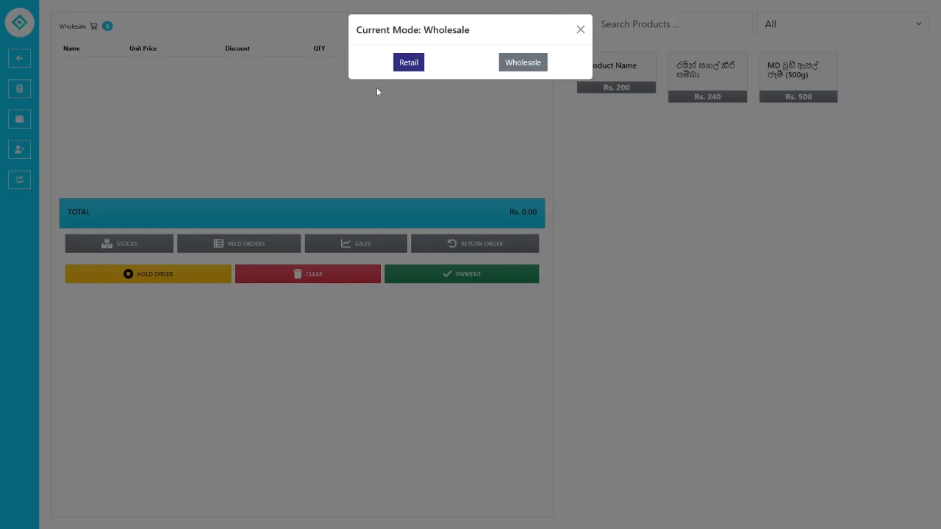
pyautogui.click(411, 64)
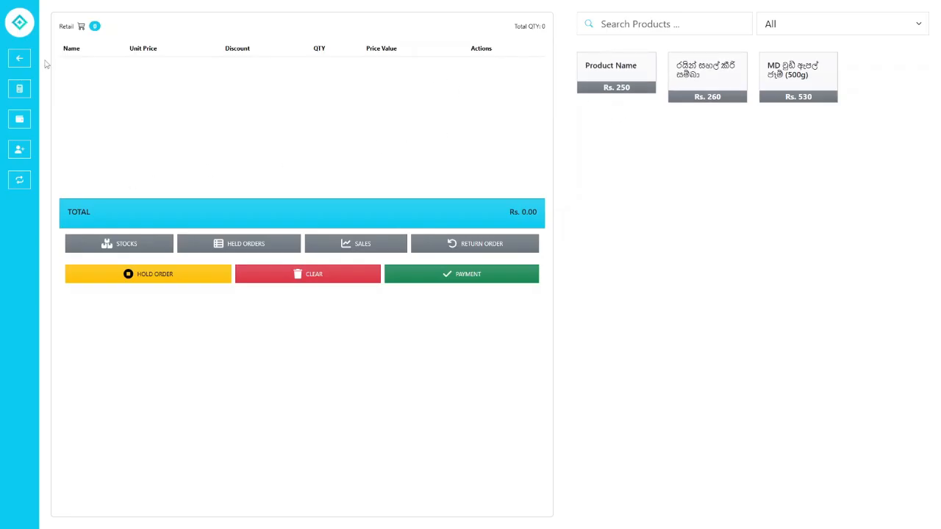
pyautogui.click(19, 179)
pyautogui.click(520, 65)
pyautogui.doubleClick(62, 27)
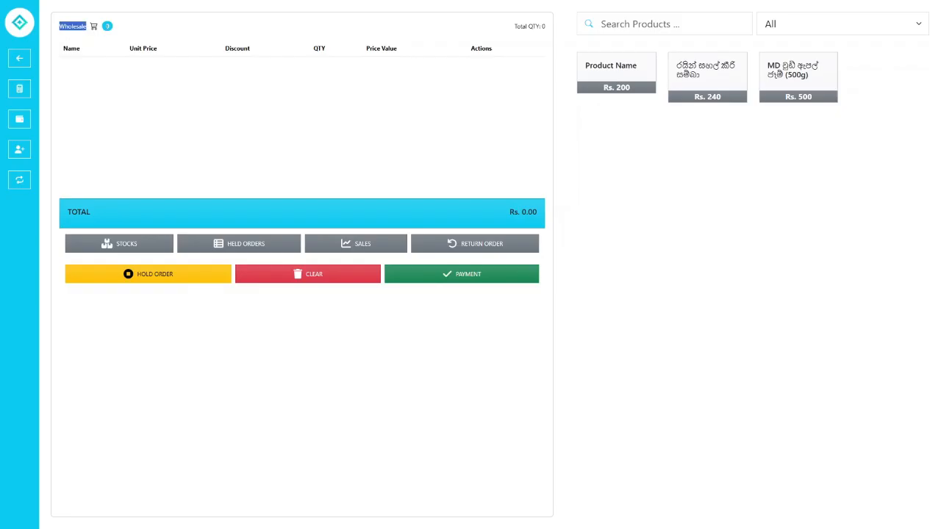
pyautogui.click(72, 29)
pyautogui.click(20, 180)
pyautogui.click(406, 62)
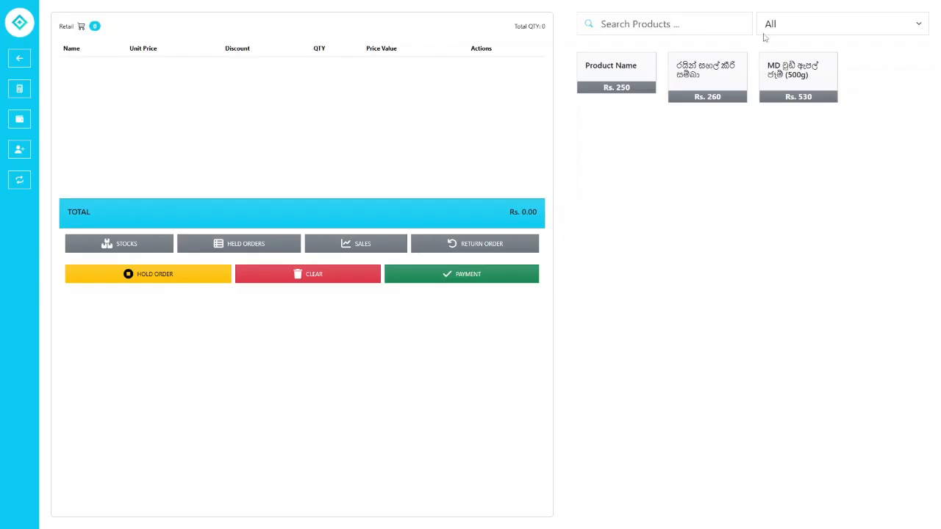
pyautogui.click(814, 27)
pyautogui.click(813, 45)
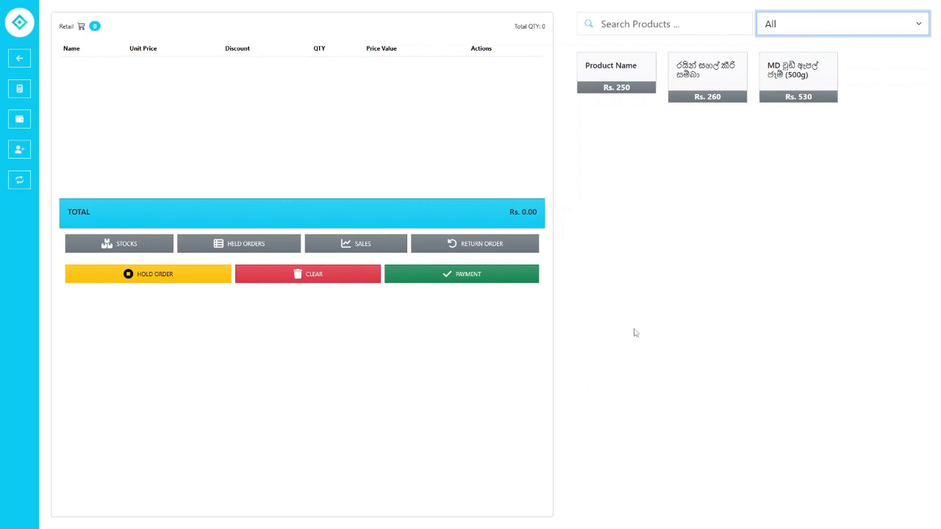
pyautogui.click(849, 33)
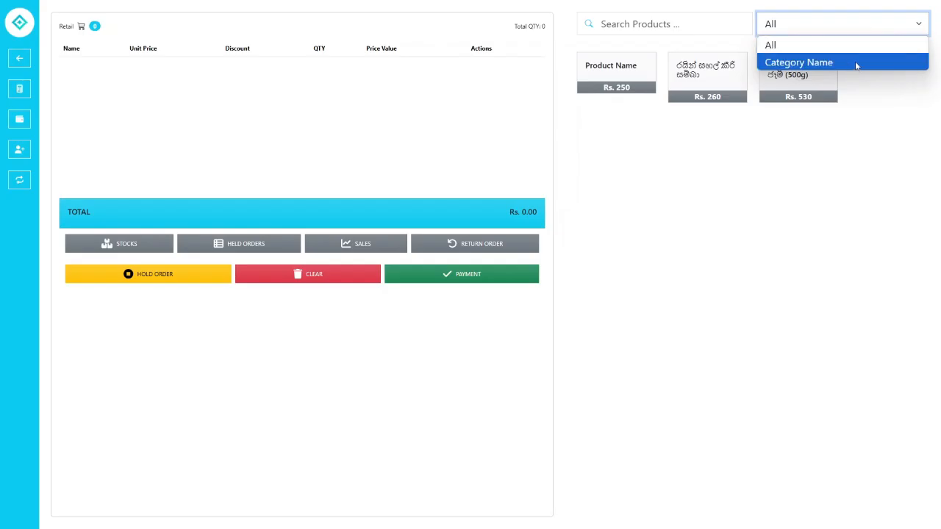
pyautogui.click(855, 61)
pyautogui.click(849, 30)
pyautogui.click(846, 45)
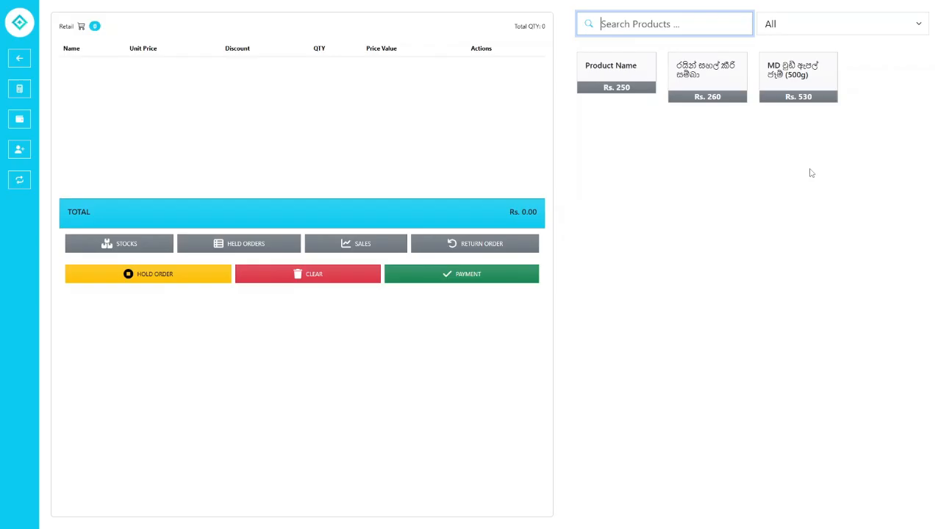
# - Search products for 'pro' and open the Rs. 250 Product Name item for adding
pyautogui.write('pro')
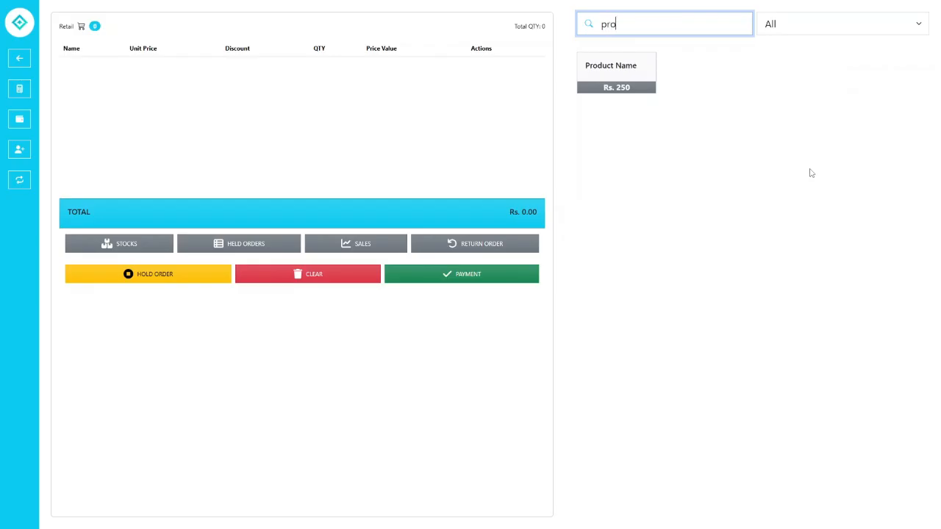
pyautogui.click(624, 85)
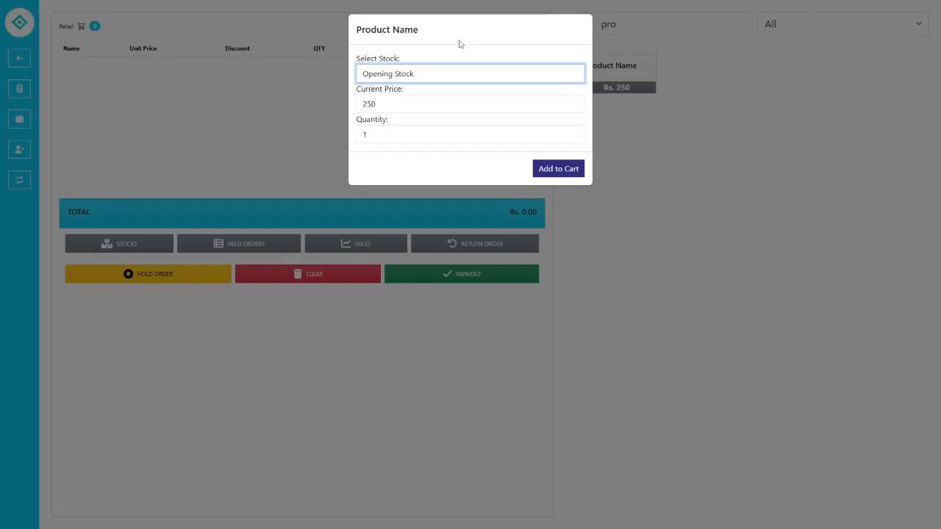
# - Add quantity 3 of the Rs. 250 product from Opening Stock to the cart
pyautogui.click(447, 72)
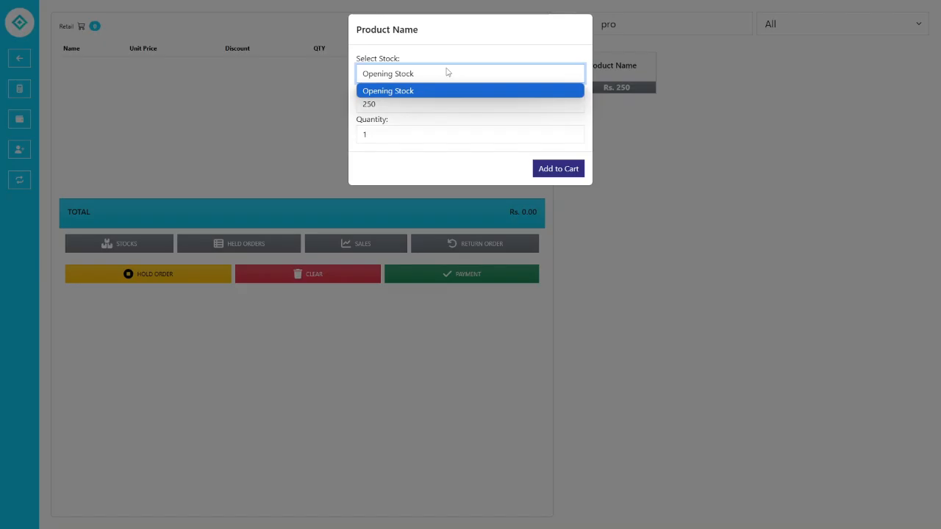
pyautogui.click(447, 72)
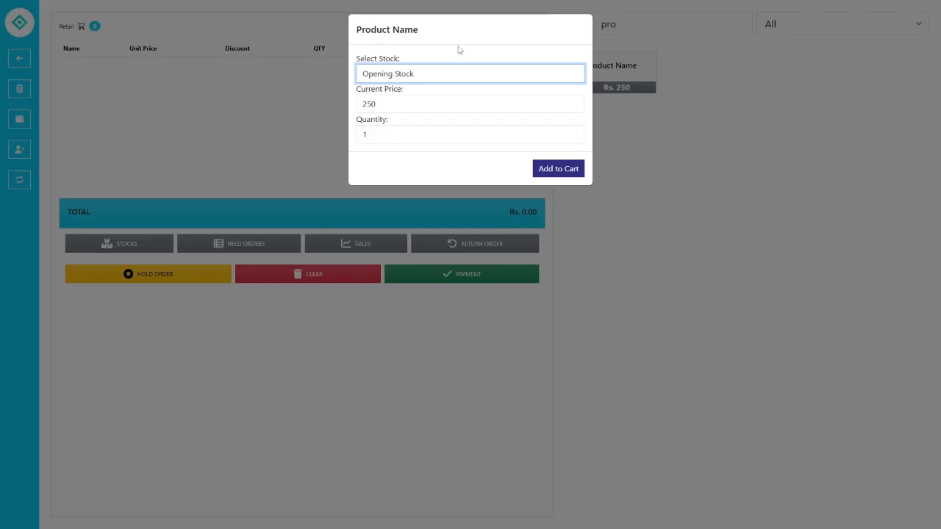
pyautogui.press('Tab')
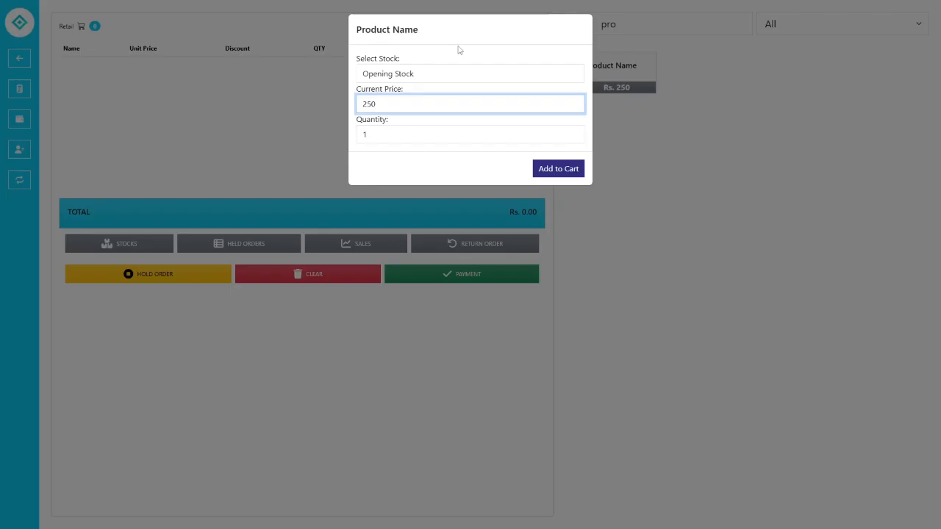
pyautogui.press('Tab')
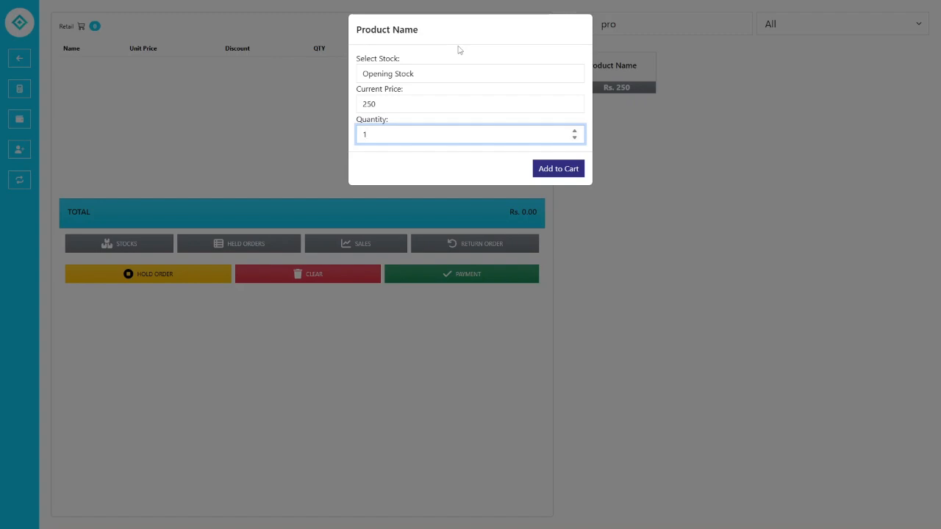
pyautogui.press('BackSpace')
pyautogui.write('3')
pyautogui.press('Return')
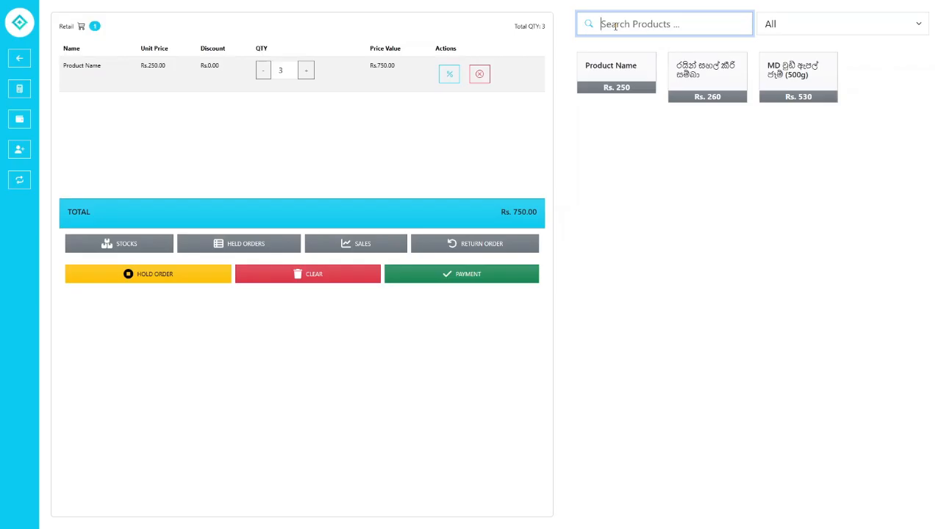
# - Add 2 kg of the Rs. 260 product to the cart
pyautogui.click(707, 80)
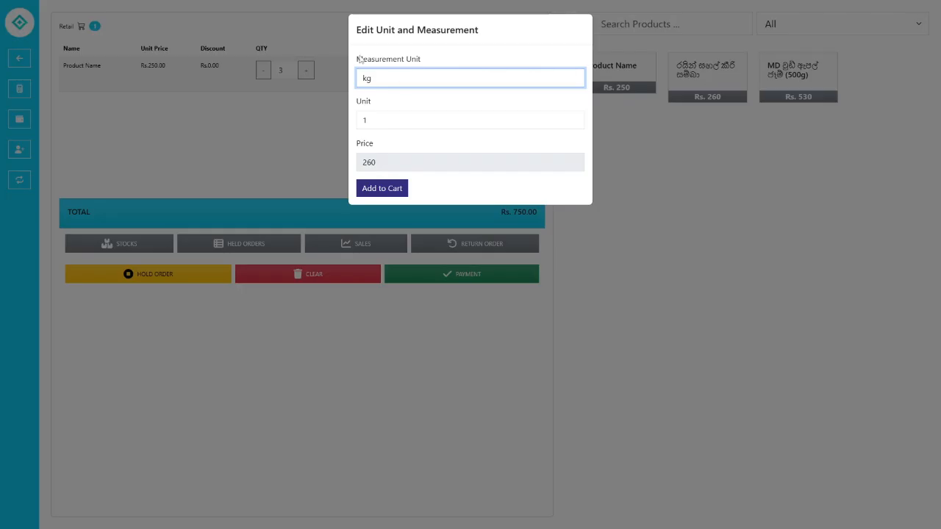
pyautogui.click(387, 120)
pyautogui.press('BackSpace')
pyautogui.write('2')
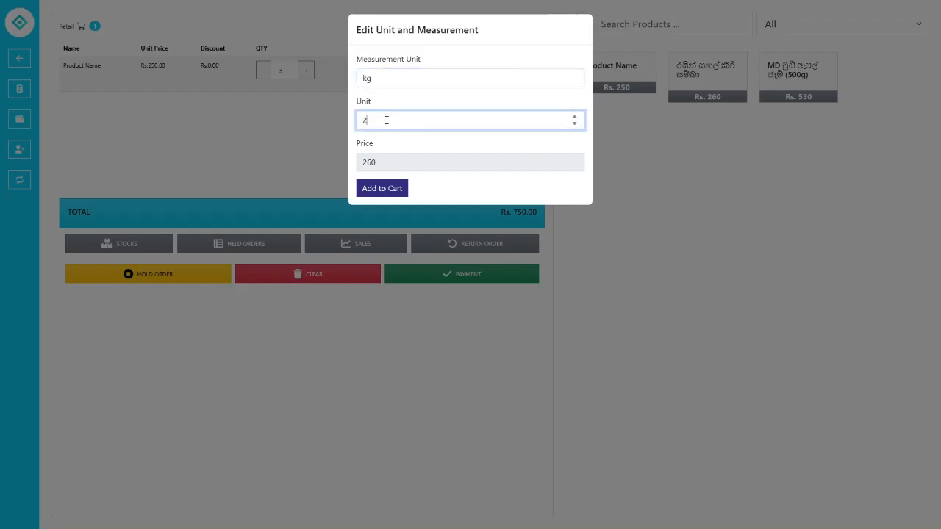
pyautogui.click(401, 92)
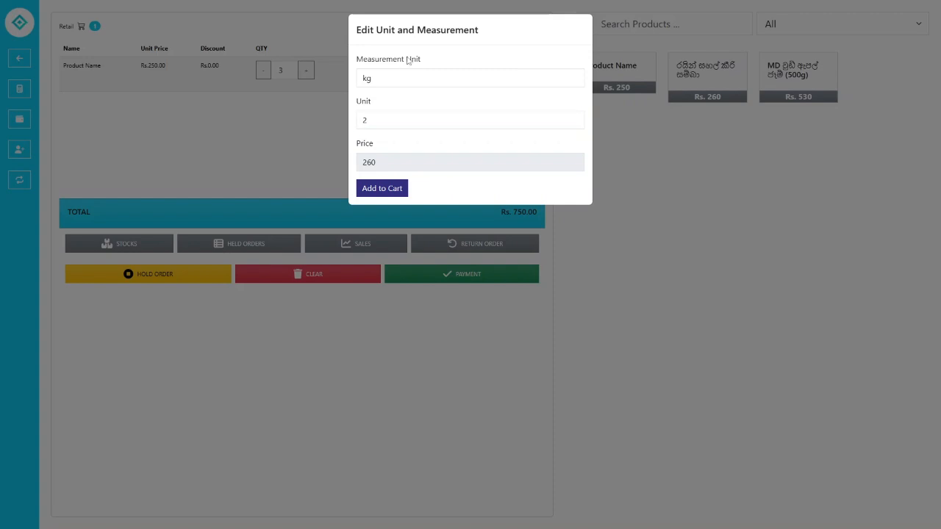
pyautogui.click(407, 61)
pyautogui.moveTo(384, 164); pyautogui.dragTo(363, 164)
pyautogui.click(380, 189)
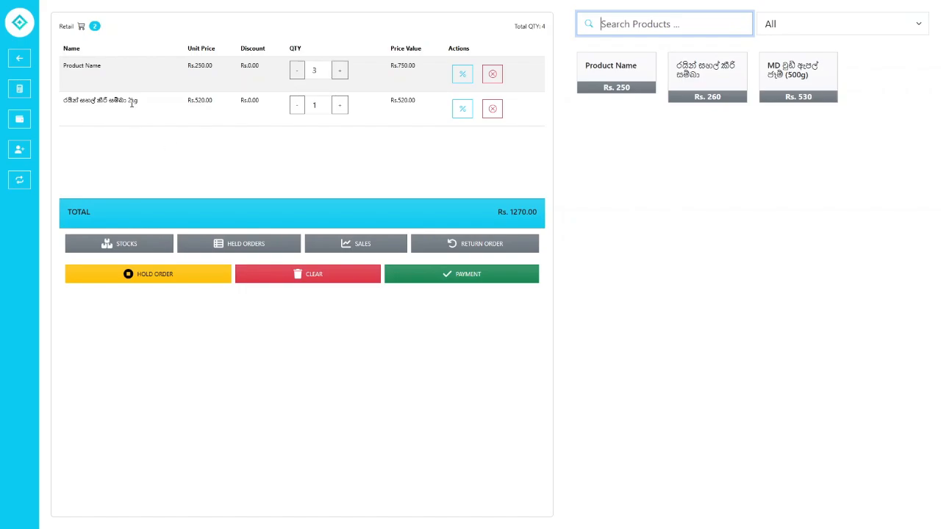
# - Check the new 2kg row at Rs. 520, then delete it from the cart
pyautogui.moveTo(69, 104); pyautogui.dragTo(140, 101)
pyautogui.click(96, 105)
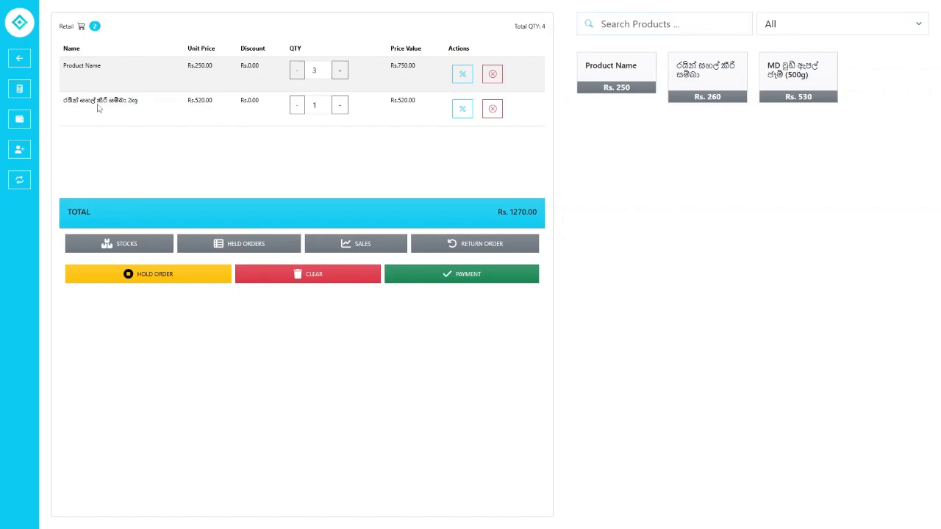
pyautogui.moveTo(80, 103); pyautogui.dragTo(232, 105)
pyautogui.click(139, 104)
pyautogui.click(232, 106)
pyautogui.click(491, 108)
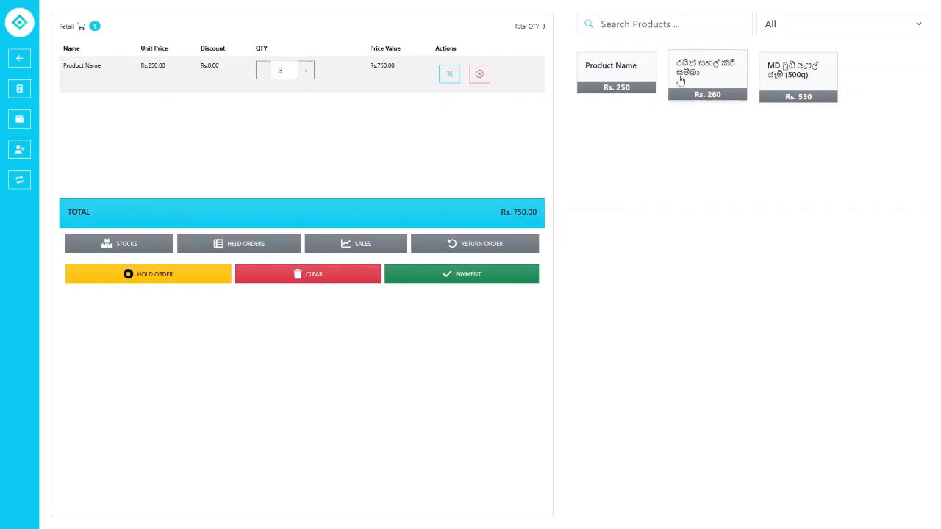
# - Add 500 g of the Rs. 260 product to the cart, with grams as the unit
pyautogui.click(679, 75)
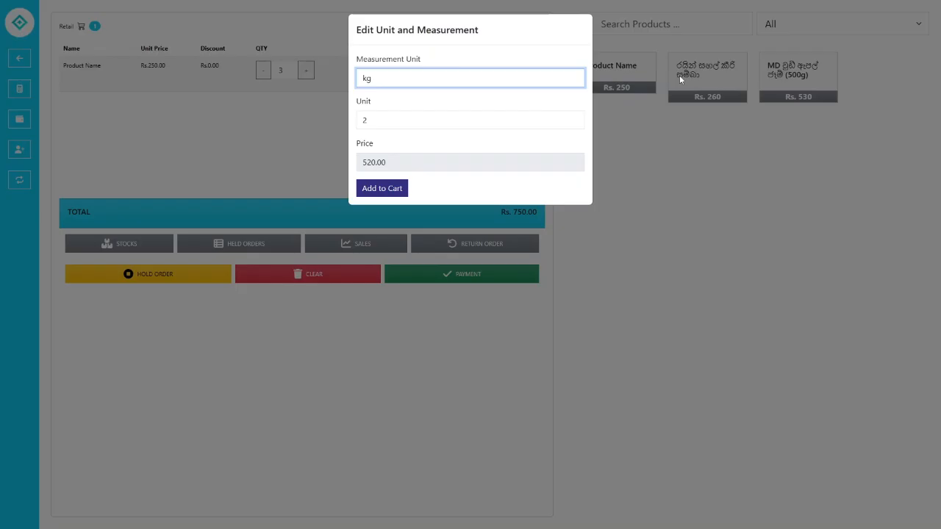
pyautogui.press('Down')
pyautogui.press('Up')
pyautogui.press('Down')
pyautogui.press('Down')
pyautogui.press('Up')
pyautogui.press('Up')
pyautogui.press('Down')
pyautogui.press('Down')
pyautogui.press('Up')
pyautogui.press('Down')
pyautogui.press('Up')
pyautogui.press('Up')
pyautogui.press('Down')
pyautogui.press('Up')
pyautogui.press('Down')
pyautogui.press('Down')
pyautogui.press('Up')
pyautogui.press('Up')
pyautogui.press('Down')
pyautogui.press('Down')
pyautogui.press('Up')
pyautogui.press('Up')
pyautogui.press('Down')
pyautogui.press('Tab')
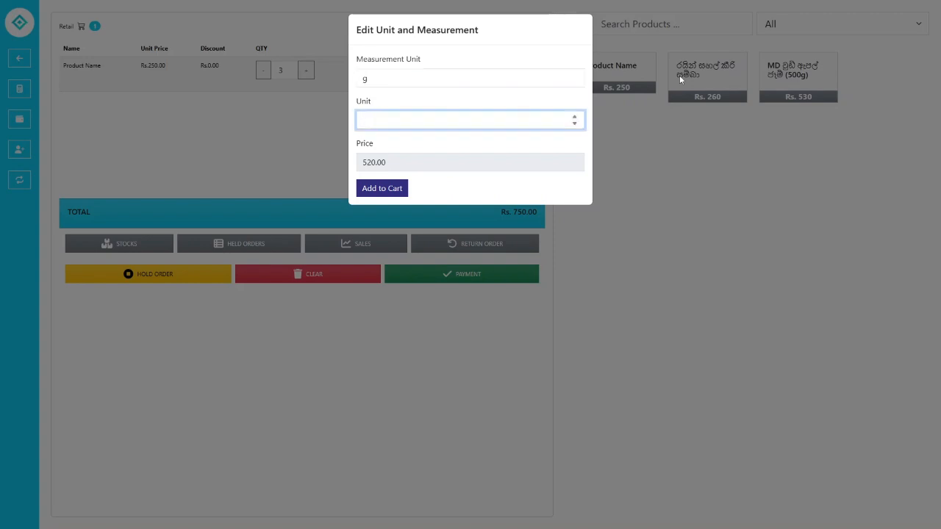
pyautogui.write('500')
pyautogui.press('Return')
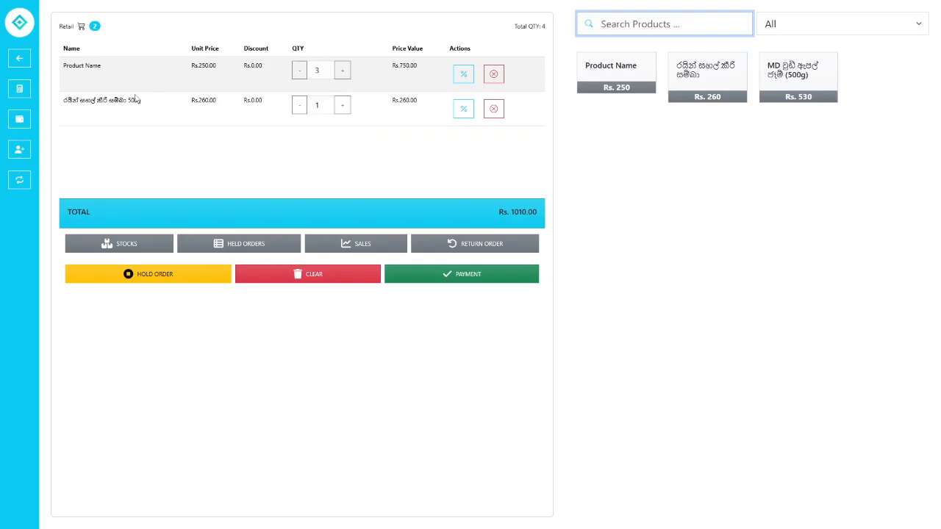
# - Point out the 500g row's name, unit price and discount value
pyautogui.moveTo(62, 103); pyautogui.dragTo(224, 104)
pyautogui.click(177, 113)
pyautogui.click(230, 107)
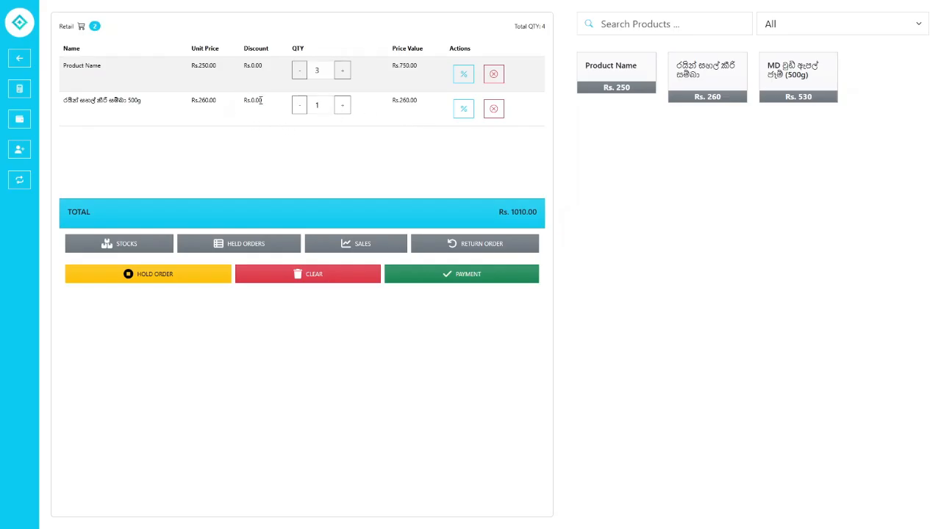
pyautogui.moveTo(260, 101); pyautogui.dragTo(244, 102)
pyautogui.click(245, 102)
# - Give the 500g item a Rs. 60.00 discount, bringing its line to Rs. 200.00
pyautogui.click(463, 110)
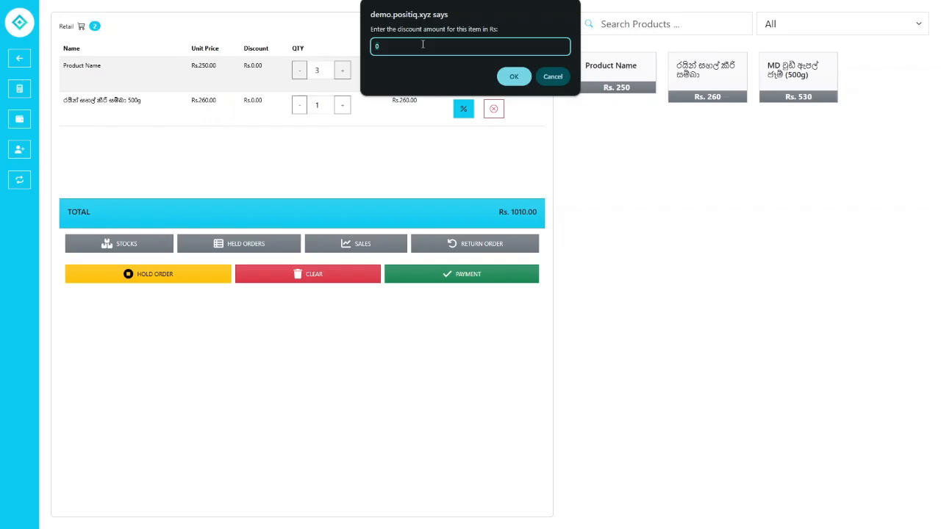
pyautogui.press('BackSpace')
pyautogui.press('Return')
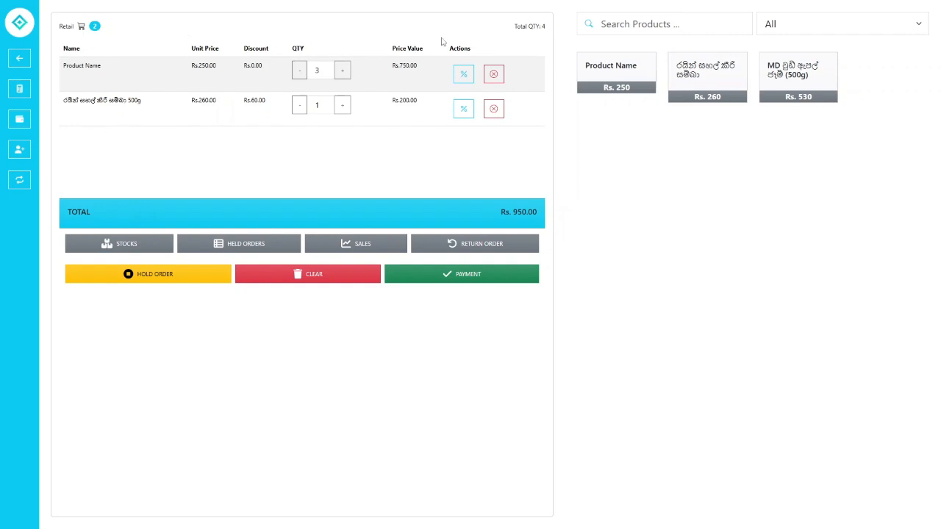
# - Adjust the first cart item's quantity with minus and plus, ending at 2
pyautogui.moveTo(517, 27); pyautogui.dragTo(545, 27)
pyautogui.click(503, 28)
pyautogui.click(299, 71)
pyautogui.click(343, 72)
pyautogui.click(299, 71)
# - Raise the first cart item's quantity back to 3
pyautogui.click(342, 71)
pyautogui.moveTo(513, 26); pyautogui.dragTo(547, 29)
pyautogui.click(547, 30)
# - Add one MD jam (500g) to the cart, then delete it, leaving Rs. 950.00
pyautogui.click(791, 97)
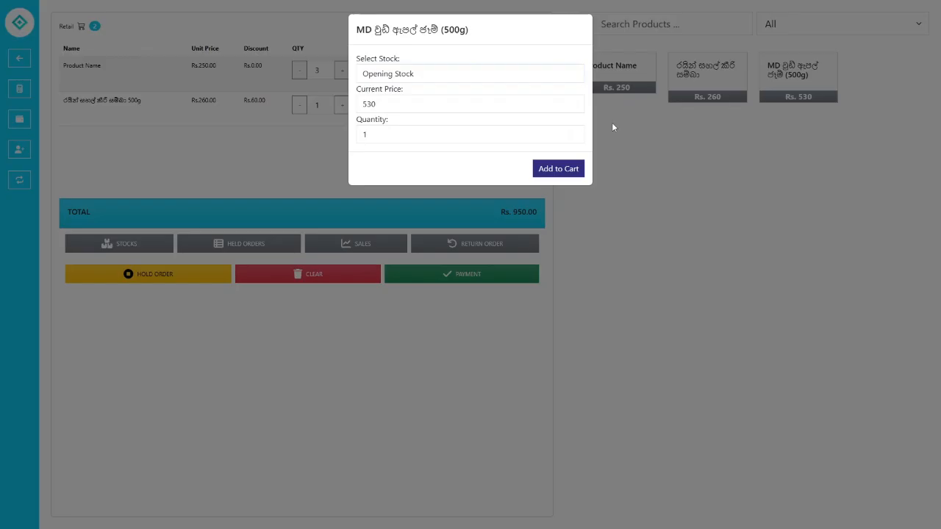
pyautogui.click(551, 166)
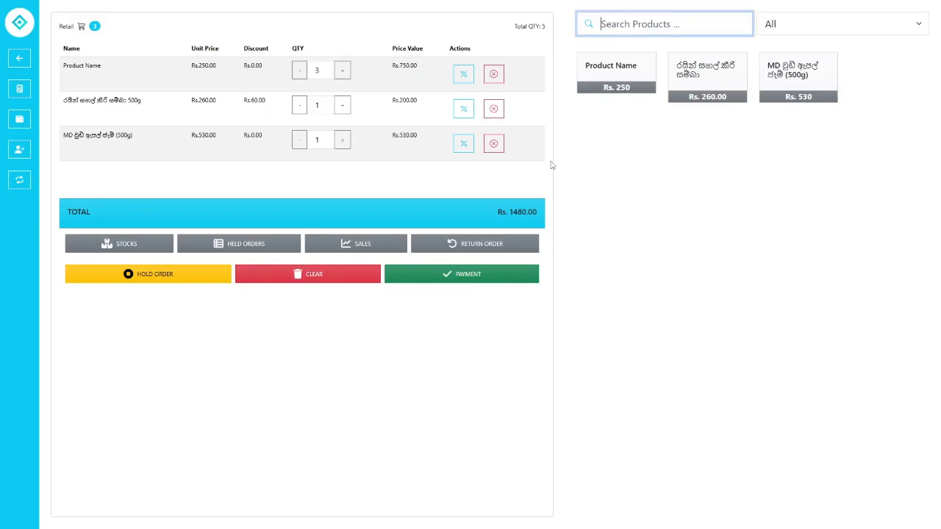
pyautogui.click(494, 145)
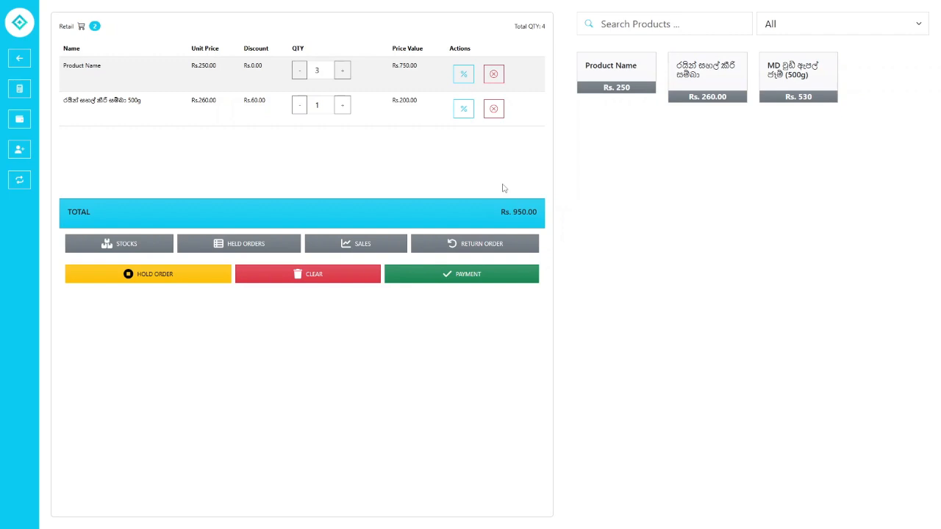
# - Open the payment form for the Rs. 950.00 cart
pyautogui.press('Return')
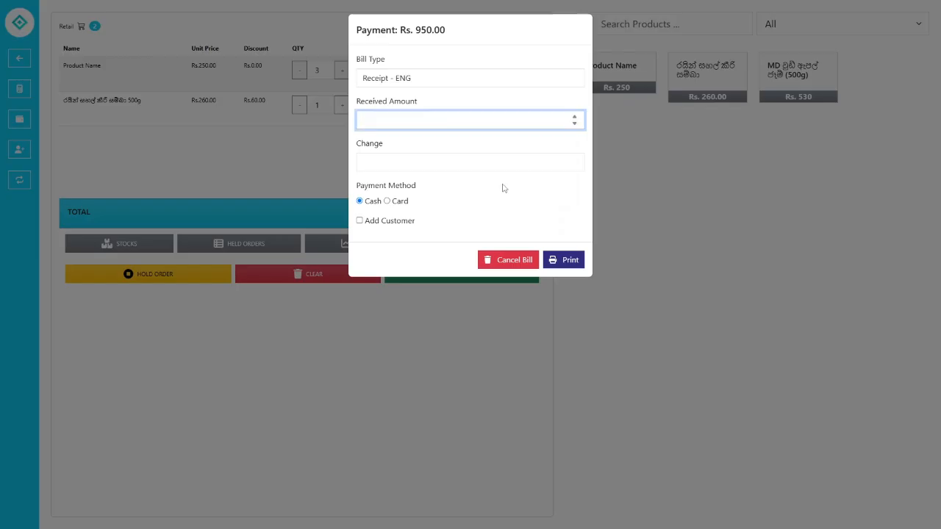
pyautogui.click(670, 171)
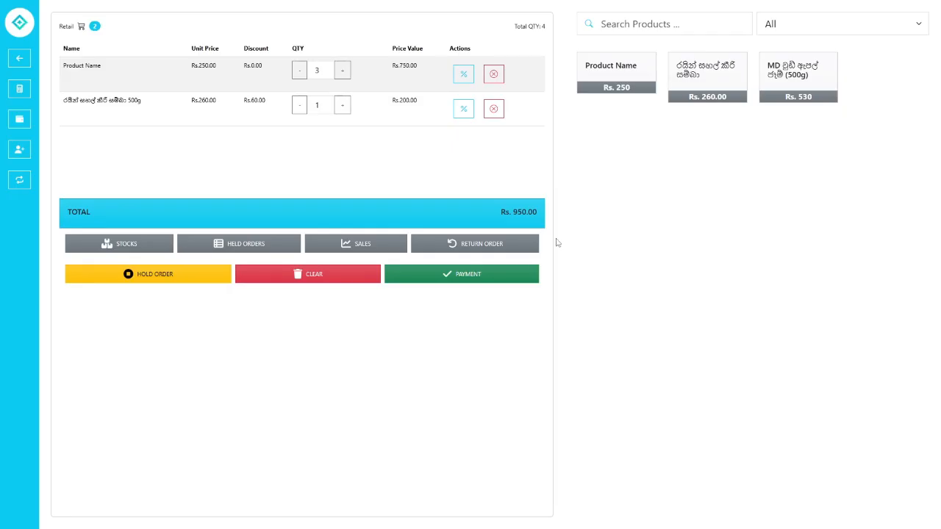
pyautogui.click(459, 287)
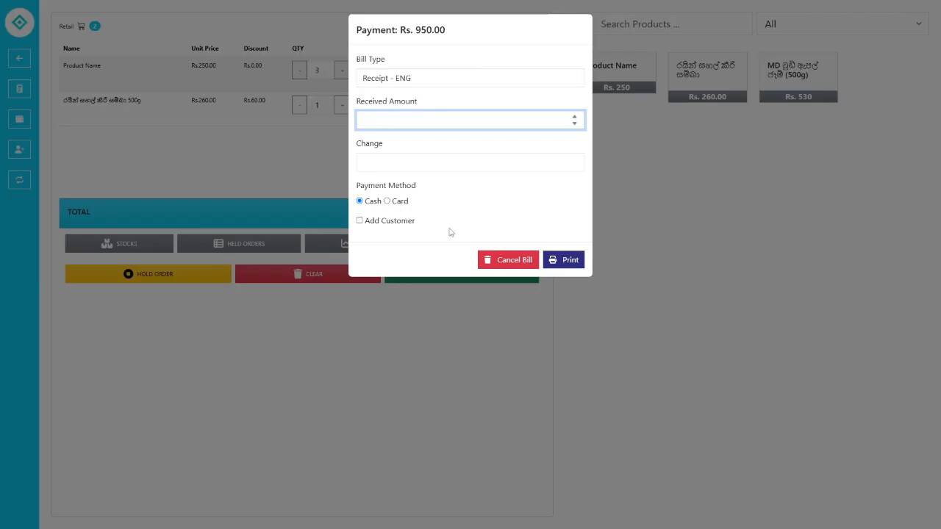
pyautogui.moveTo(356, 31); pyautogui.dragTo(454, 34)
pyautogui.click(450, 36)
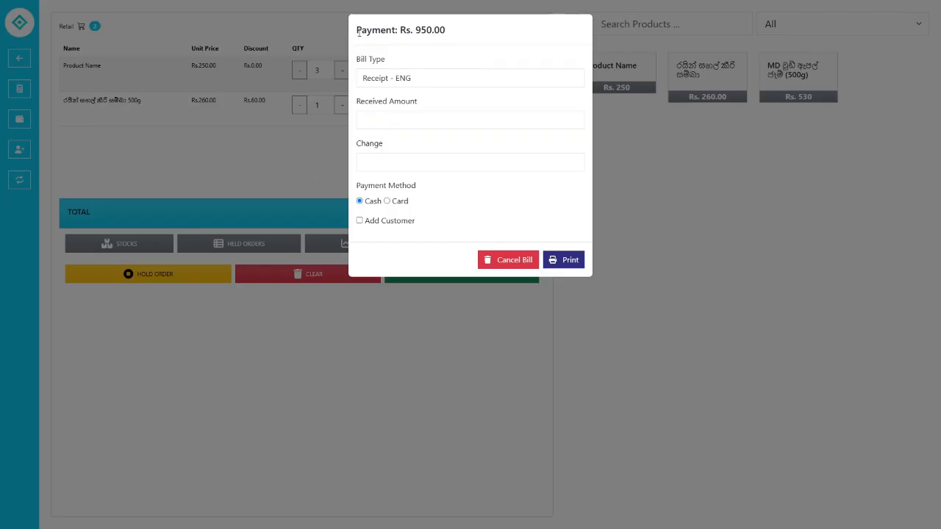
pyautogui.moveTo(354, 31); pyautogui.dragTo(456, 31)
pyautogui.click(455, 31)
# - Set the bill type to Receipt - ENG after first trying Receipt - SIN
pyautogui.click(423, 82)
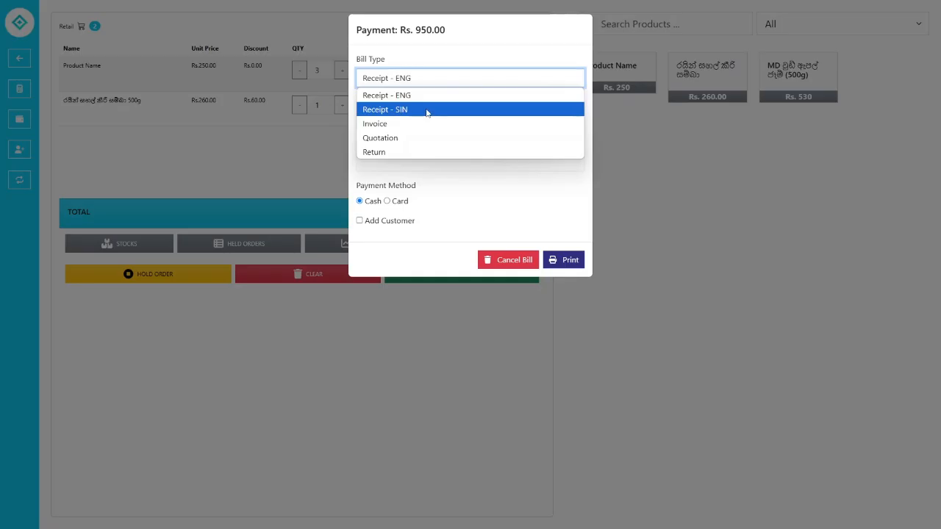
pyautogui.click(427, 113)
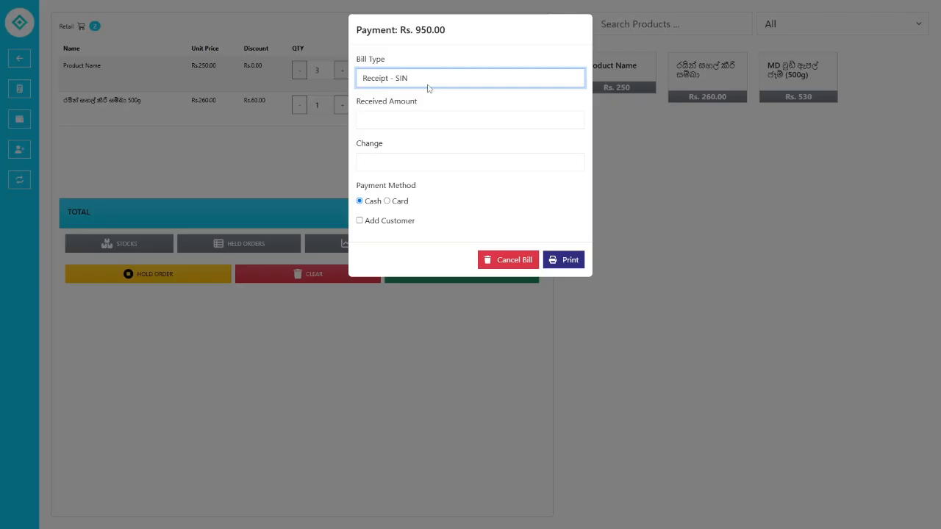
pyautogui.click(428, 81)
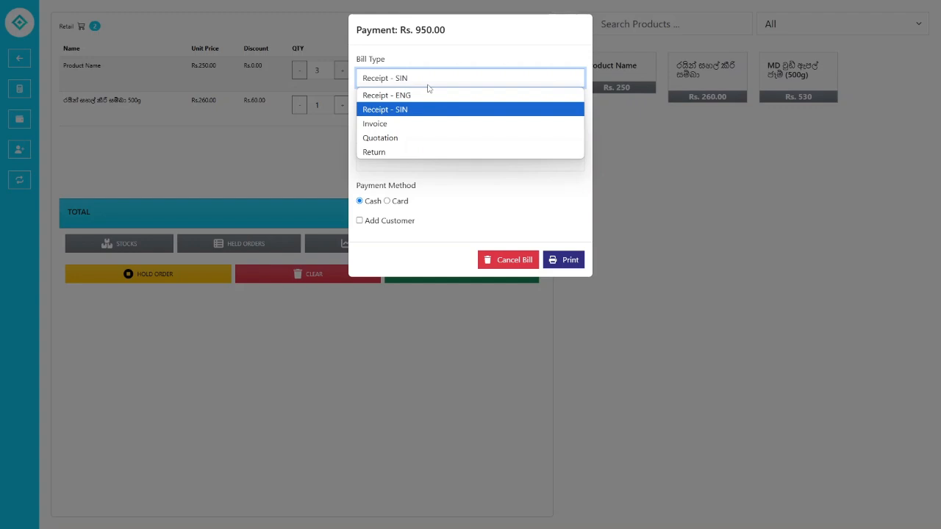
pyautogui.click(428, 82)
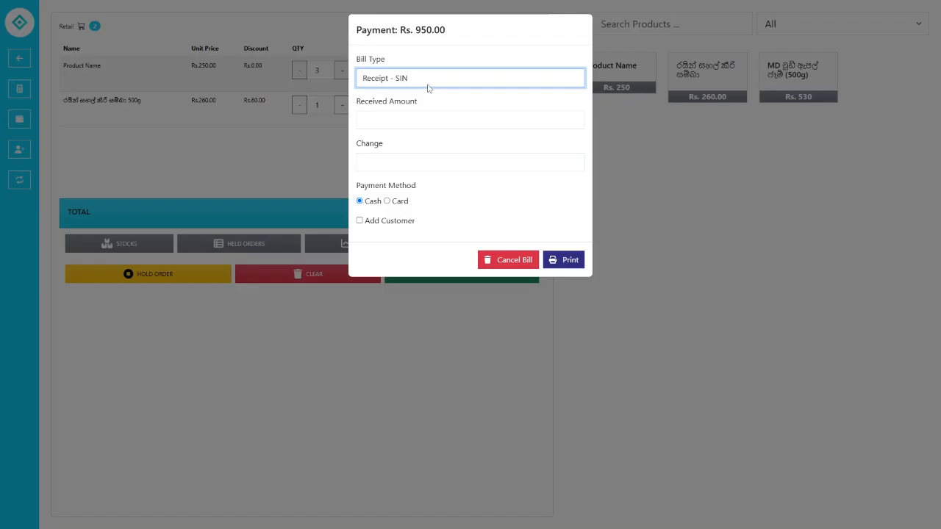
pyautogui.click(429, 83)
pyautogui.click(422, 97)
pyautogui.click(425, 80)
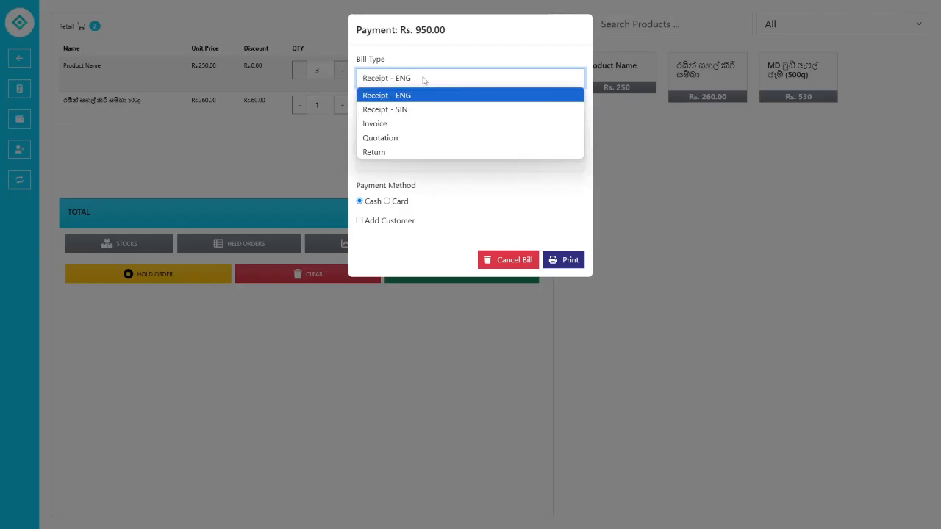
pyautogui.click(424, 80)
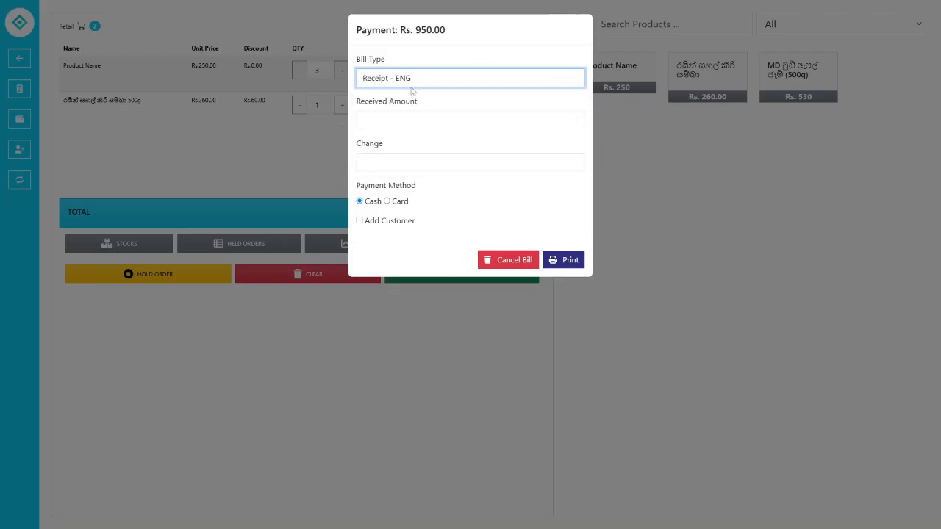
pyautogui.click(404, 119)
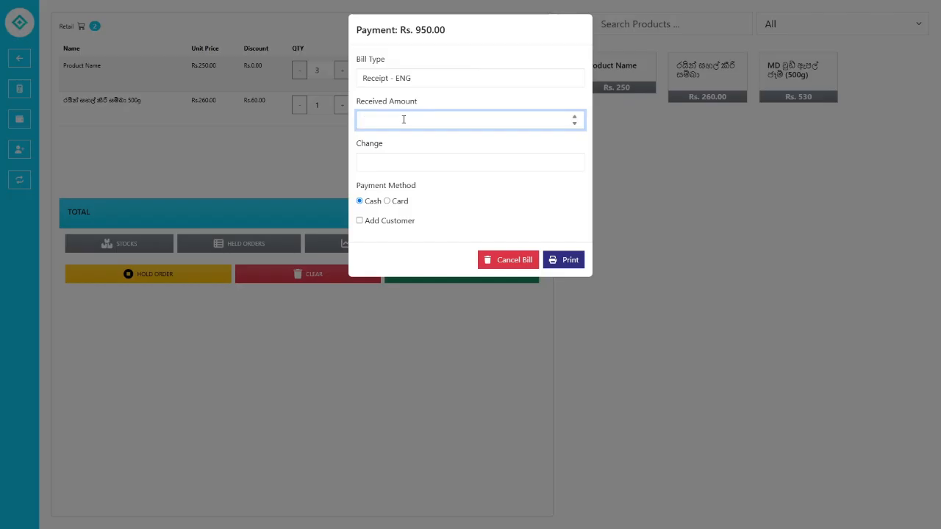
# - Enter 1000 received in cash, giving Rs. 50.00 change, and enable Add Customer
pyautogui.write('1000')
pyautogui.click(387, 204)
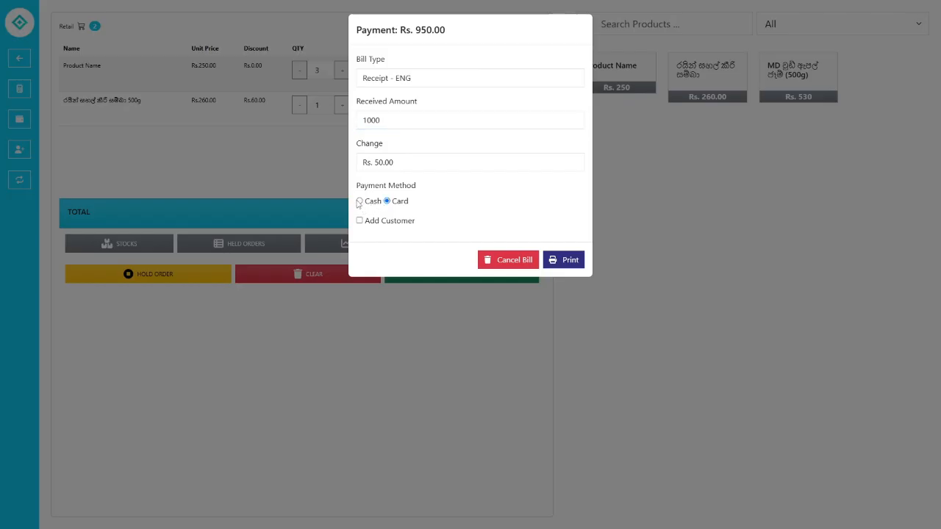
pyautogui.click(359, 201)
pyautogui.click(360, 221)
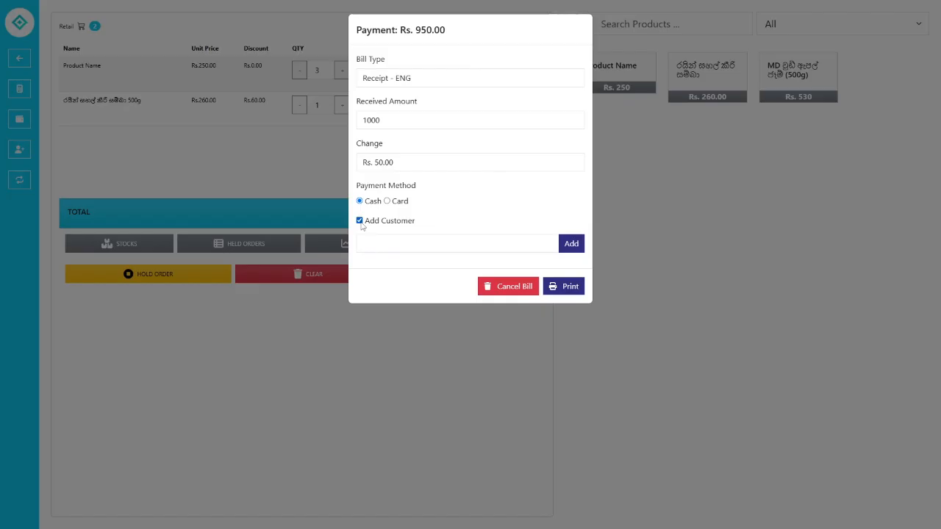
# - Search customers by phone number and attach the matching existing customer to the bill
pyautogui.click(571, 245)
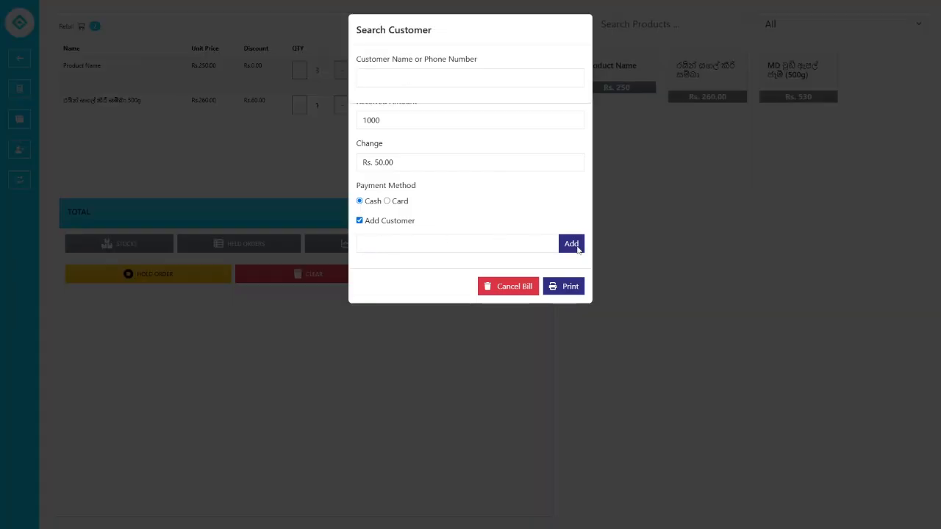
pyautogui.click(495, 79)
pyautogui.write('0')
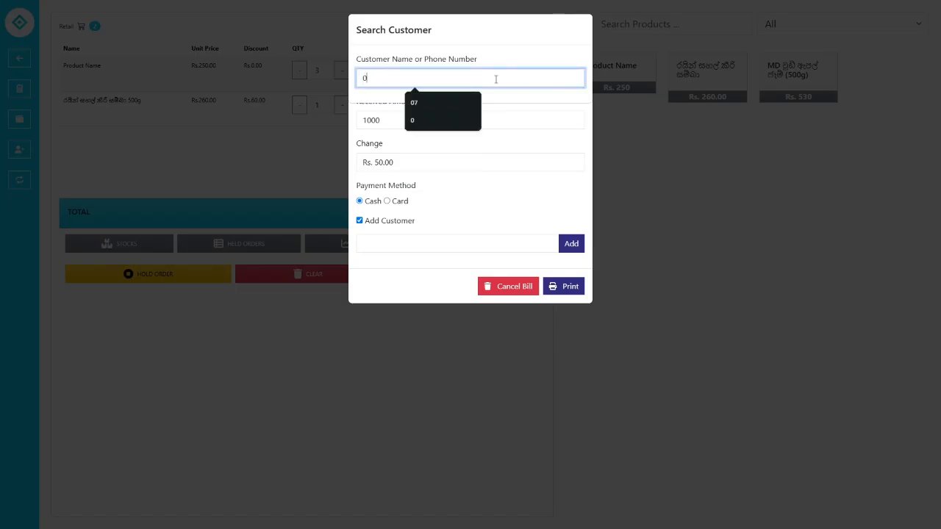
pyautogui.write('7')
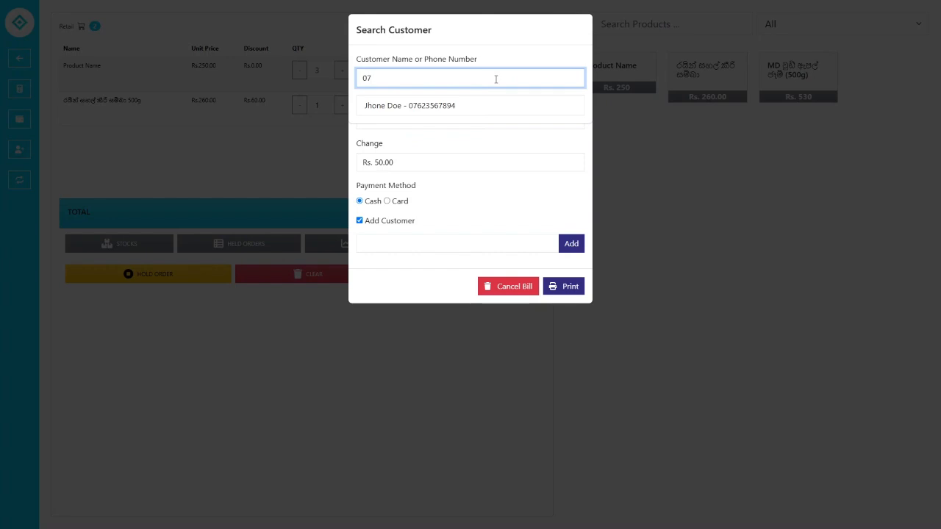
pyautogui.press('BackSpace')
pyautogui.press('BackSpace')
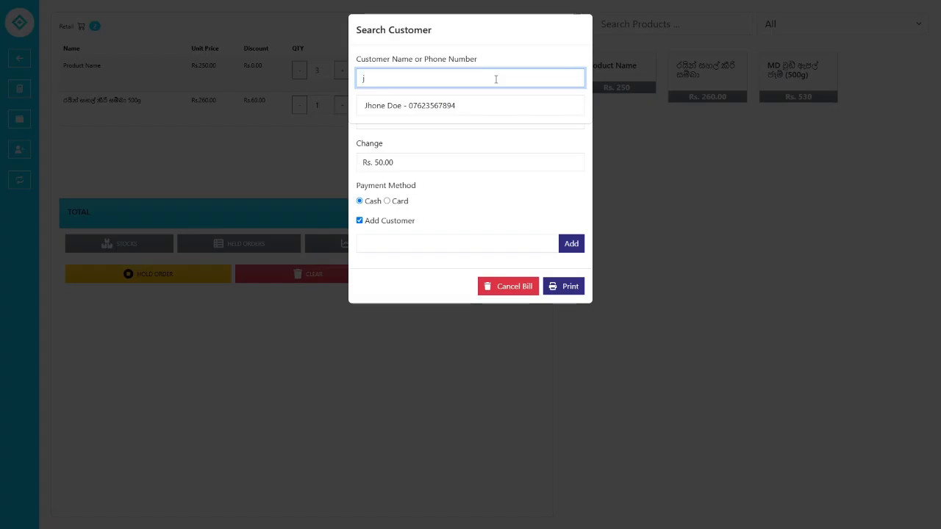
pyautogui.click(466, 107)
pyautogui.click(468, 151)
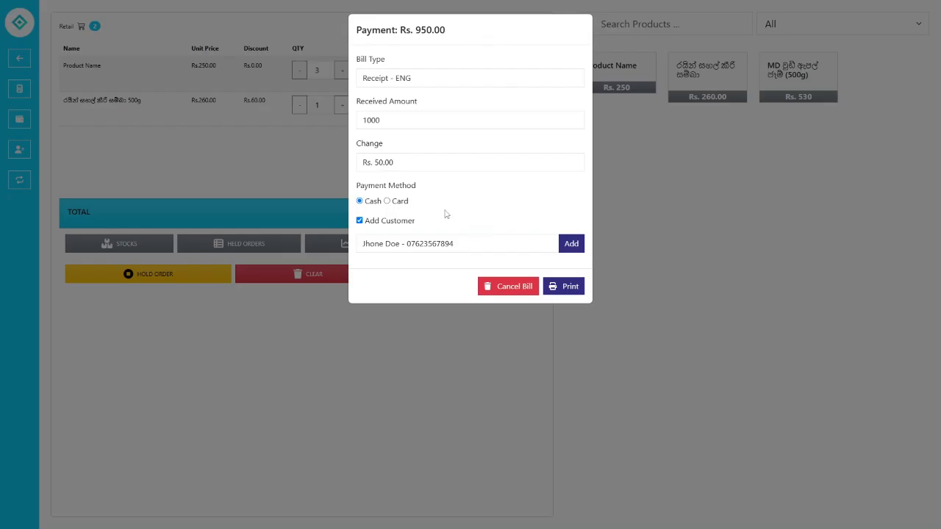
# - Print the Rs. 950.00 receipt, check its cashier, x3 quantity and barcode, then cancel printing
pyautogui.click(562, 286)
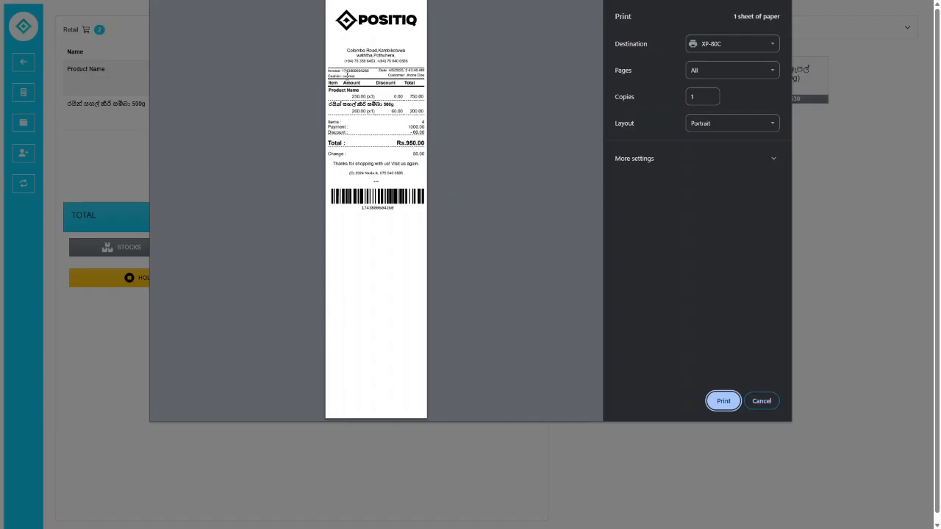
pyautogui.moveTo(328, 75); pyautogui.dragTo(424, 73)
pyautogui.click(423, 74)
pyautogui.doubleClick(370, 96)
pyautogui.click(381, 118)
pyautogui.moveTo(359, 205); pyautogui.dragTo(398, 208)
pyautogui.click(398, 208)
pyautogui.click(756, 403)
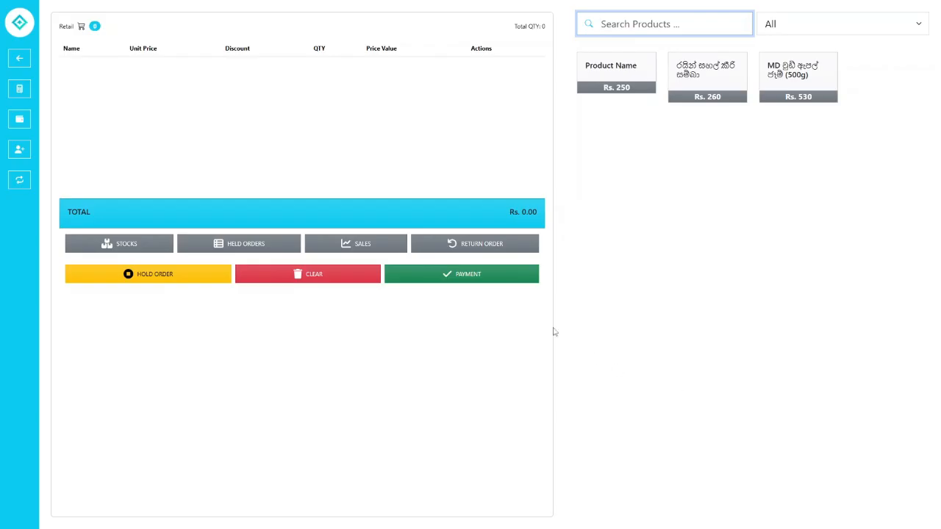
pyautogui.click(627, 82)
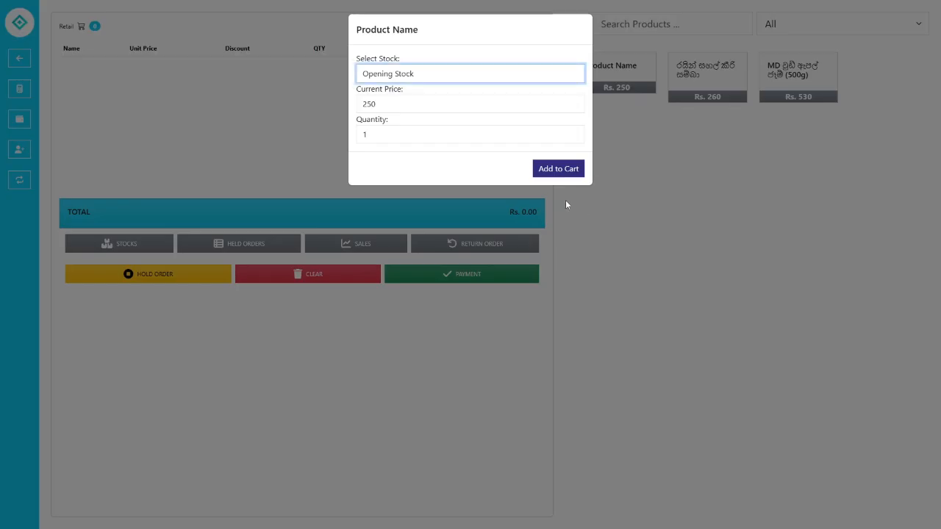
pyautogui.click(564, 171)
pyautogui.click(681, 97)
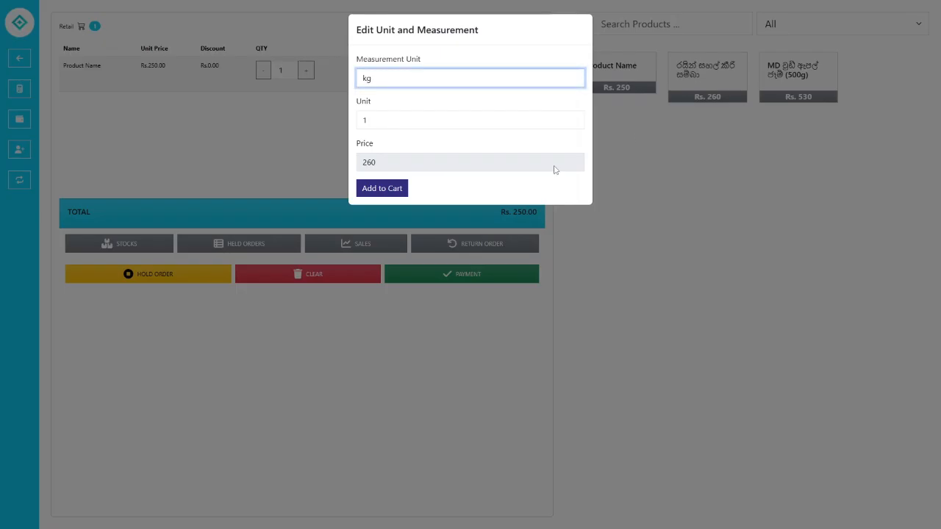
pyautogui.click(399, 189)
pyautogui.click(451, 274)
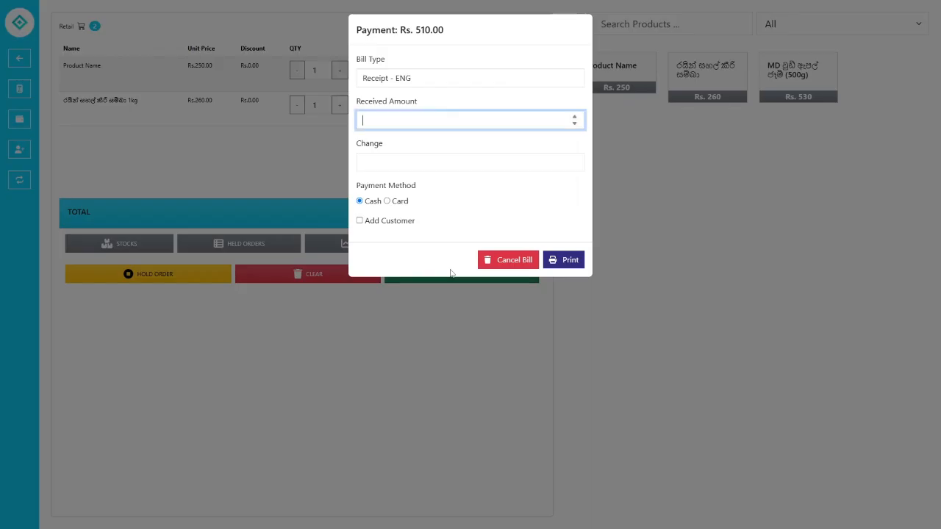
pyautogui.click(513, 260)
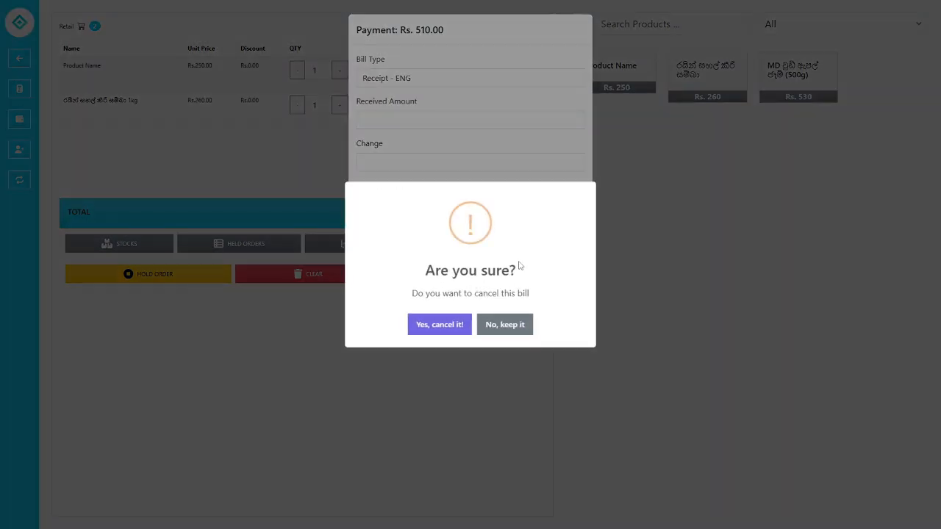
pyautogui.click(447, 327)
pyautogui.click(471, 280)
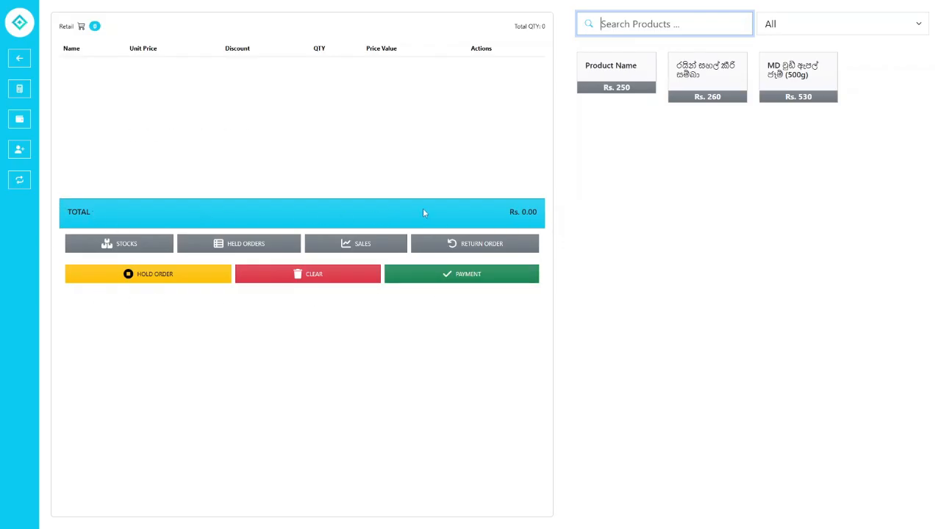
pyautogui.click(621, 80)
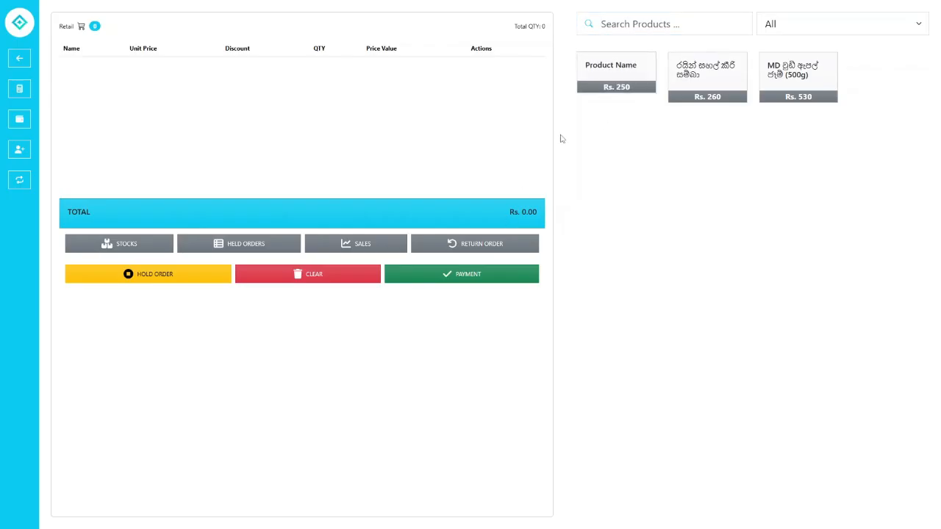
pyautogui.click(561, 167)
pyautogui.click(699, 86)
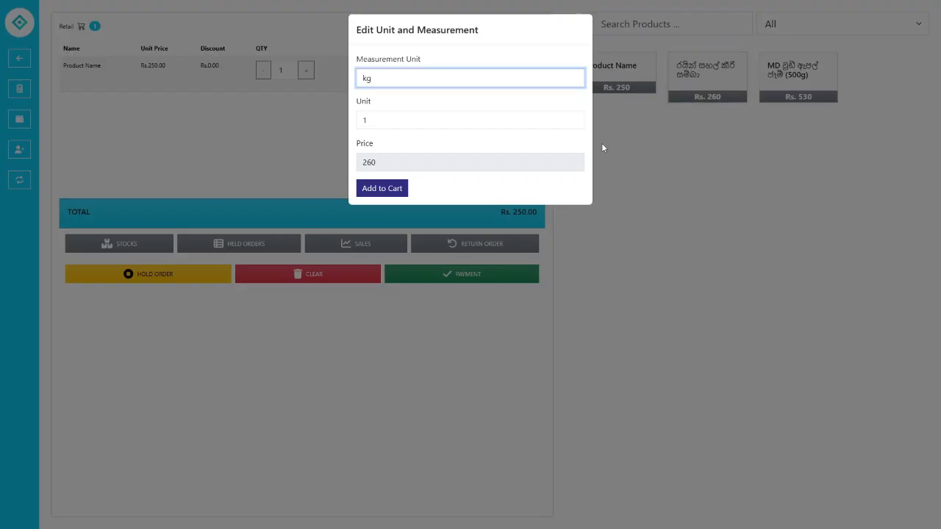
pyautogui.click(384, 188)
pyautogui.click(338, 69)
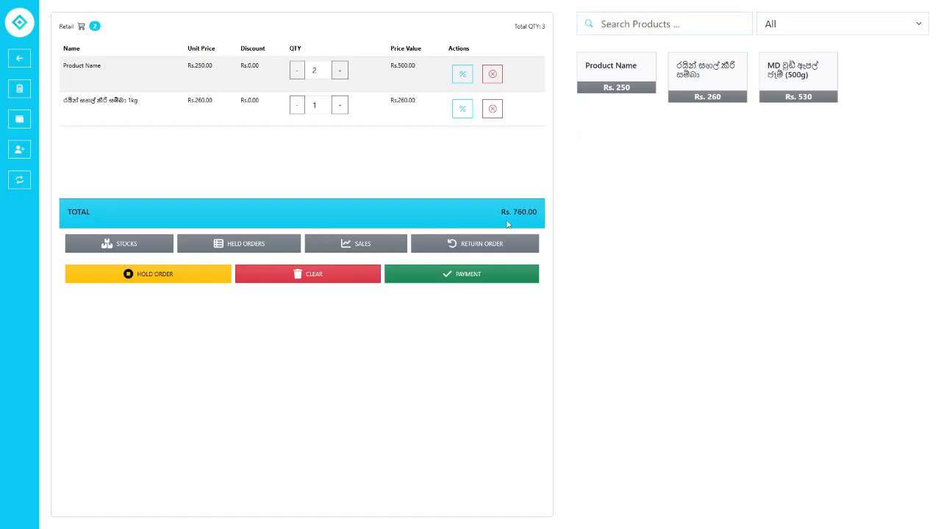
pyautogui.click(492, 76)
pyautogui.click(492, 76)
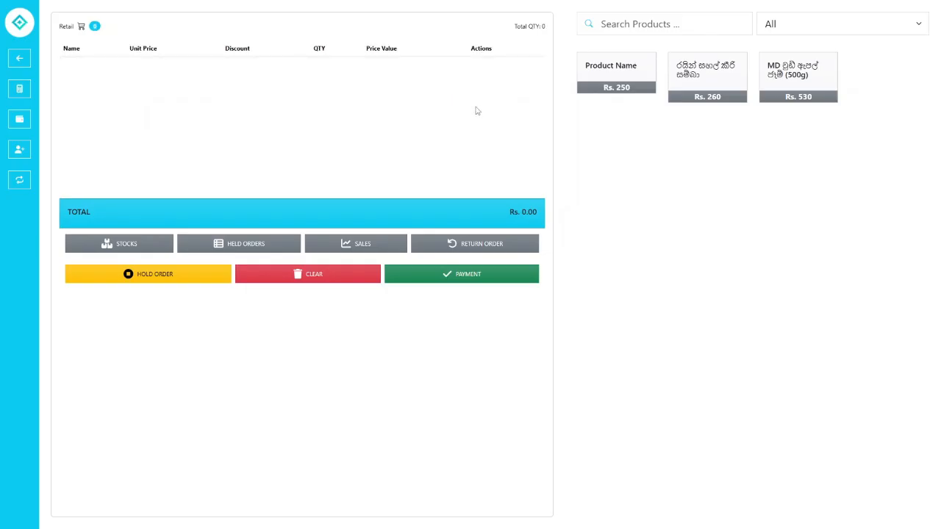
pyautogui.click(136, 251)
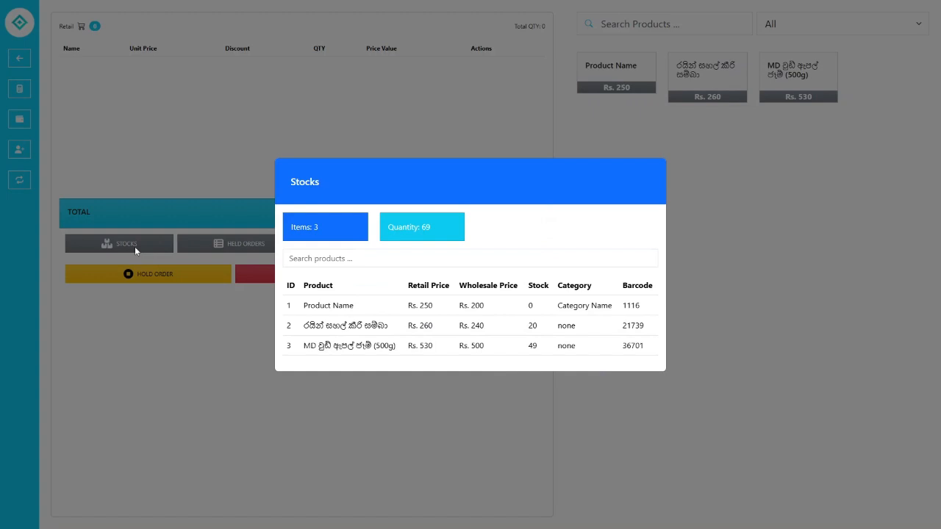
pyautogui.click(320, 259)
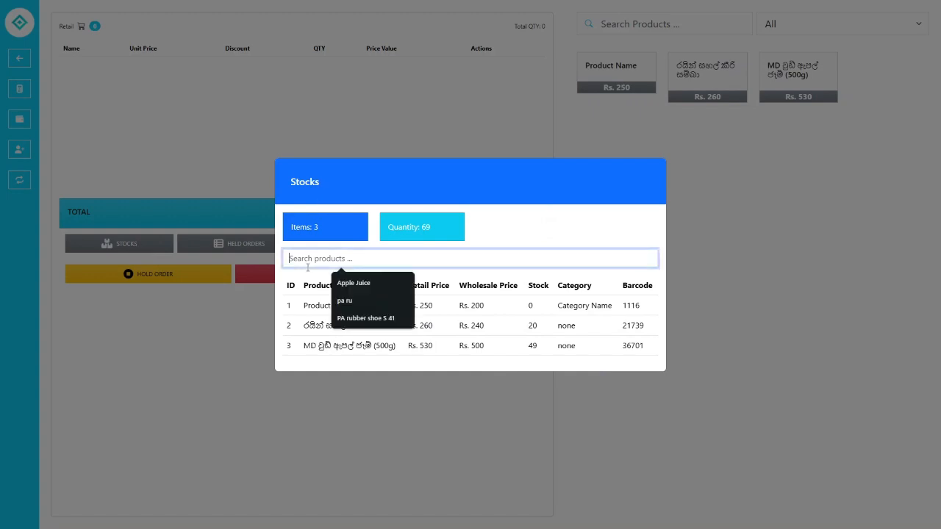
pyautogui.click(313, 305)
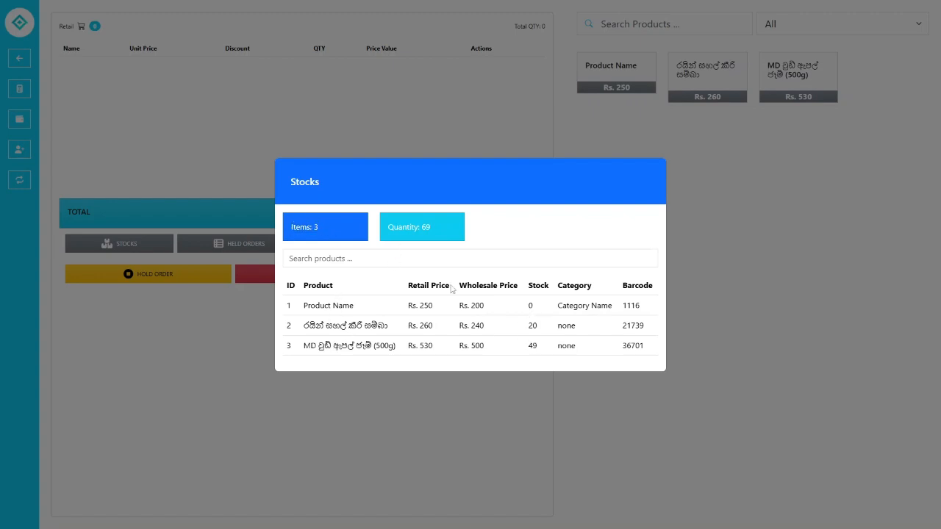
pyautogui.moveTo(388, 234); pyautogui.dragTo(462, 232)
pyautogui.click(461, 232)
pyautogui.click(341, 259)
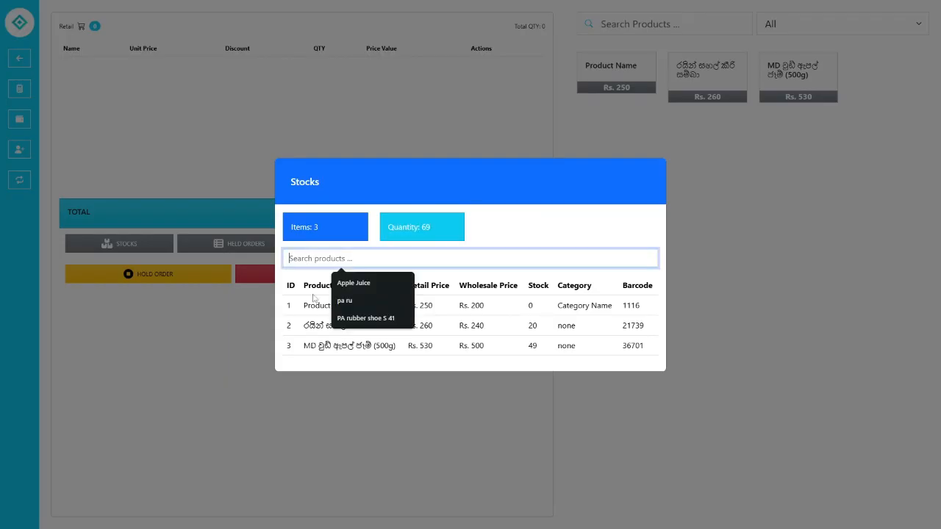
pyautogui.write('pr')
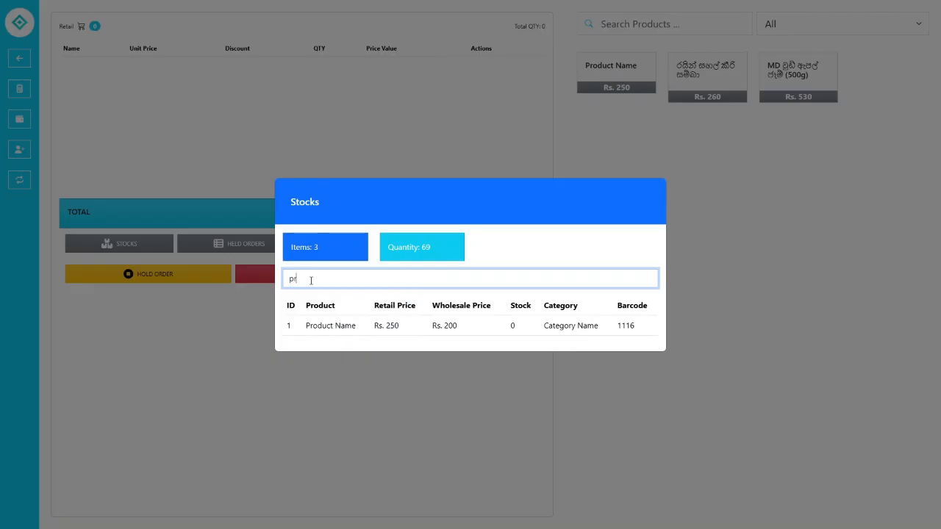
pyautogui.press('BackSpace')
pyautogui.press('BackSpace')
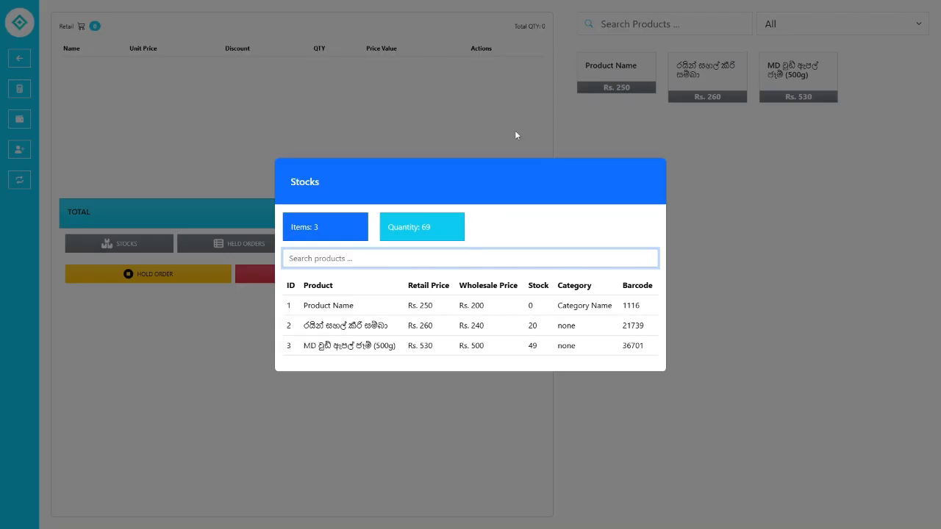
pyautogui.write('pro')
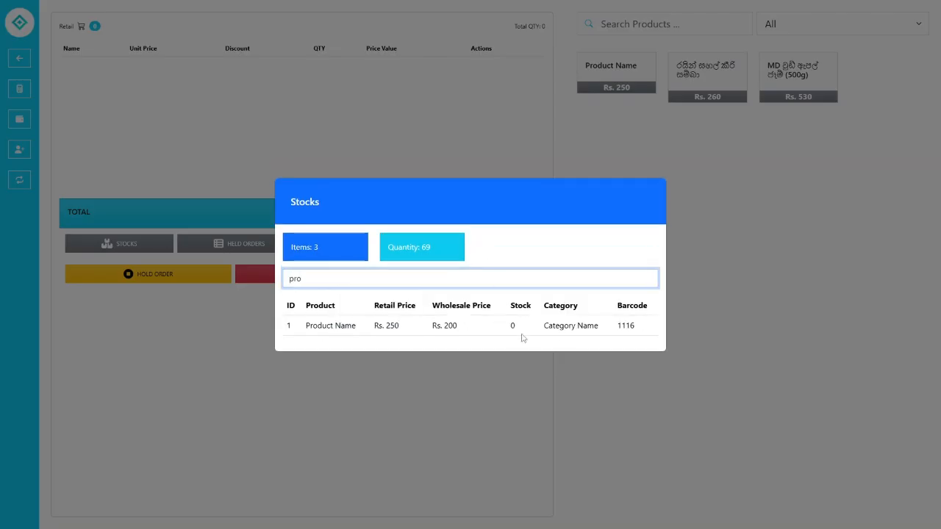
pyautogui.moveTo(470, 330); pyautogui.dragTo(435, 325)
pyautogui.click(464, 326)
pyautogui.click(434, 326)
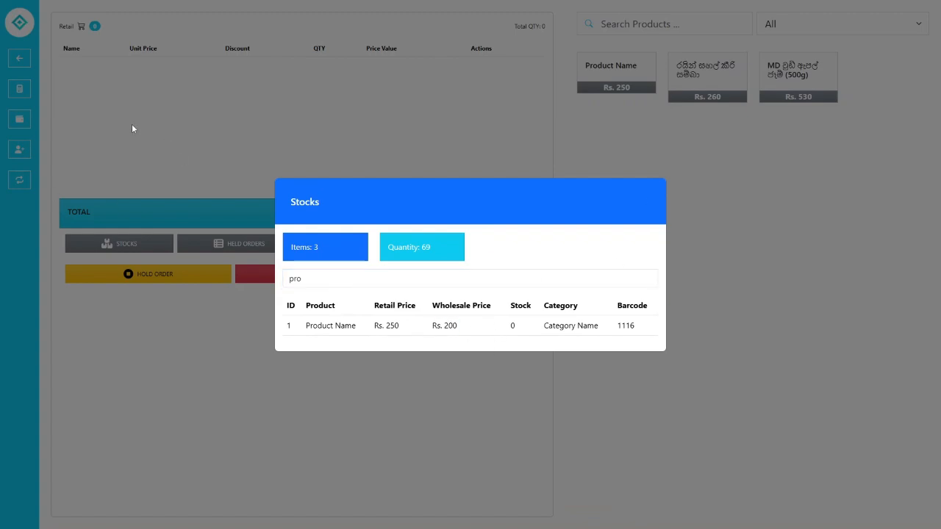
pyautogui.click(493, 134)
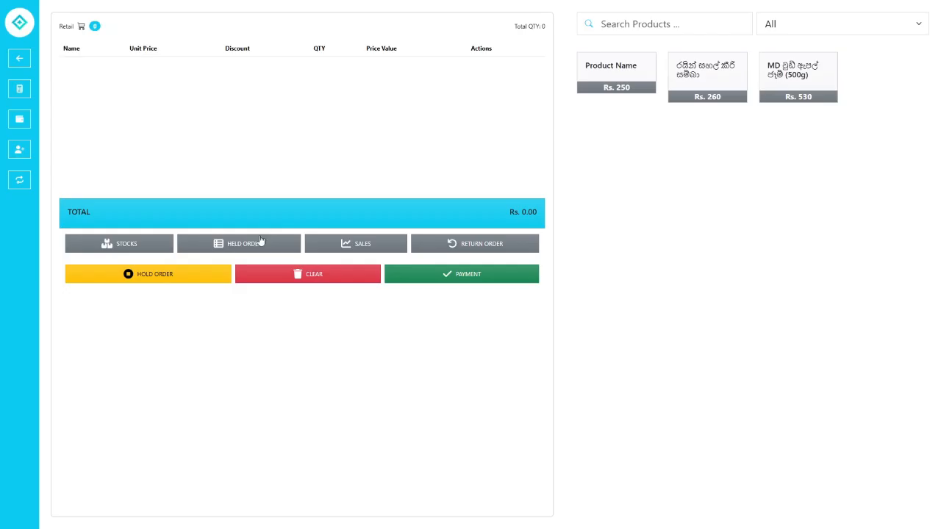
# - Add one each of Product Name, the 1kg item and MD 500g jam, totalling Rs. 1040.00
pyautogui.click(608, 95)
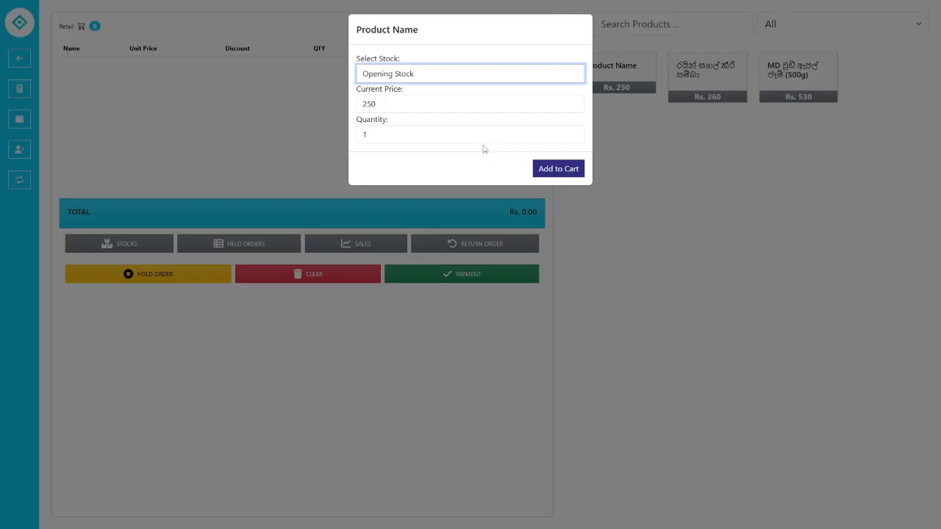
pyautogui.click(558, 168)
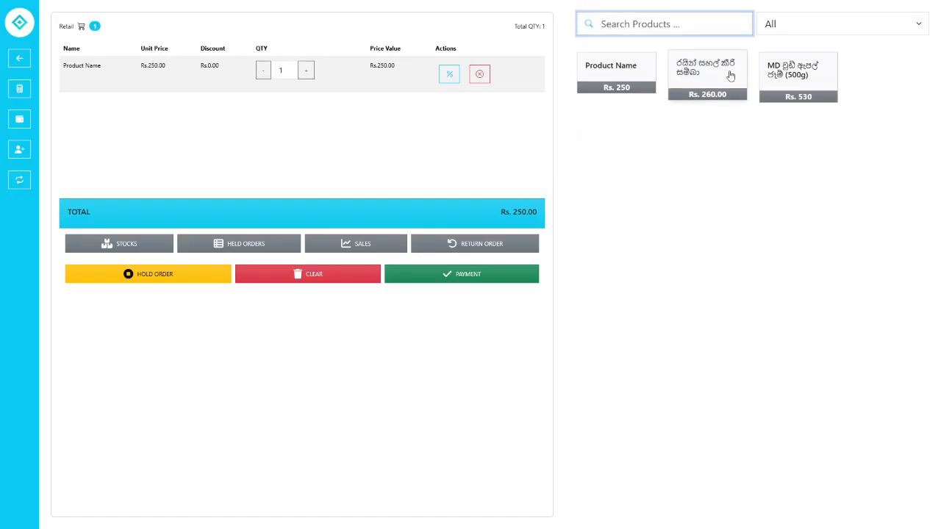
pyautogui.click(727, 73)
pyautogui.click(388, 188)
pyautogui.click(764, 97)
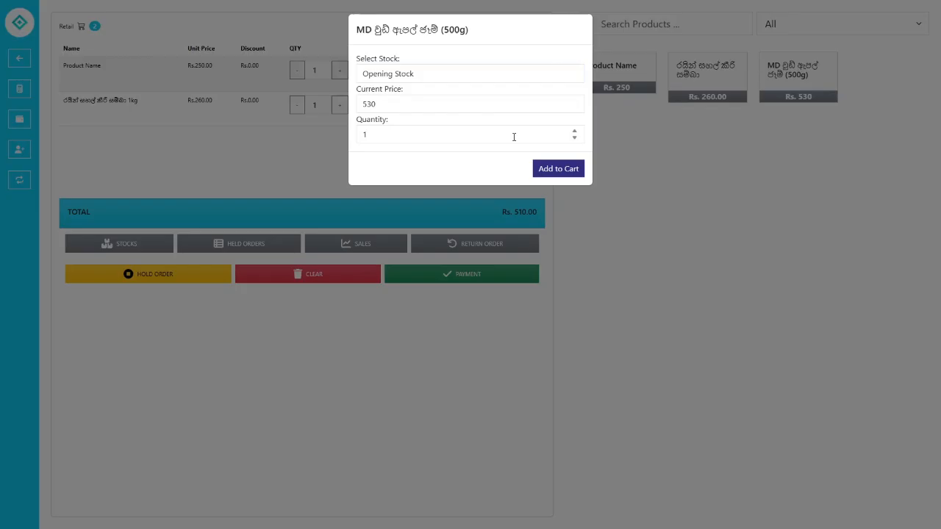
pyautogui.click(557, 168)
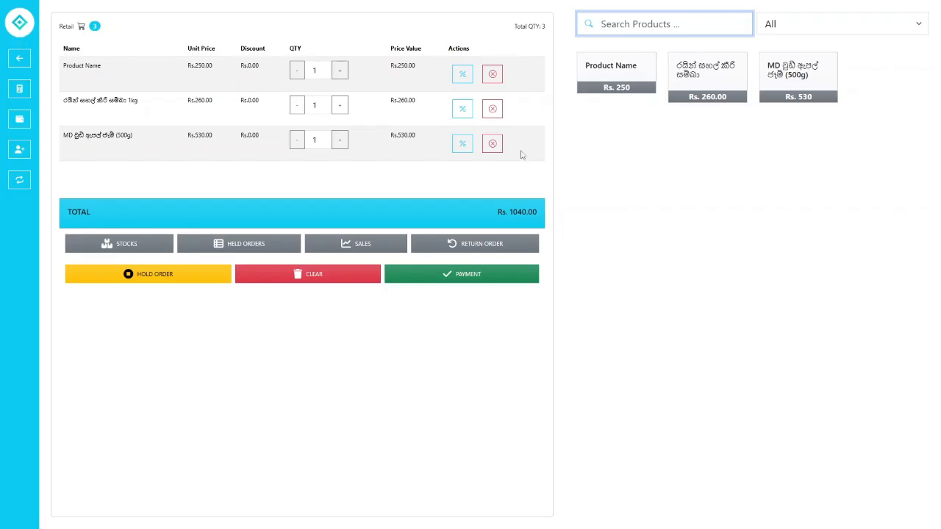
# - Hold the three-item order, then re-add Product Name, the 1kg item and the 500g jam
pyautogui.click(181, 280)
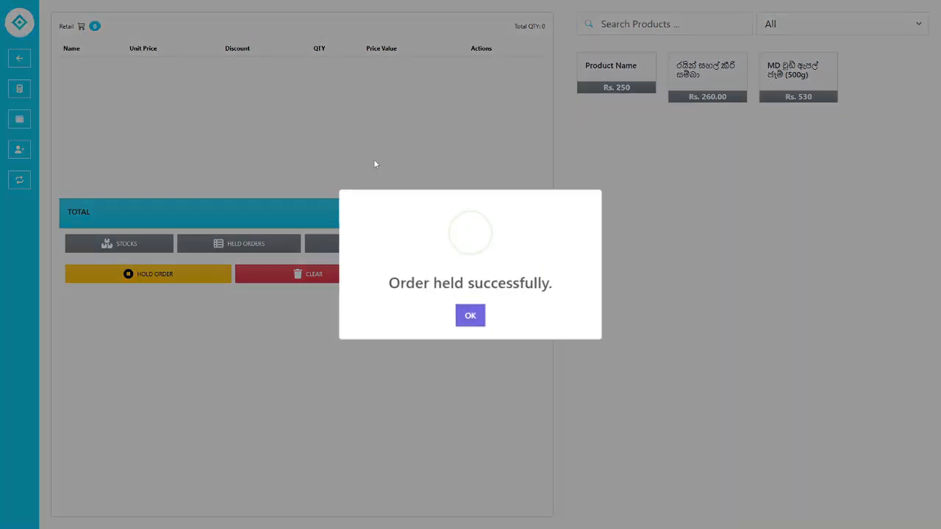
pyautogui.click(470, 315)
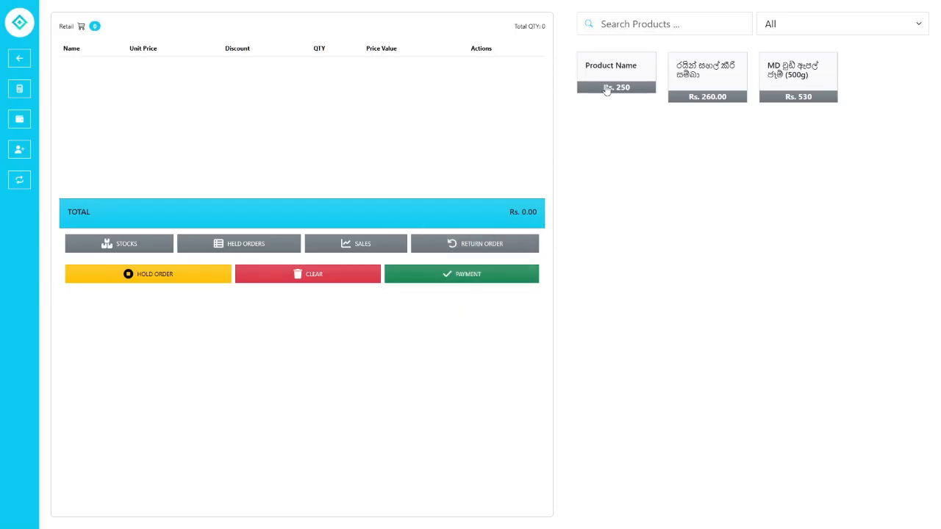
pyautogui.click(645, 66)
pyautogui.click(557, 169)
pyautogui.click(713, 103)
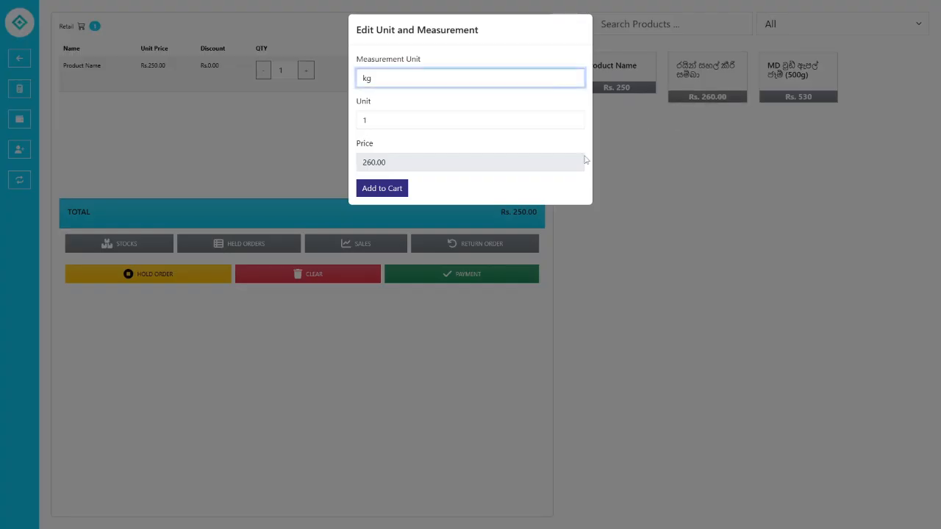
pyautogui.click(383, 188)
pyautogui.click(798, 74)
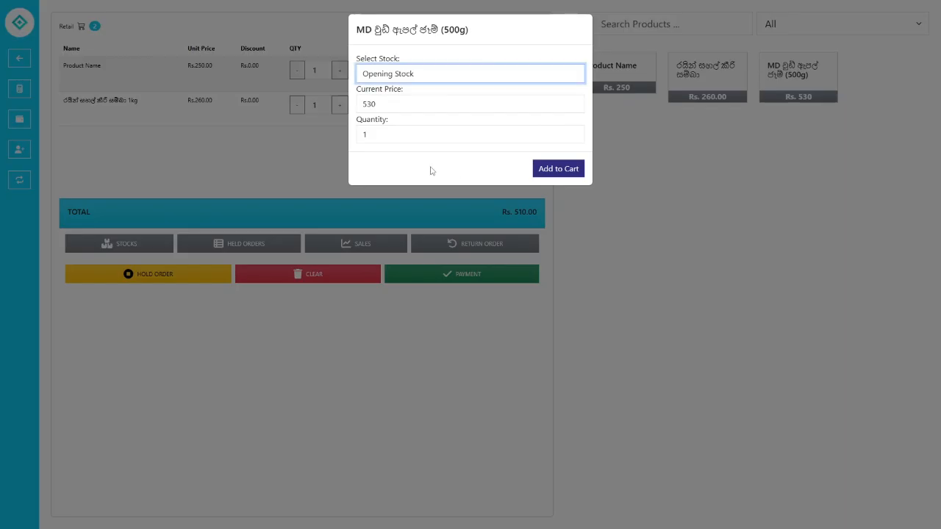
pyautogui.click(537, 173)
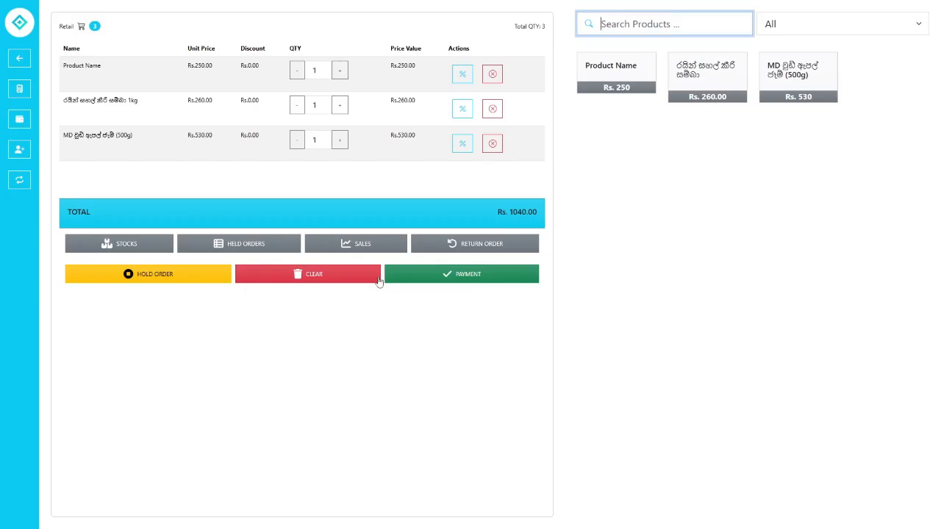
# - Start payment for Rs. 1040.00, cancel the bill, and remove items from the cart
pyautogui.click(481, 276)
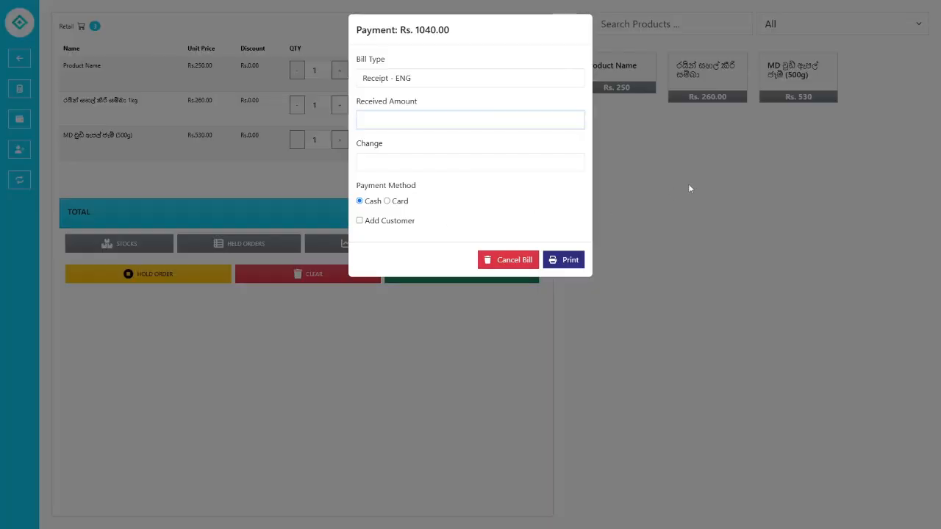
pyautogui.click(688, 185)
pyautogui.click(492, 73)
pyautogui.click(492, 74)
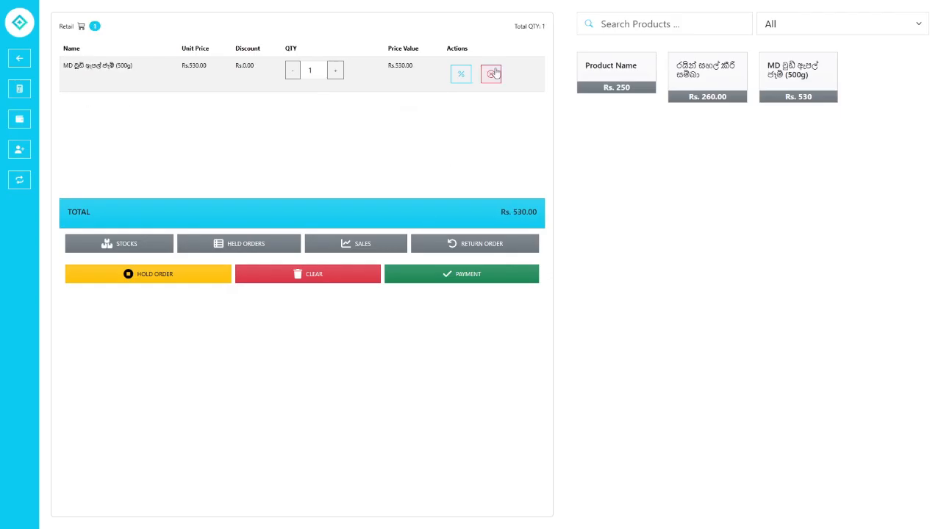
pyautogui.click(492, 73)
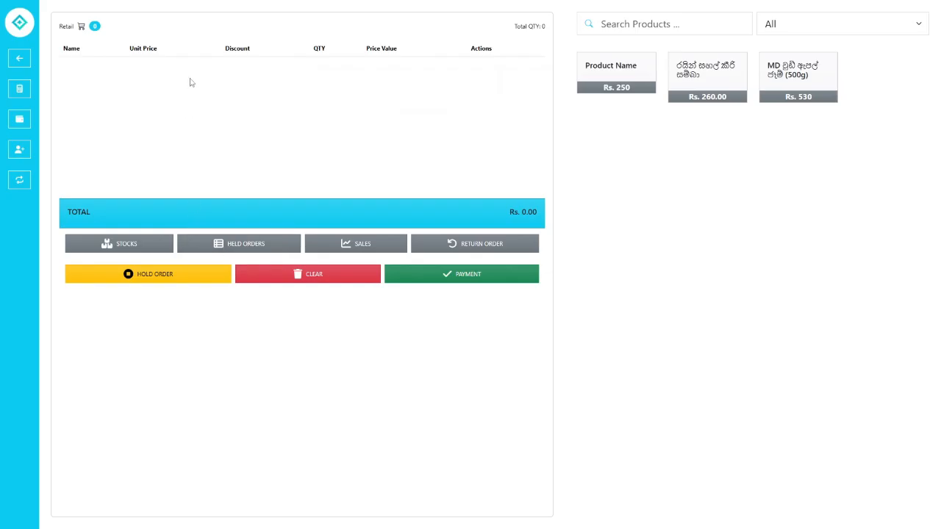
# - Retrieve the held order from Held Orders, then delete all three cart rows
pyautogui.click(221, 244)
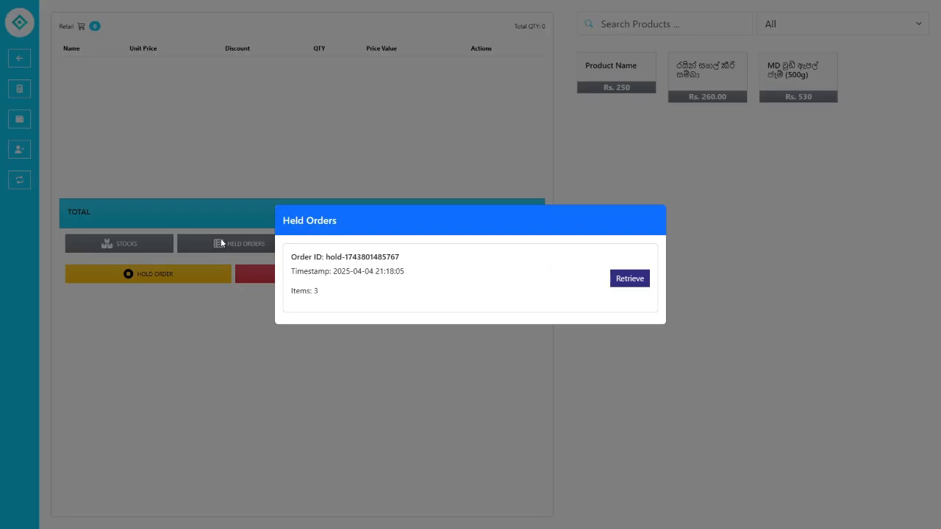
pyautogui.click(630, 279)
pyautogui.click(699, 253)
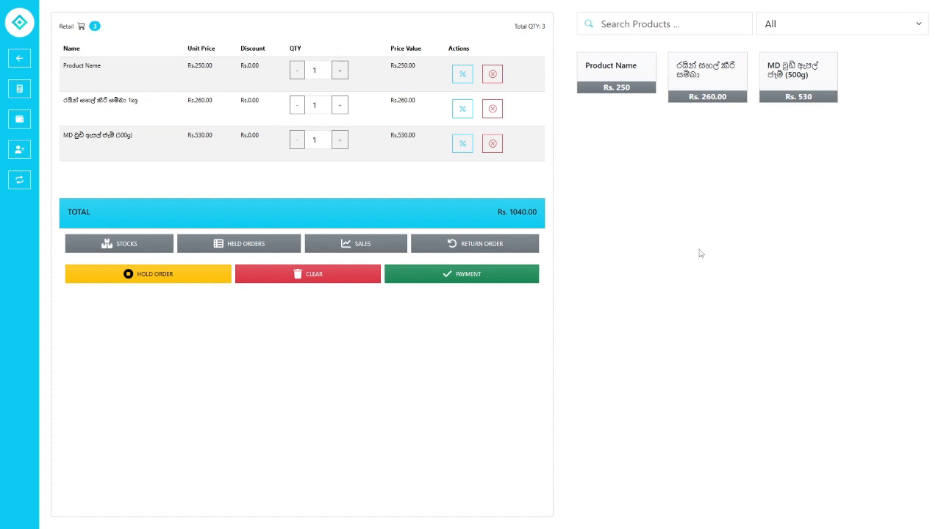
pyautogui.click(492, 144)
pyautogui.click(493, 109)
pyautogui.click(492, 74)
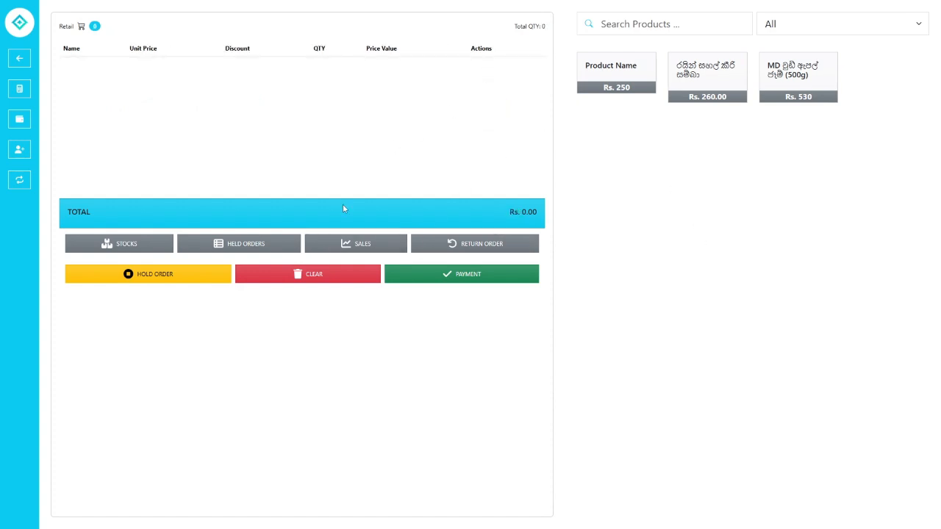
# - Open the Sales list and highlight Total Sales Rs. 1830.00 and Number of Sales 3
pyautogui.click(360, 250)
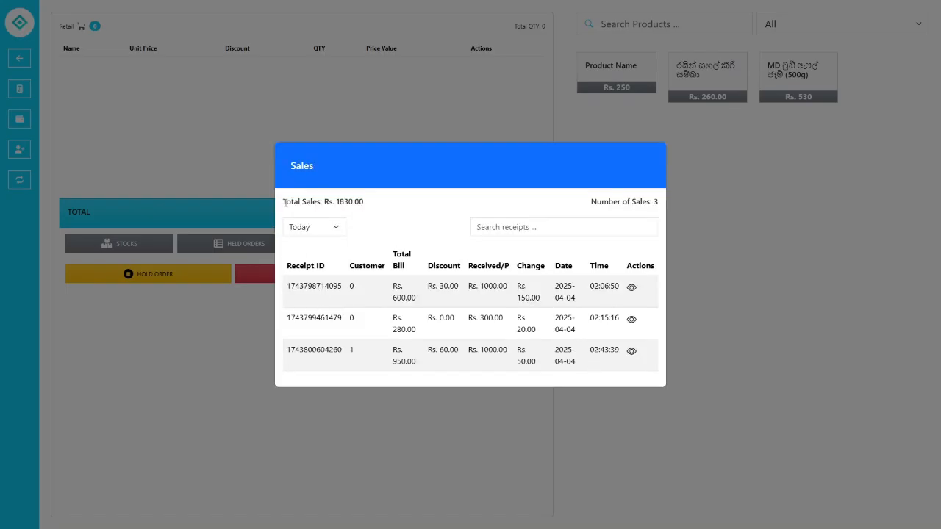
pyautogui.moveTo(283, 202)
pyautogui.mouseDown()
pyautogui.moveTo(378, 203)
pyautogui.moveTo(272, 211)
pyautogui.mouseUp()
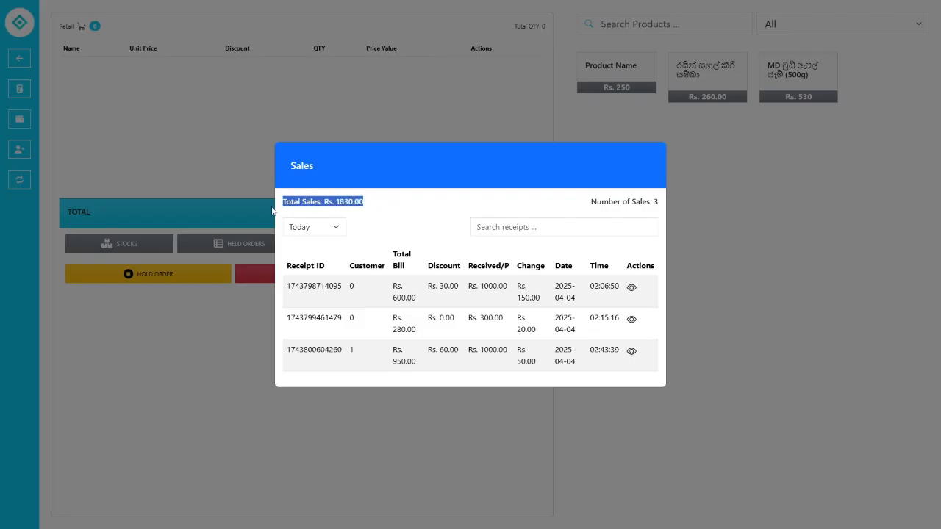
pyautogui.click(575, 205)
pyautogui.moveTo(575, 206); pyautogui.dragTo(658, 202)
pyautogui.click(660, 210)
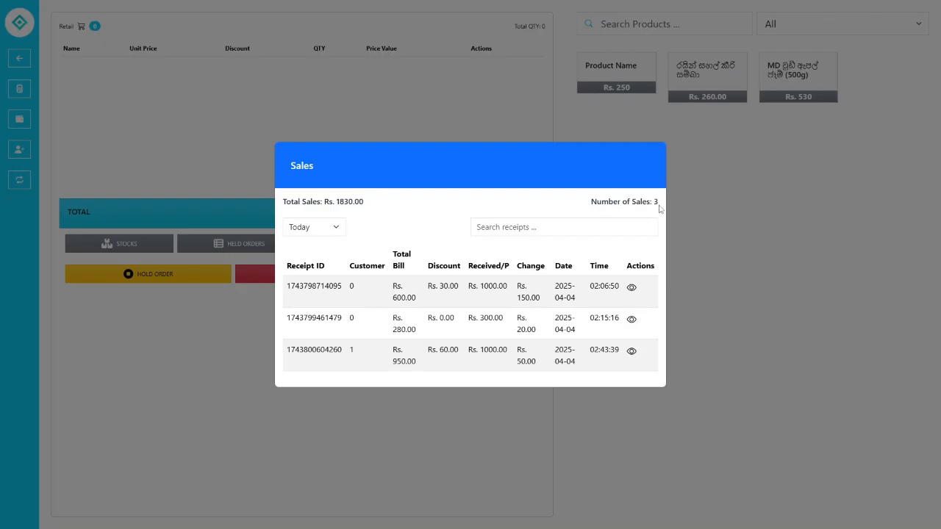
pyautogui.moveTo(367, 206); pyautogui.dragTo(281, 209)
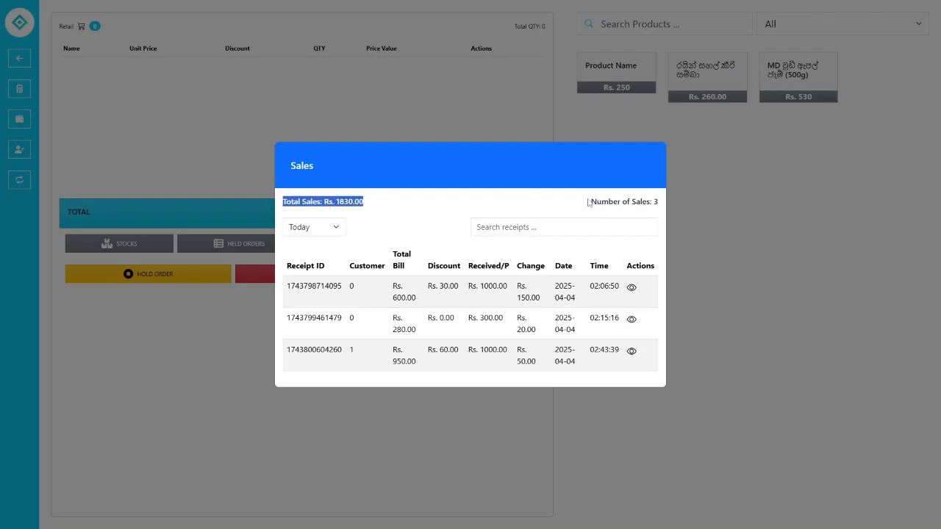
pyautogui.moveTo(588, 203); pyautogui.dragTo(678, 202)
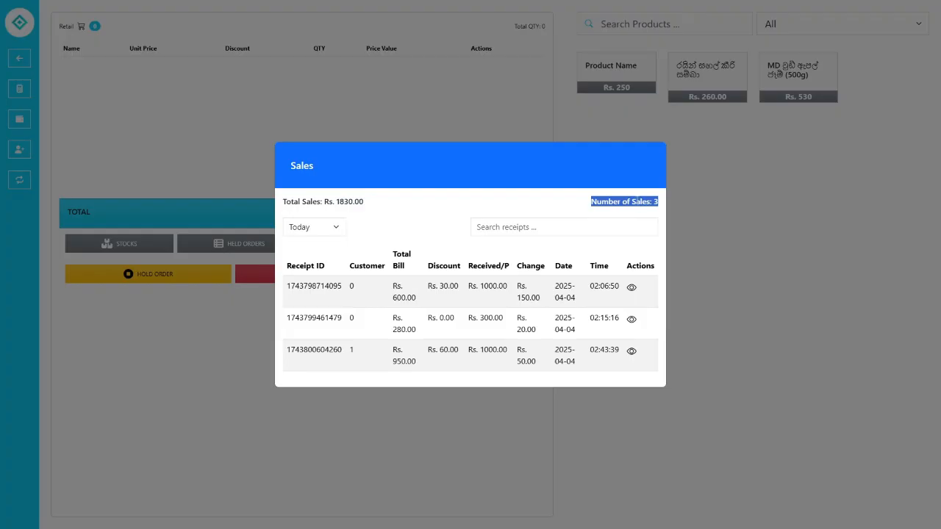
pyautogui.click(632, 200)
pyautogui.click(526, 232)
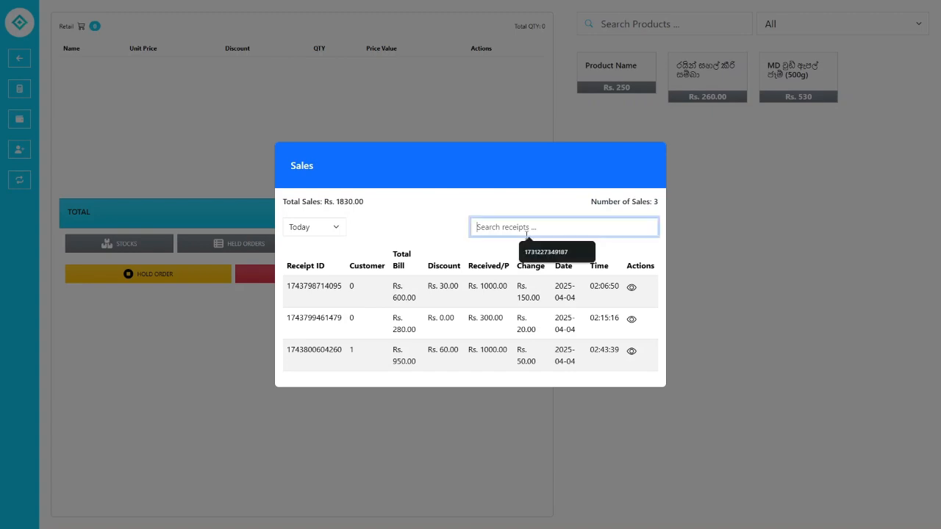
pyautogui.doubleClick(334, 351)
pyautogui.rightClick(334, 352)
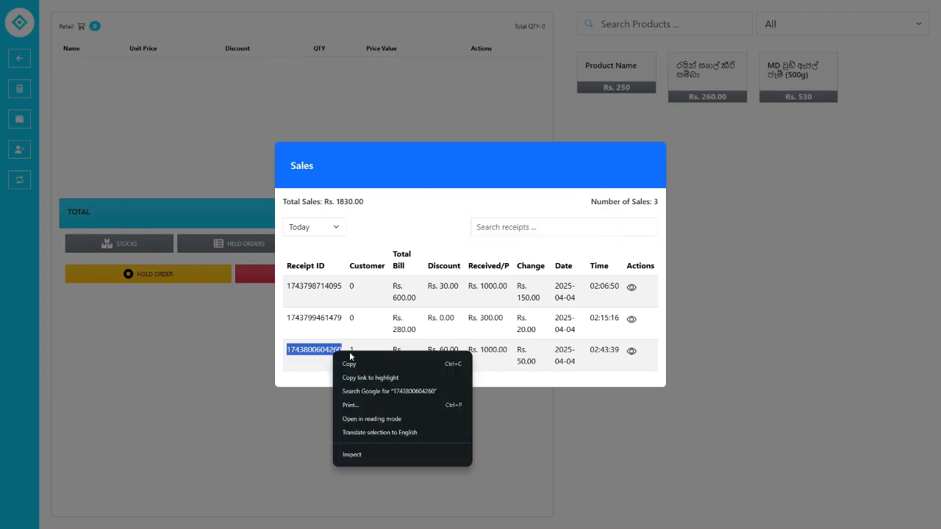
pyautogui.click(351, 358)
pyautogui.doubleClick(335, 351)
pyautogui.rightClick(335, 351)
pyautogui.click(377, 360)
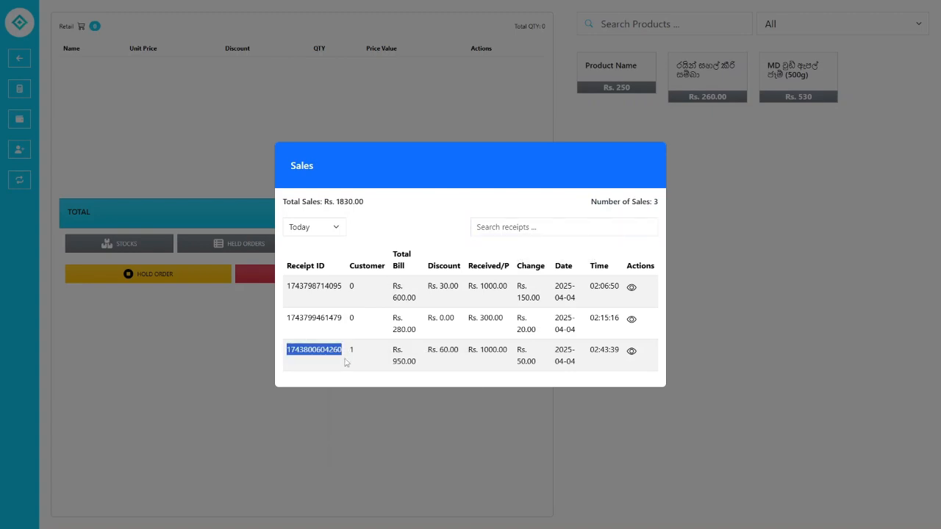
pyautogui.click(350, 359)
pyautogui.rightClick(551, 228)
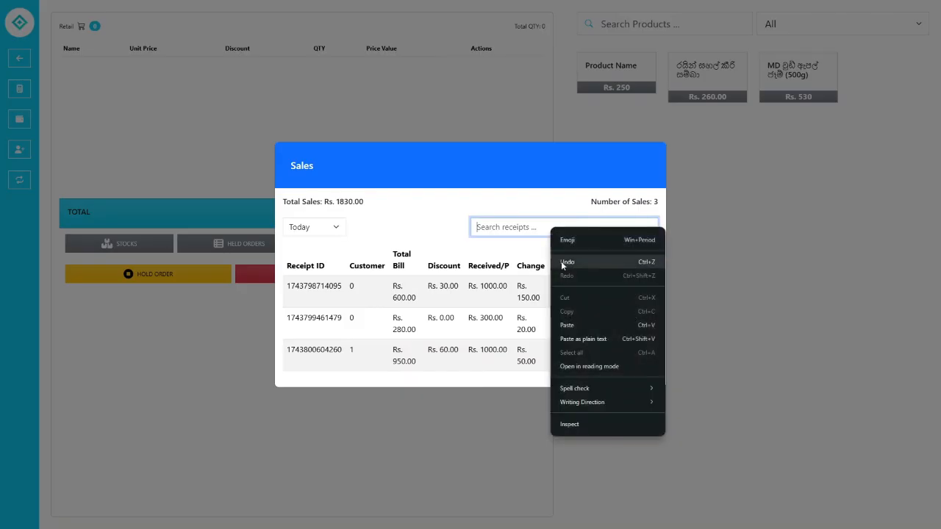
pyautogui.click(571, 325)
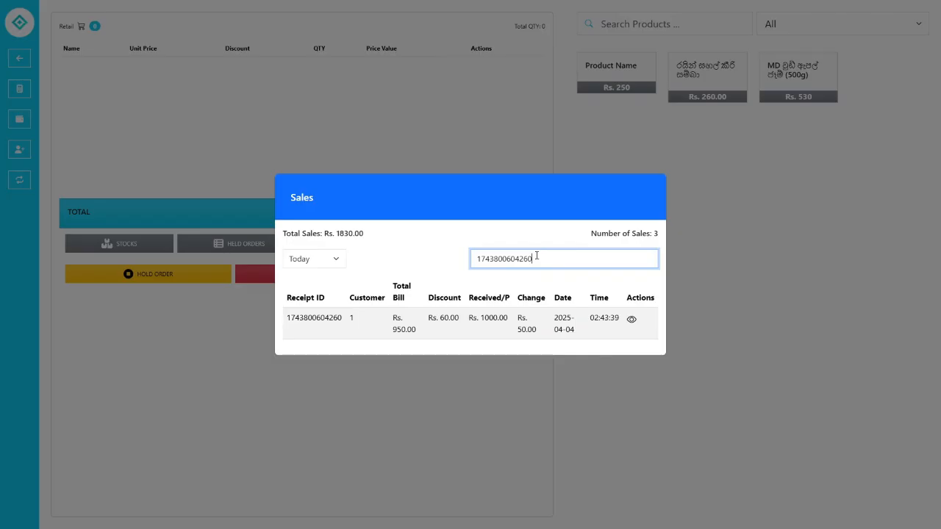
pyautogui.moveTo(537, 255); pyautogui.dragTo(439, 258)
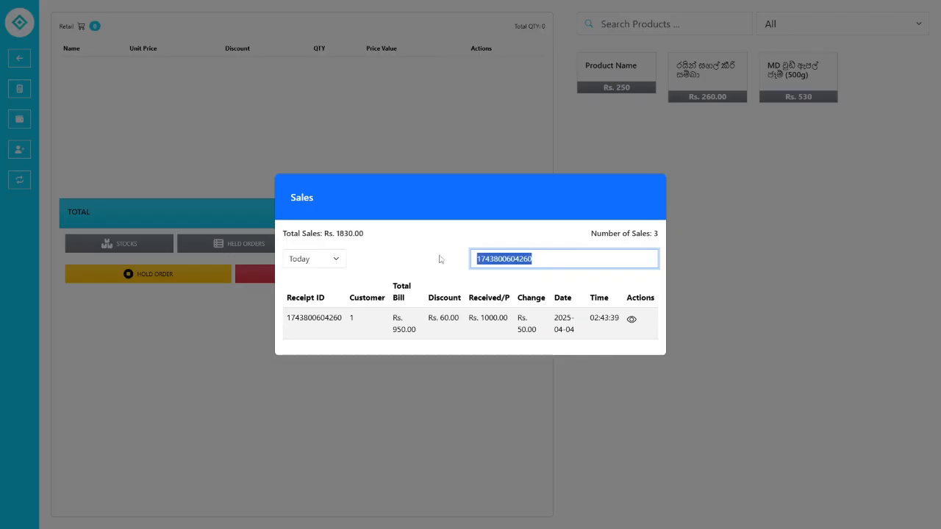
pyautogui.press('BackSpace')
pyautogui.click(501, 220)
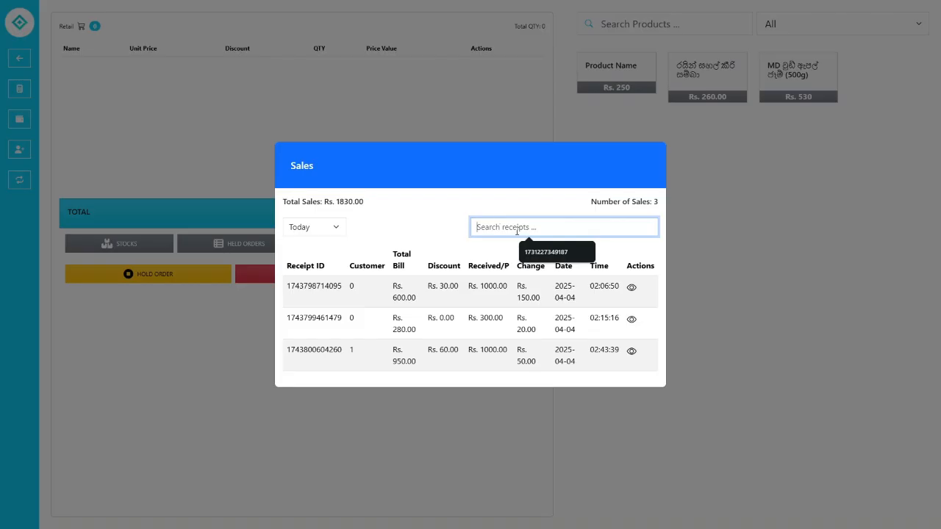
pyautogui.click(535, 253)
pyautogui.moveTo(535, 281); pyautogui.dragTo(409, 283)
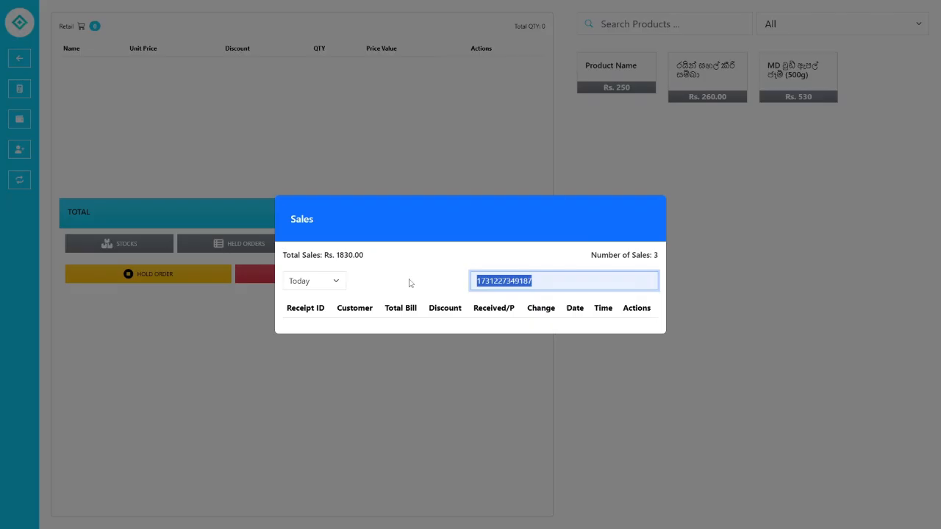
pyautogui.press('BackSpace')
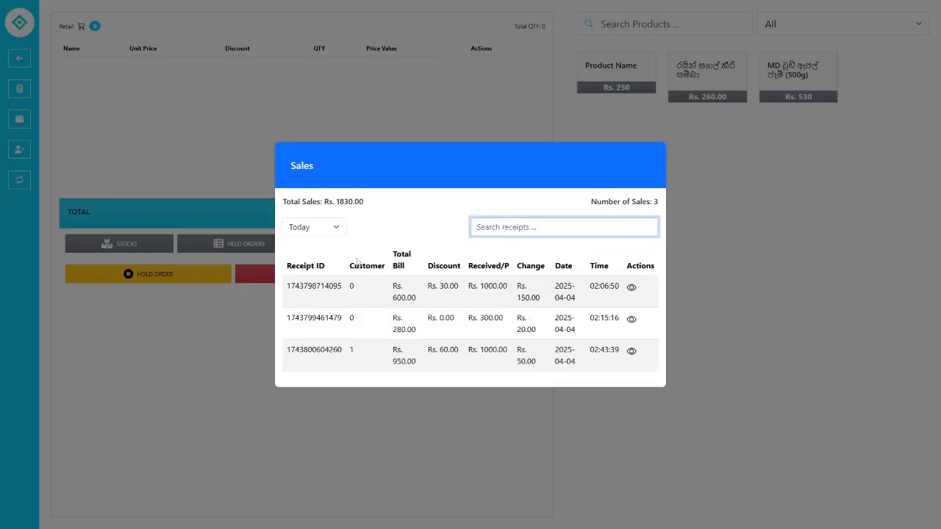
# - Try the Last 7 Days, All Time and Today date filters on the sales list
pyautogui.click(316, 228)
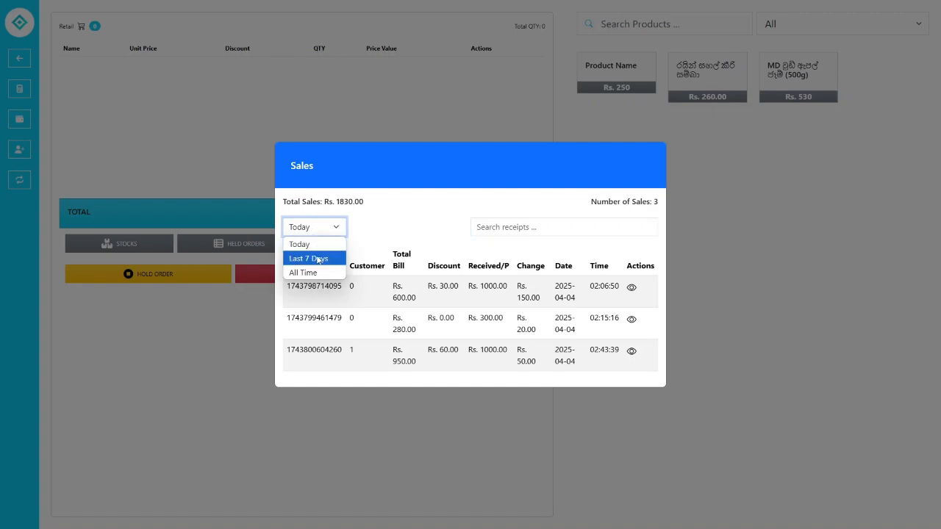
pyautogui.click(319, 258)
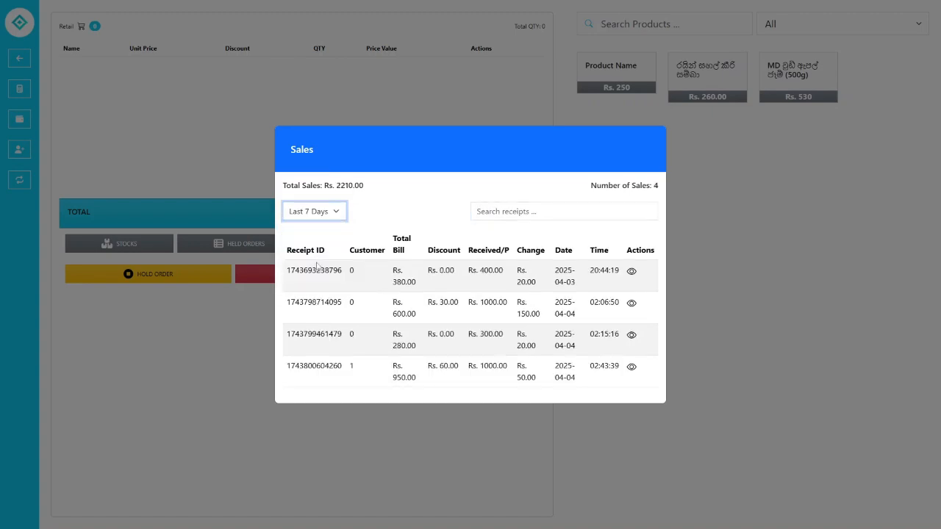
pyautogui.click(329, 218)
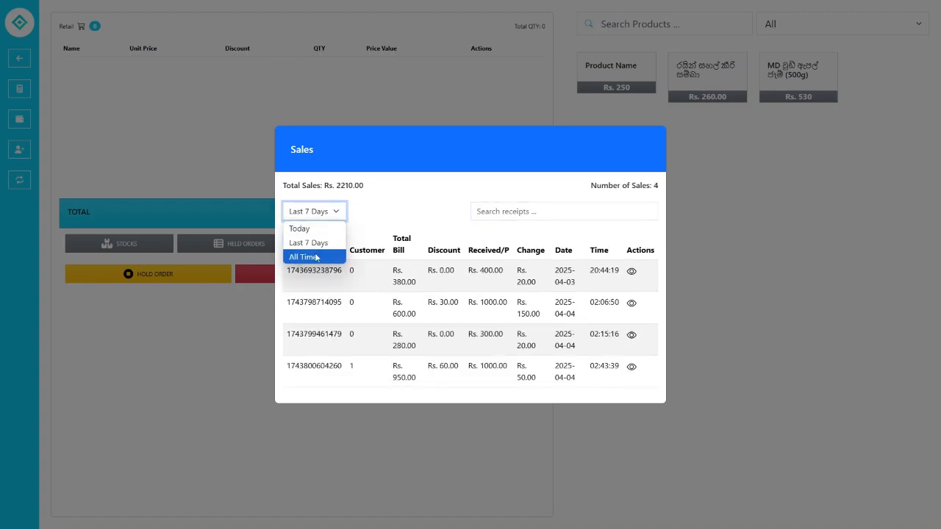
pyautogui.click(316, 255)
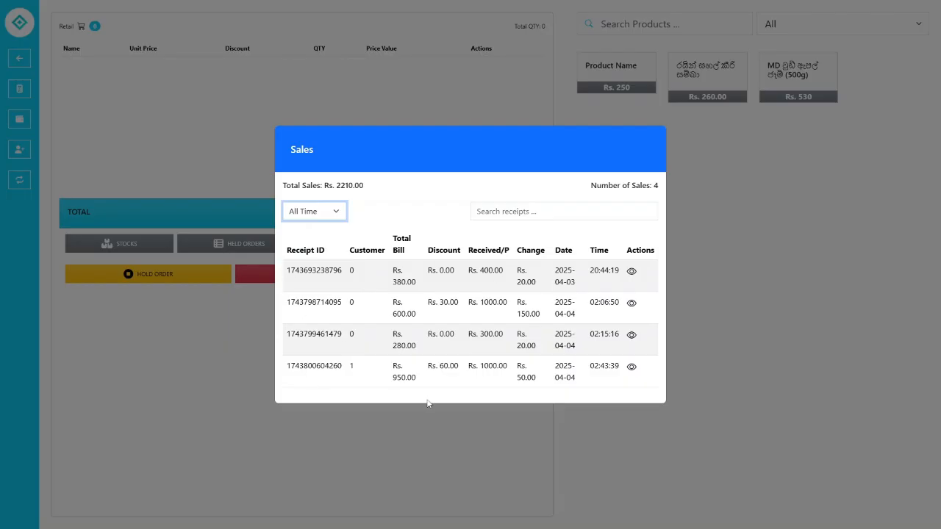
pyautogui.click(315, 218)
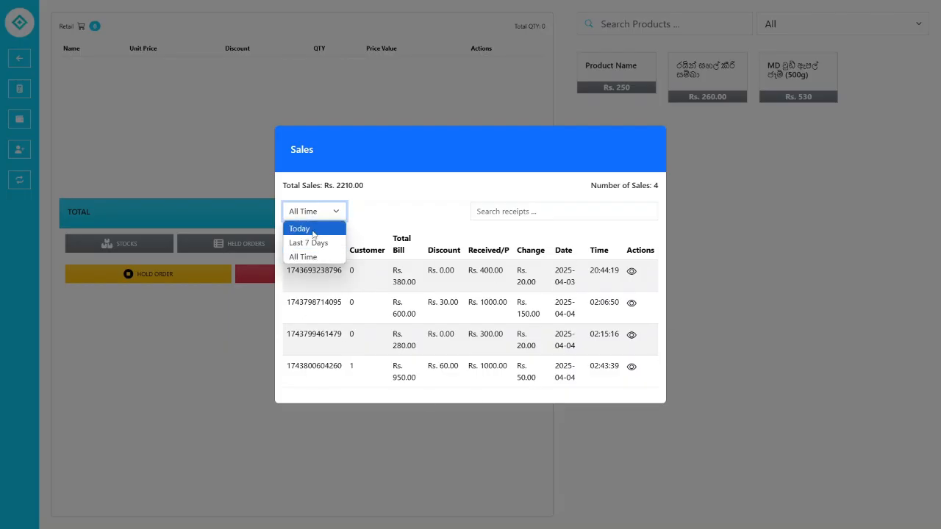
pyautogui.click(313, 229)
pyautogui.click(318, 224)
pyautogui.click(314, 255)
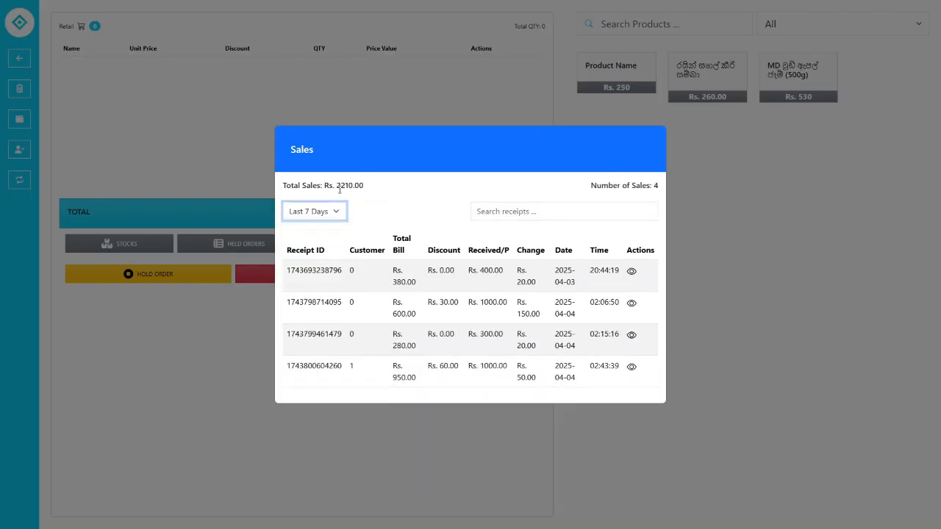
# - Settle the date filter on Today, showing three sales totalling Rs. 1830.00
pyautogui.moveTo(339, 187); pyautogui.dragTo(385, 188)
pyautogui.click(385, 188)
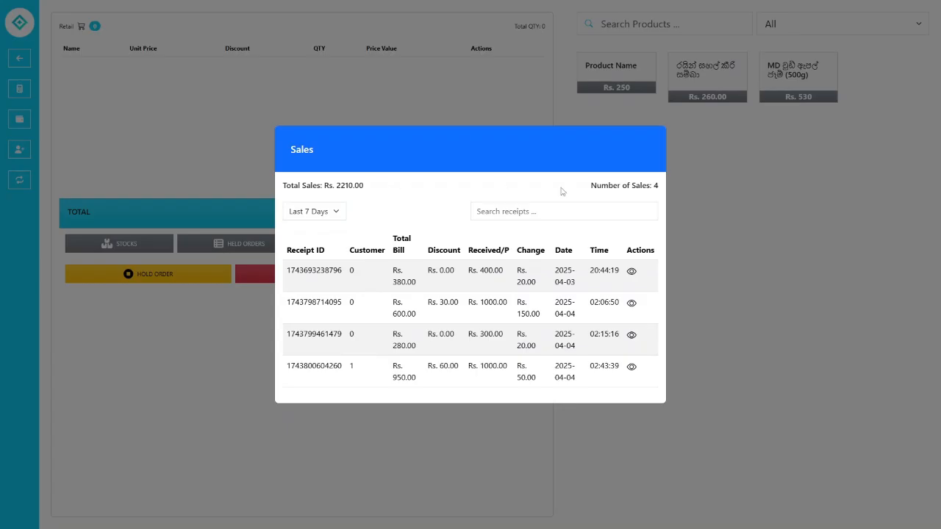
pyautogui.click(316, 212)
pyautogui.click(318, 227)
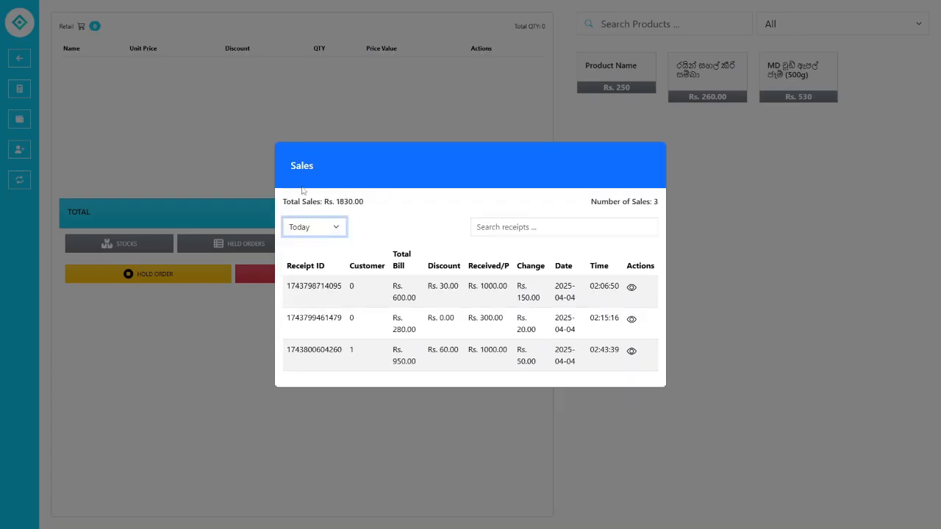
pyautogui.click(415, 262)
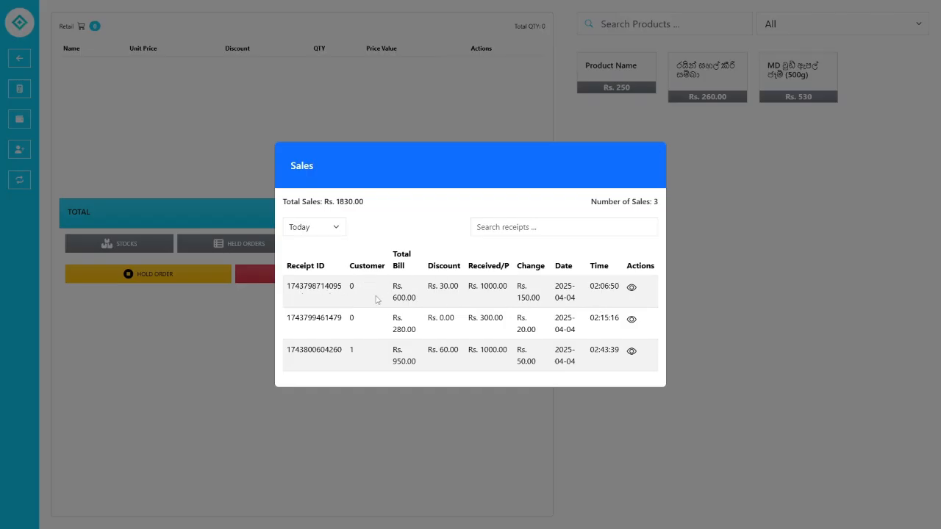
# - Open the third sale's receipt details: 3 Product Name at Rs. 750.00 and the 500g item
pyautogui.doubleClick(351, 351)
pyautogui.click(369, 353)
pyautogui.moveTo(633, 336); pyautogui.dragTo(632, 348)
pyautogui.click(633, 333)
pyautogui.click(636, 356)
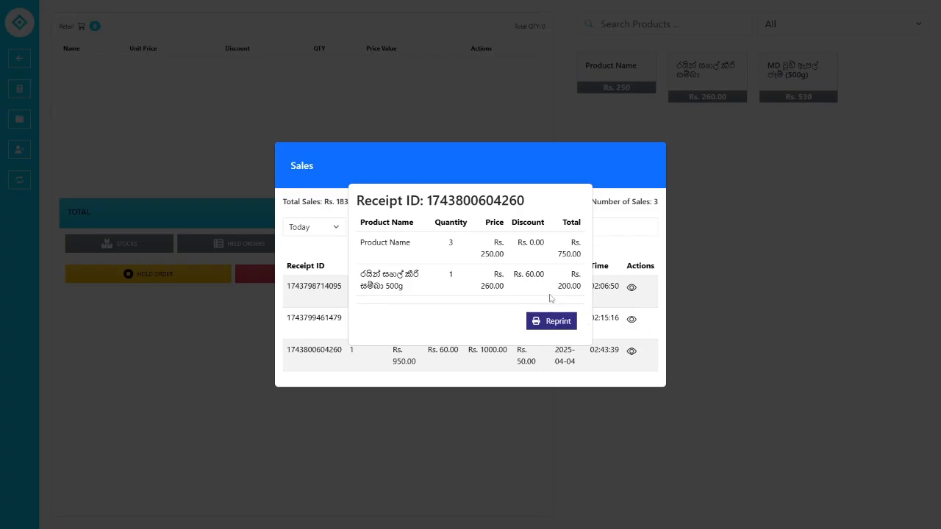
# - Preview a reprint of the Rs. 950.00 receipt, cancel the printing, and close the receipt details
pyautogui.click(551, 321)
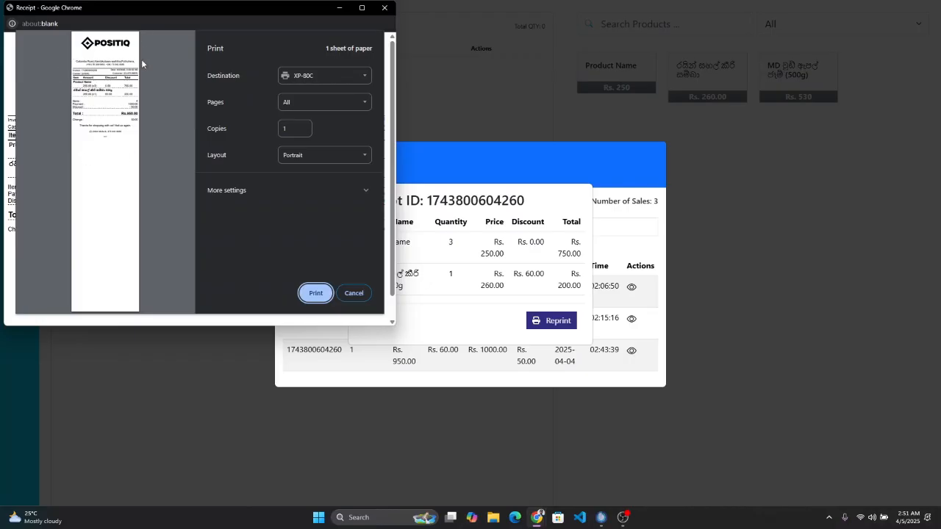
pyautogui.click(355, 294)
pyautogui.click(647, 246)
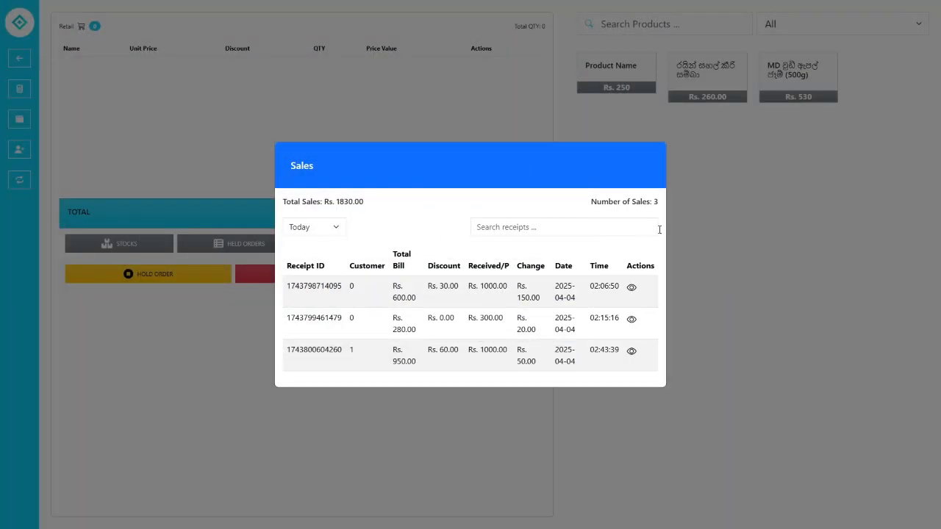
# - Reopen the Sales list, copy the third receipt's ID, and close the list
pyautogui.click(684, 219)
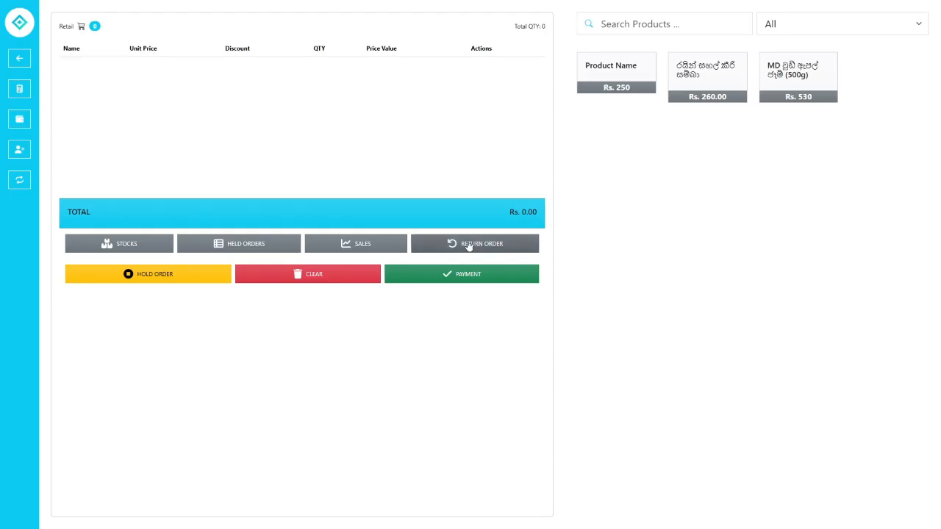
pyautogui.click(367, 241)
pyautogui.doubleClick(319, 352)
pyautogui.rightClick(319, 352)
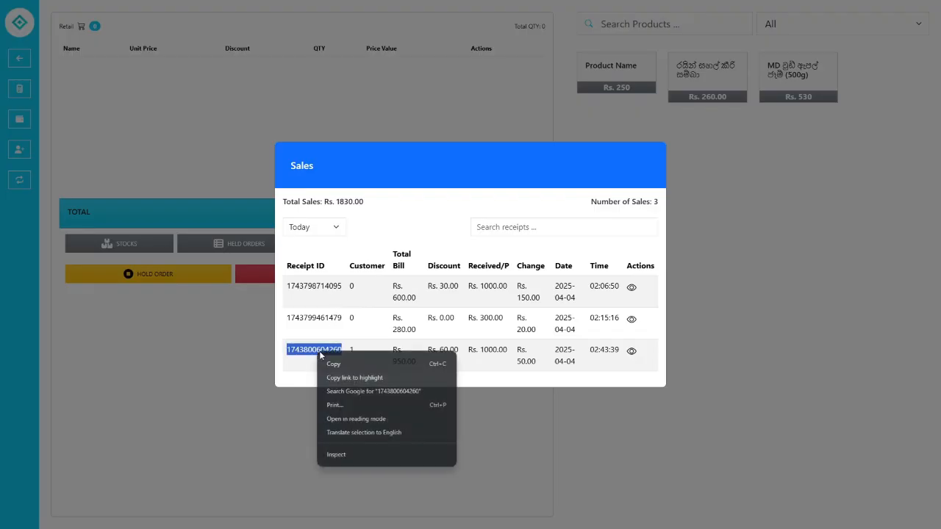
pyautogui.click(335, 365)
pyautogui.click(338, 360)
pyautogui.click(777, 211)
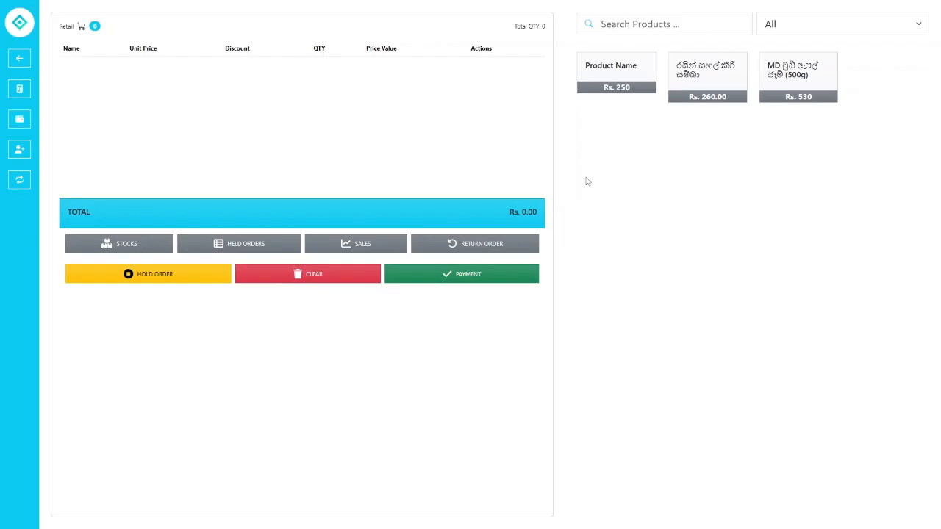
# - On the Return Products page, paste the copied receipt ID and fetch its two items
pyautogui.click(500, 244)
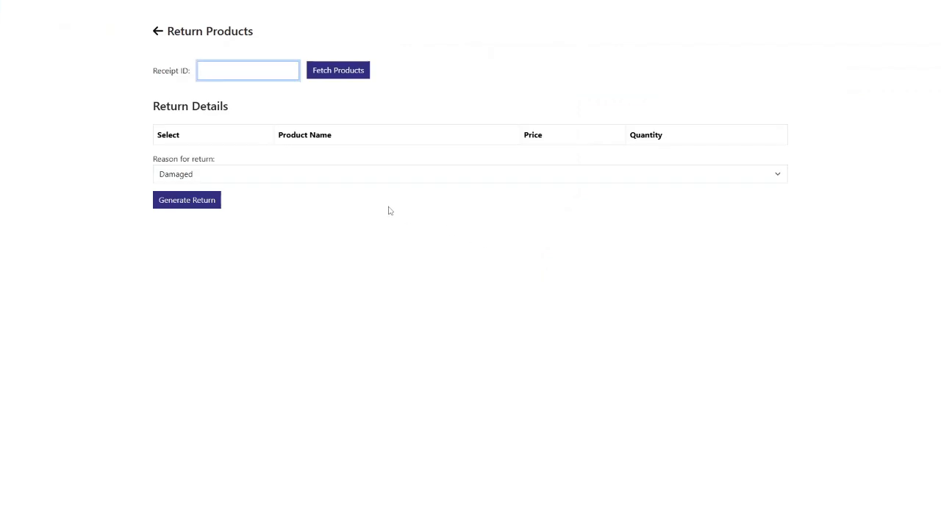
pyautogui.rightClick(213, 71)
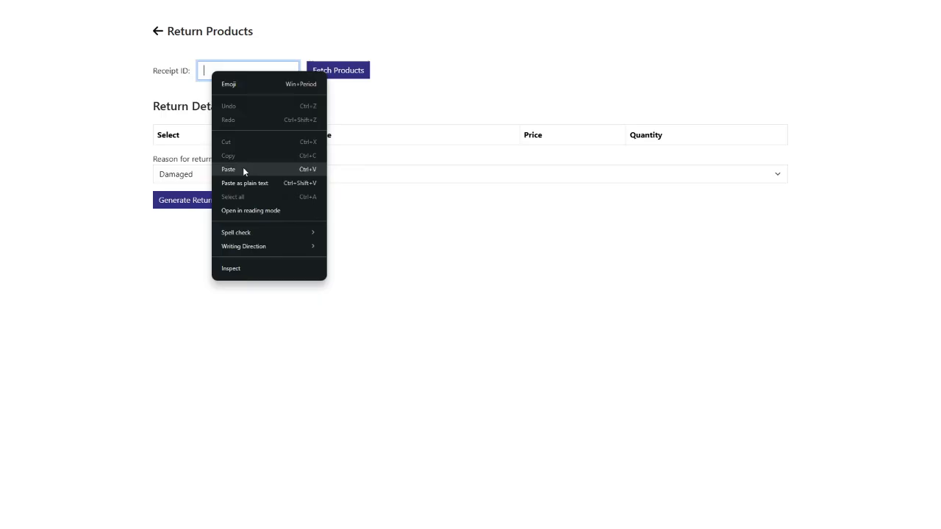
pyautogui.click(243, 170)
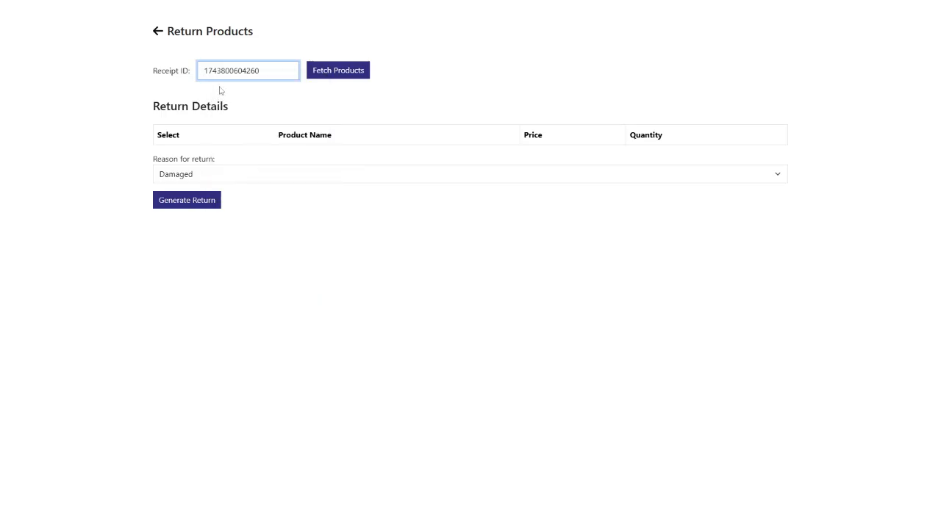
pyautogui.click(350, 80)
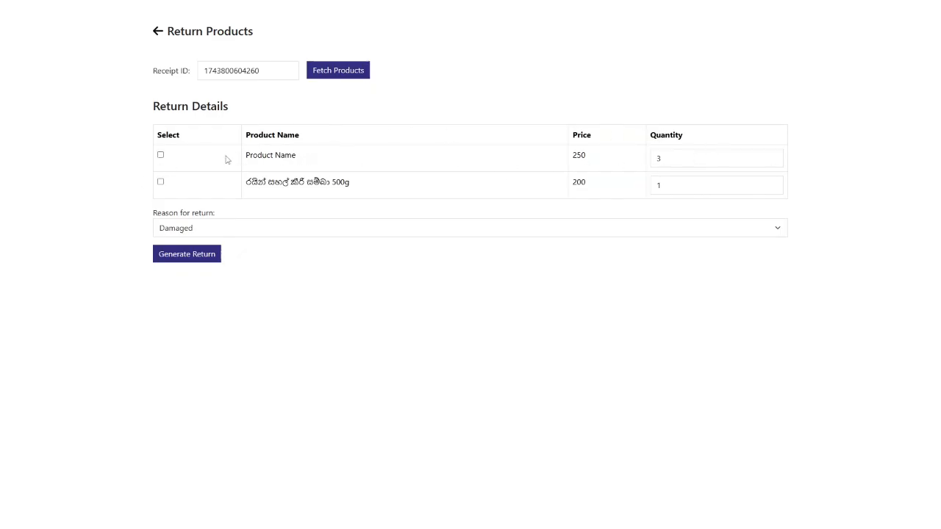
# - Tick Product Name for return and set its return quantity to 1
pyautogui.click(160, 155)
pyautogui.click(684, 160)
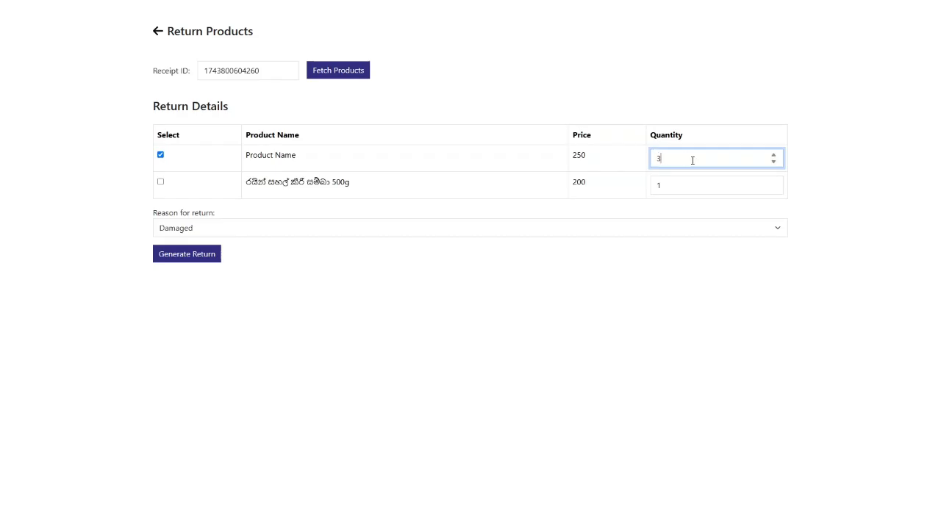
pyautogui.click(774, 159)
pyautogui.write('4')
pyautogui.click(714, 140)
pyautogui.moveTo(680, 155); pyautogui.dragTo(618, 154)
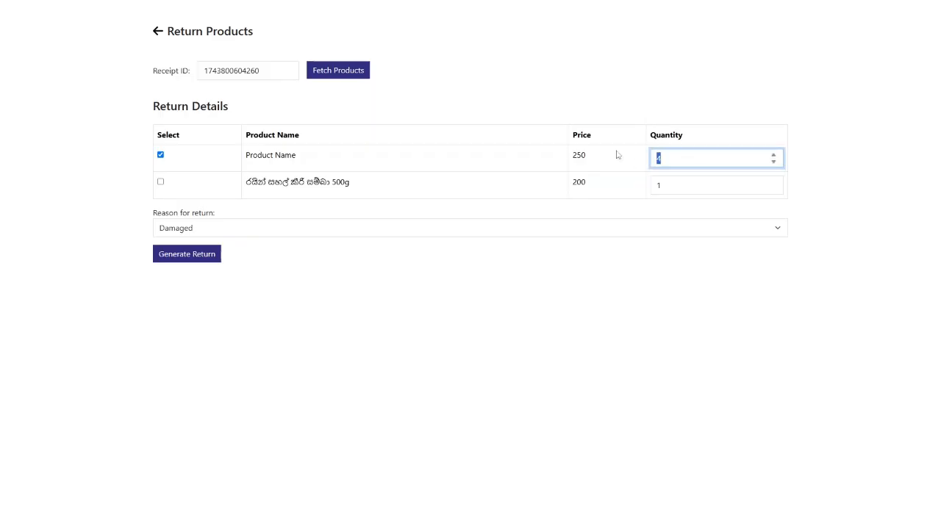
pyautogui.click(774, 161)
pyautogui.click(745, 110)
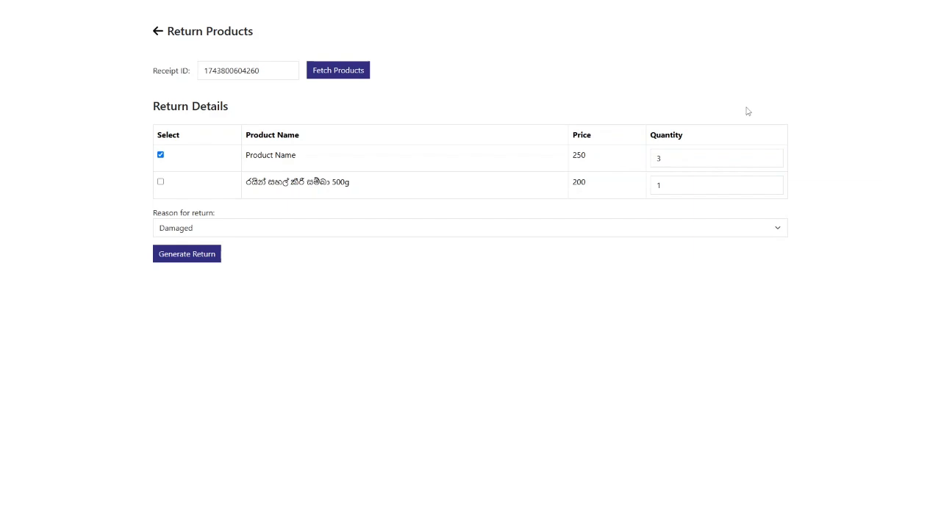
pyautogui.click(774, 157)
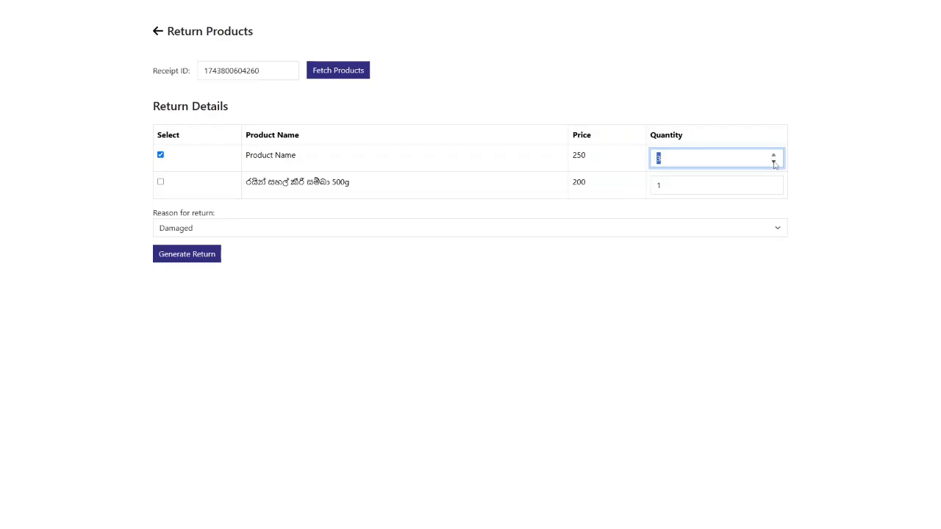
pyautogui.write('1')
pyautogui.click(750, 130)
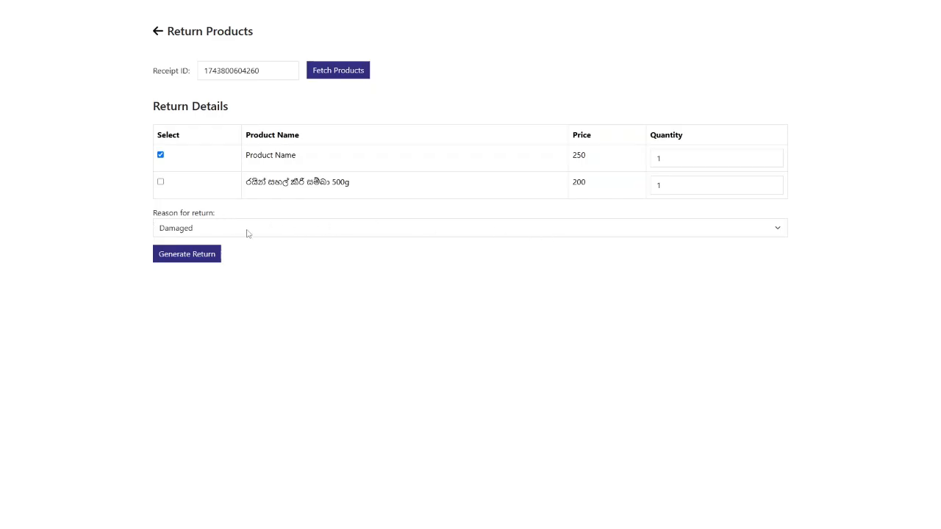
# - Keep Damaged as the reason for return
pyautogui.click(177, 229)
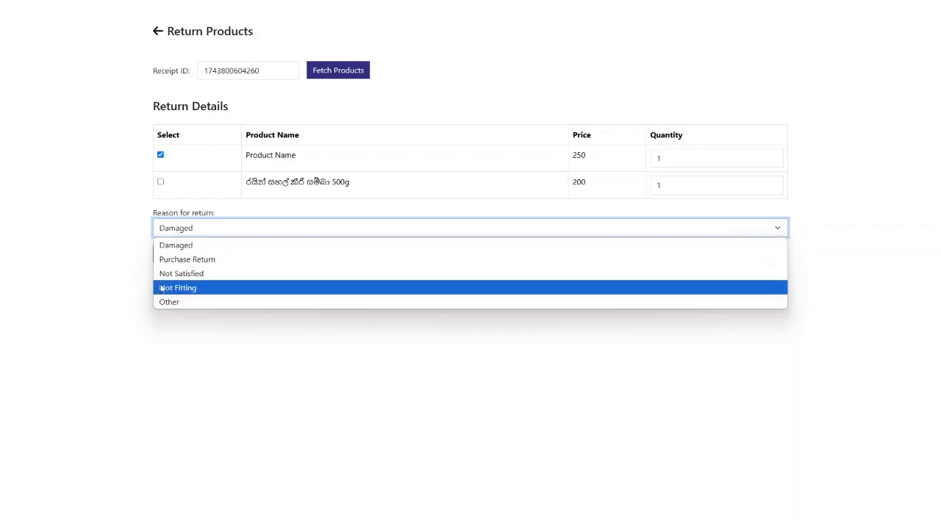
pyautogui.click(133, 220)
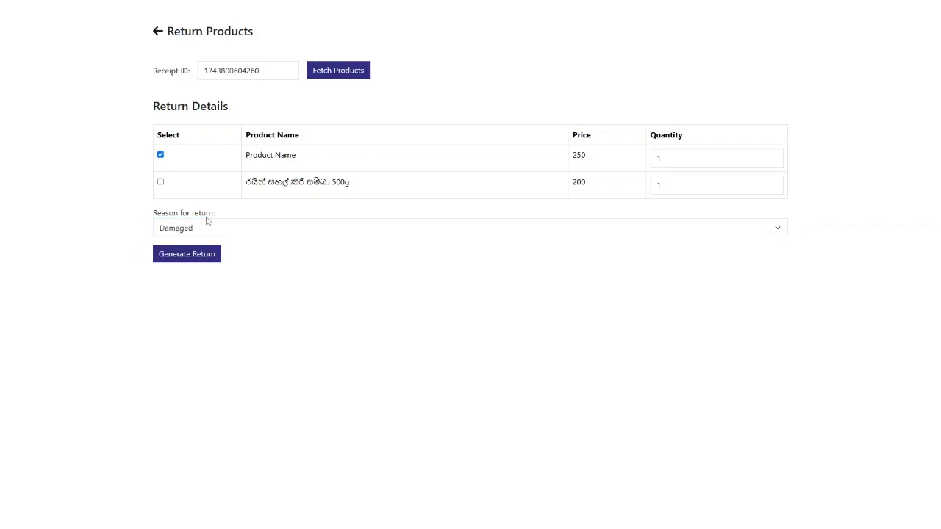
pyautogui.click(184, 233)
pyautogui.click(180, 229)
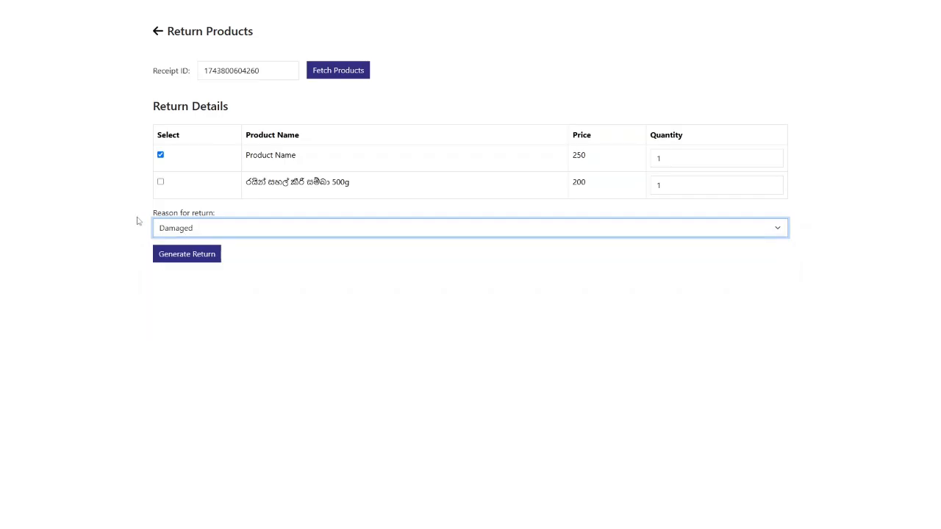
# - Generate the return, copy the new return ID from the alert, and dismiss it
pyautogui.click(190, 256)
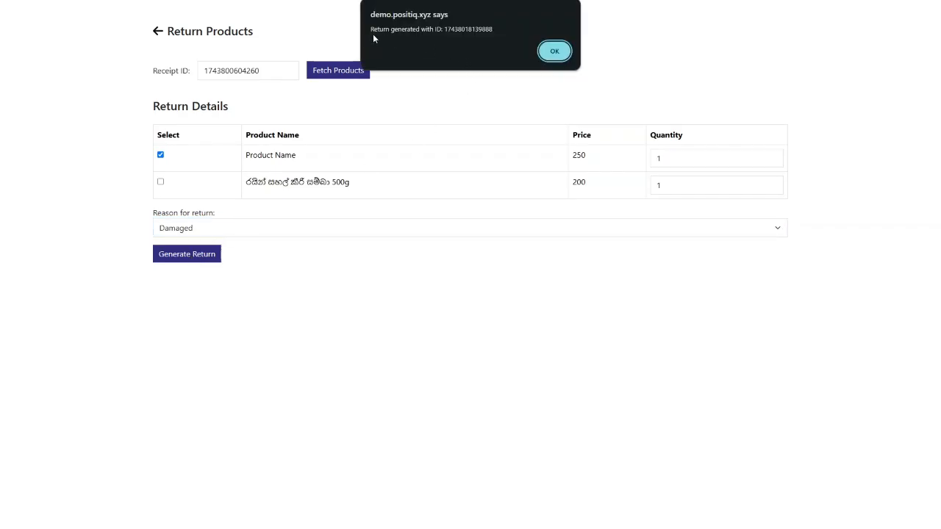
pyautogui.doubleClick(478, 29)
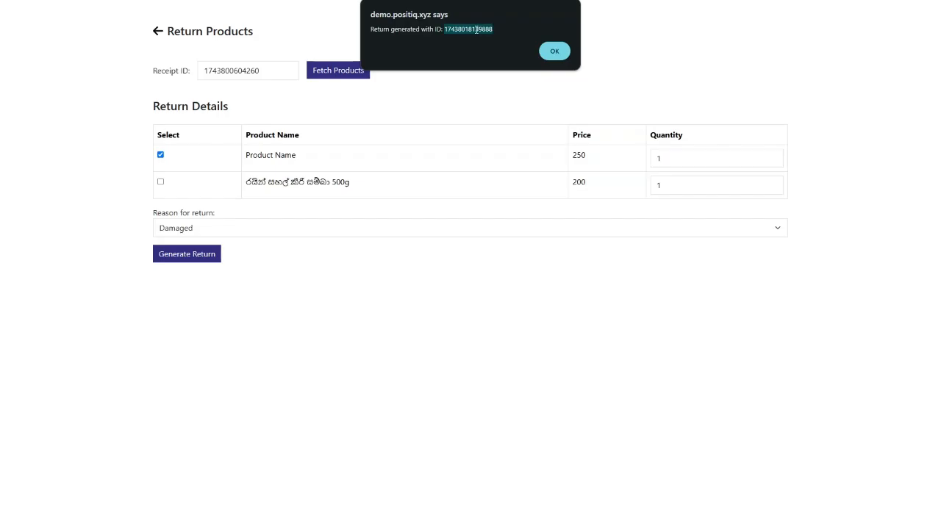
pyautogui.rightClick(477, 30)
pyautogui.click(487, 42)
pyautogui.click(479, 29)
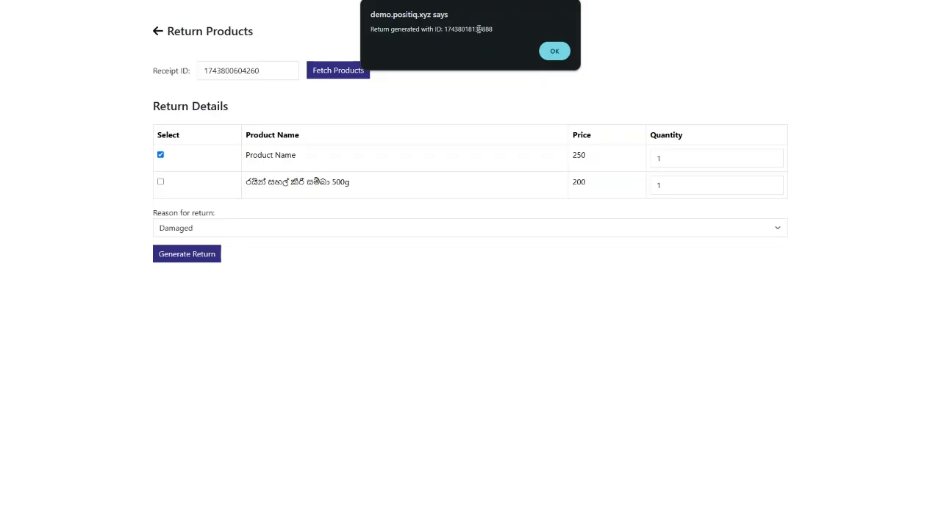
pyautogui.click(555, 52)
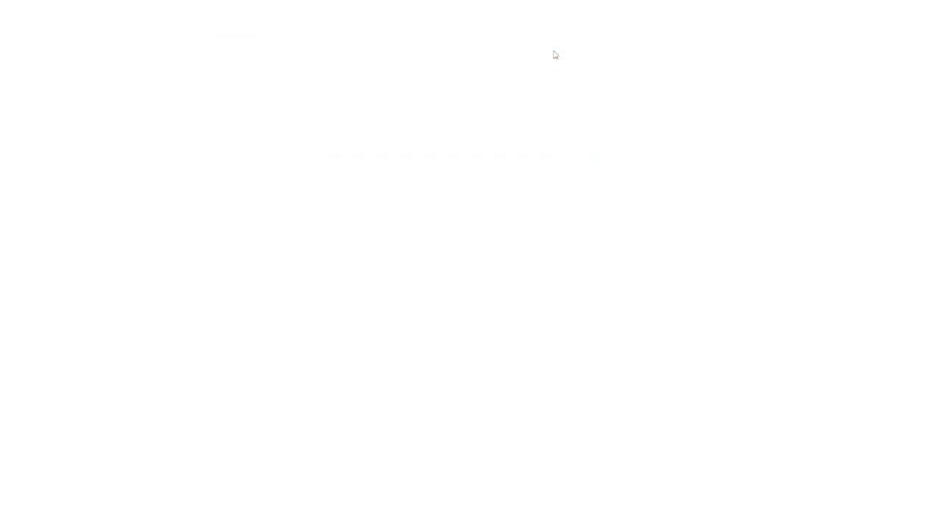
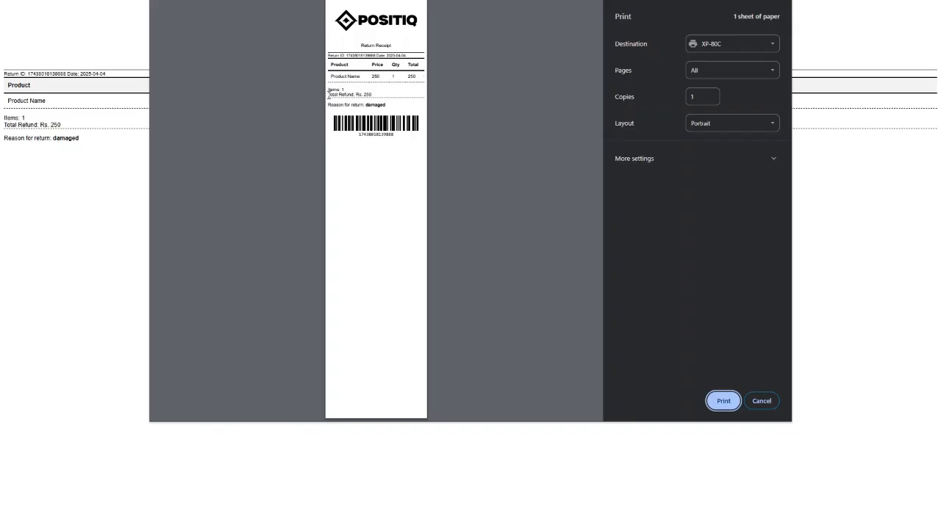
# - Review the Rs. 250 refund total on the return receipt and cancel printing
pyautogui.moveTo(330, 94); pyautogui.dragTo(401, 108)
pyautogui.click(402, 108)
pyautogui.click(763, 403)
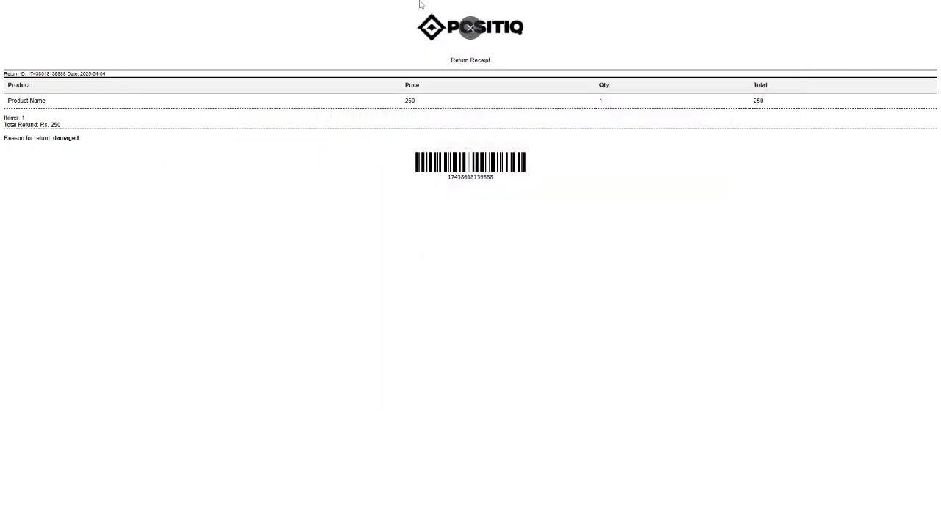
# - Switch back to the Return Products page and make the browser fullscreen
pyautogui.click(471, 27)
pyautogui.click(88, 10)
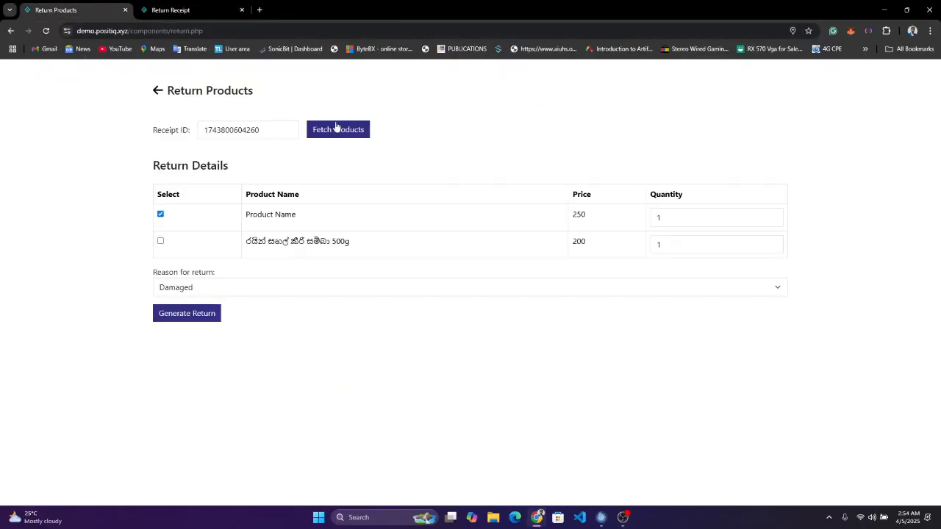
pyautogui.press('F11')
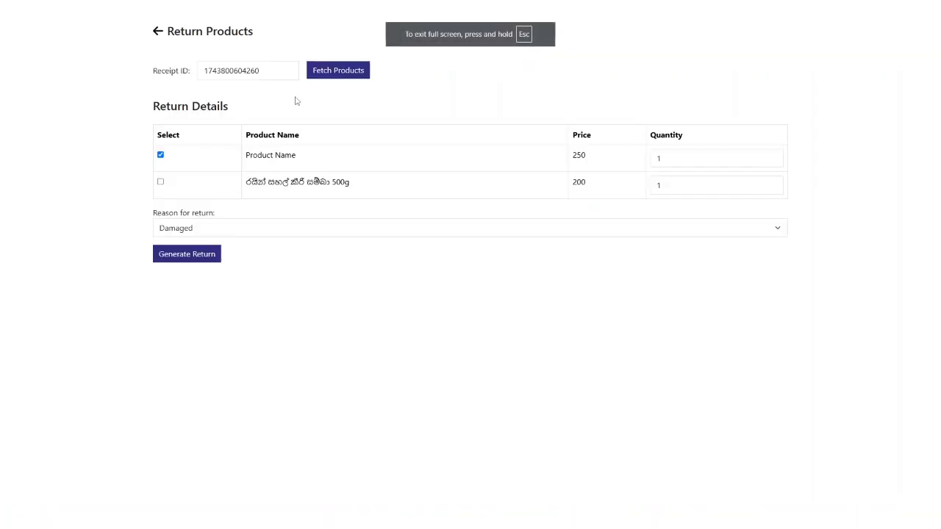
# - Add Product Name and 1kg of the second product to the cart, then start the Rs. 510.00 payment
pyautogui.click(157, 33)
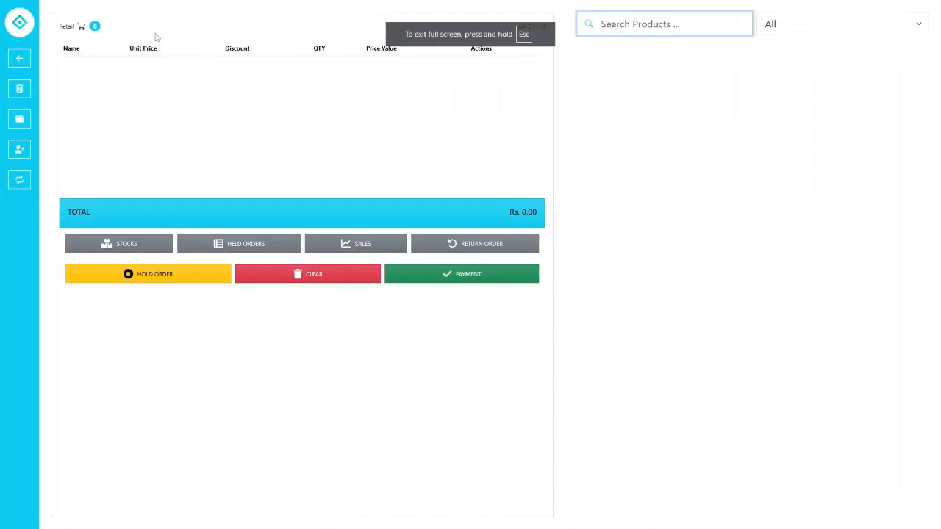
pyautogui.click(613, 82)
pyautogui.click(577, 166)
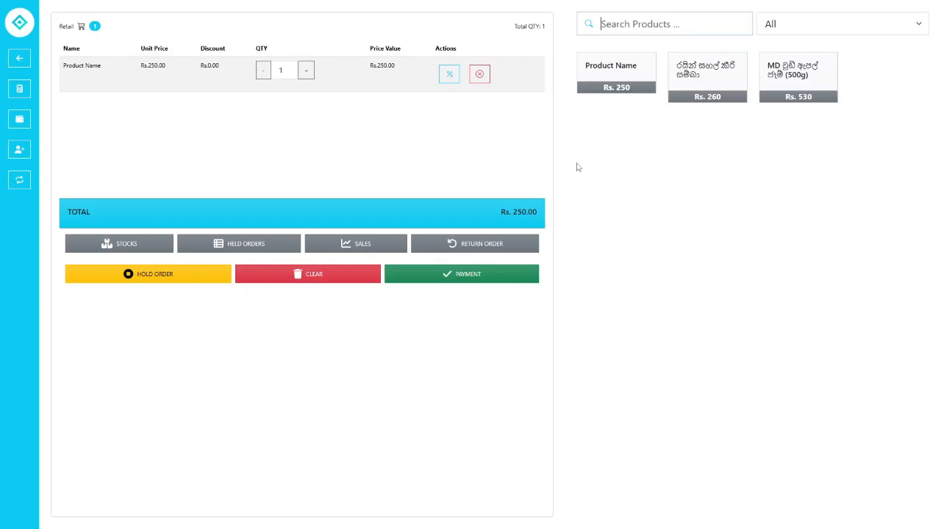
pyautogui.click(714, 74)
pyautogui.click(394, 191)
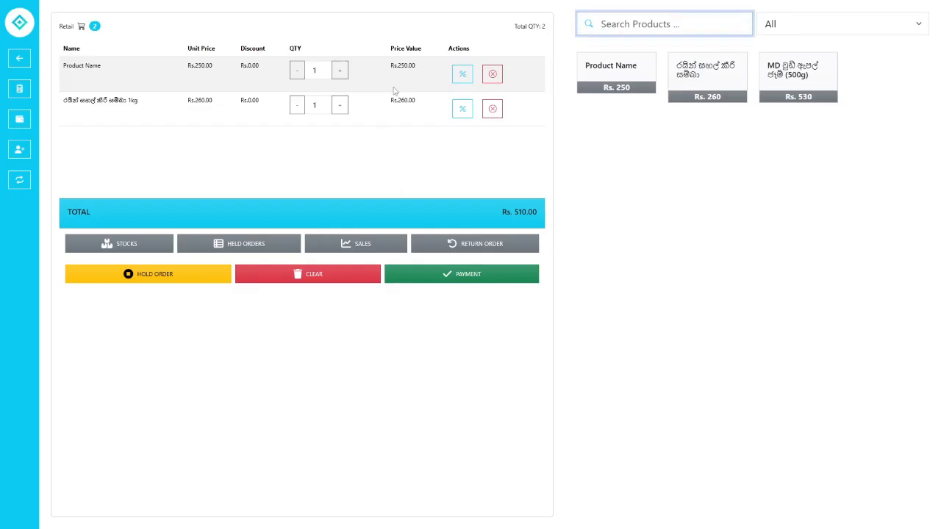
pyautogui.press('Return')
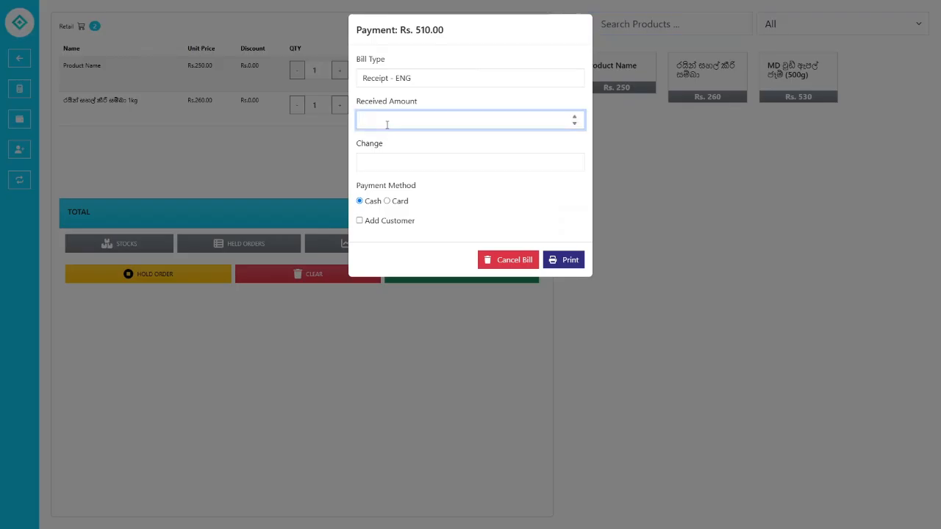
# - Set the bill type to Return and paste the earlier return receipt ID
pyautogui.click(383, 81)
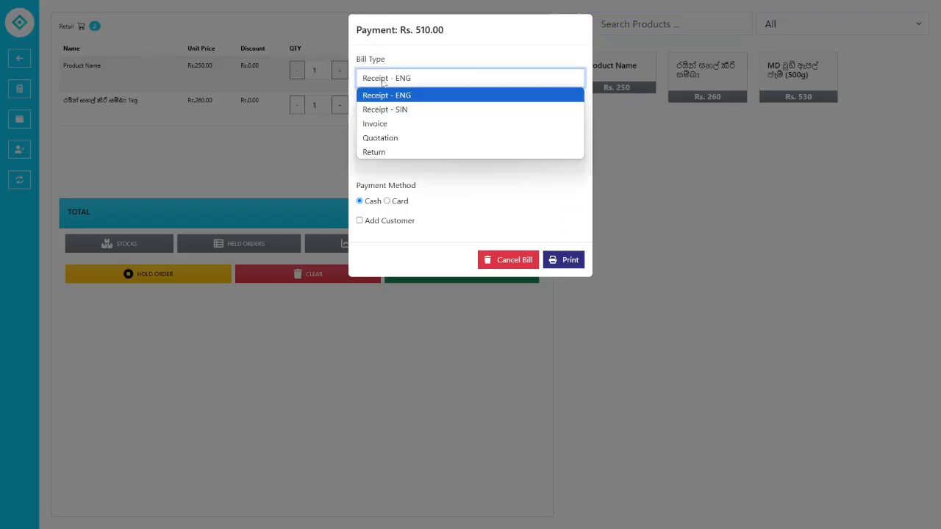
pyautogui.click(383, 152)
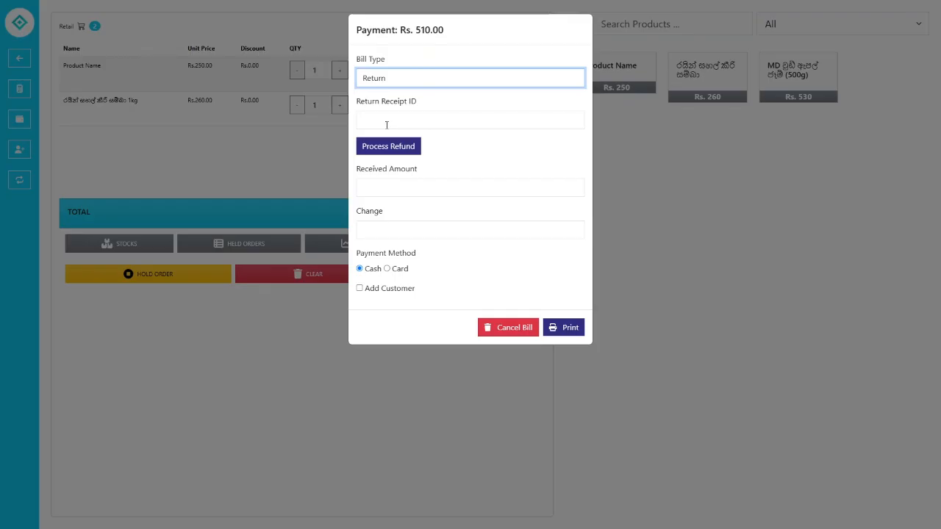
pyautogui.click(386, 125)
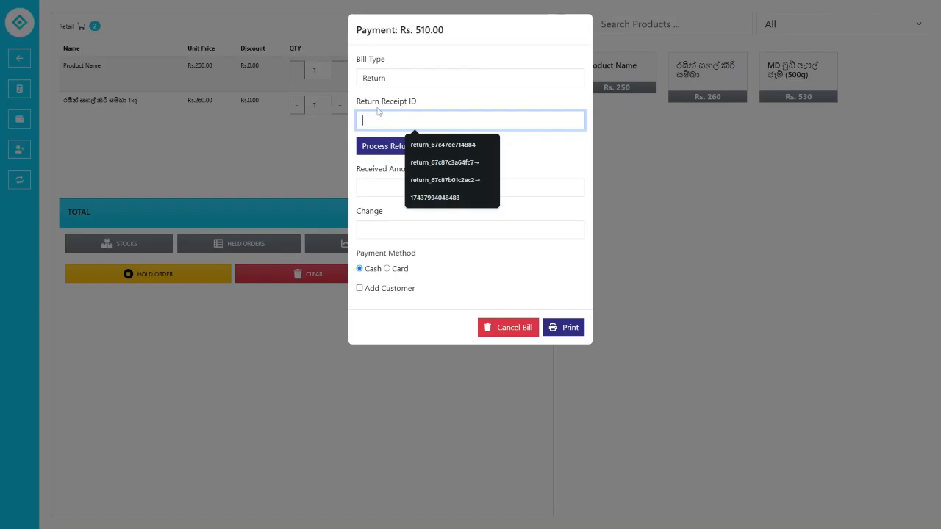
pyautogui.click(379, 111)
pyautogui.click(435, 117)
pyautogui.hotkey('ctrl', 'v')
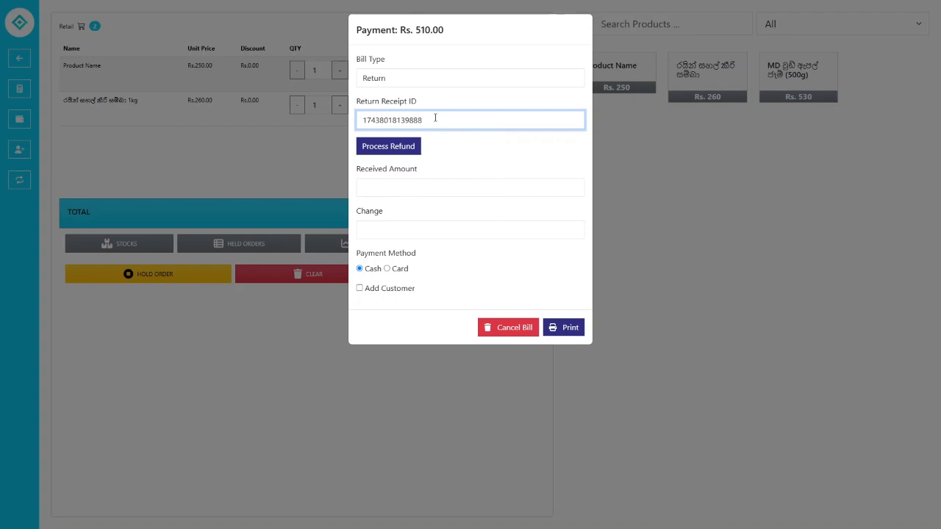
# - Process the refund against the return receipt, cutting the amount due to Rs. 260.00
pyautogui.click(390, 147)
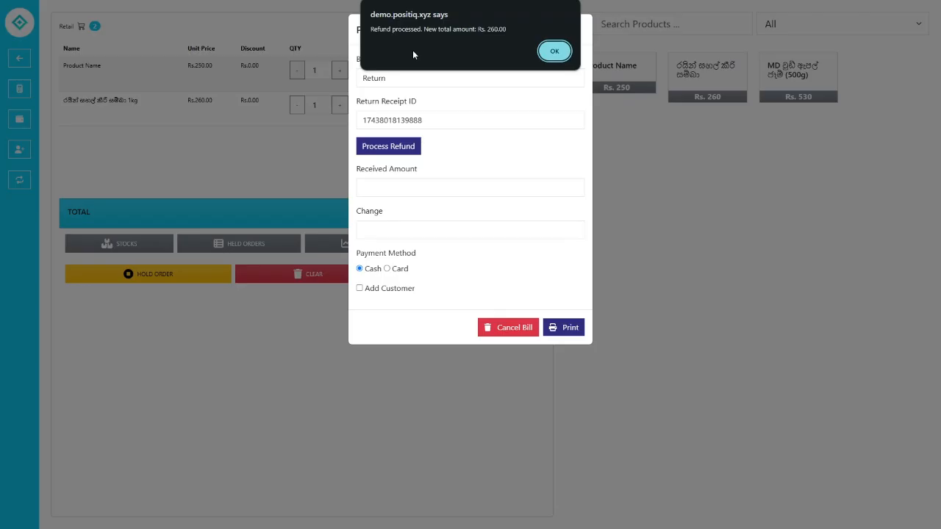
pyautogui.moveTo(423, 29); pyautogui.dragTo(510, 28)
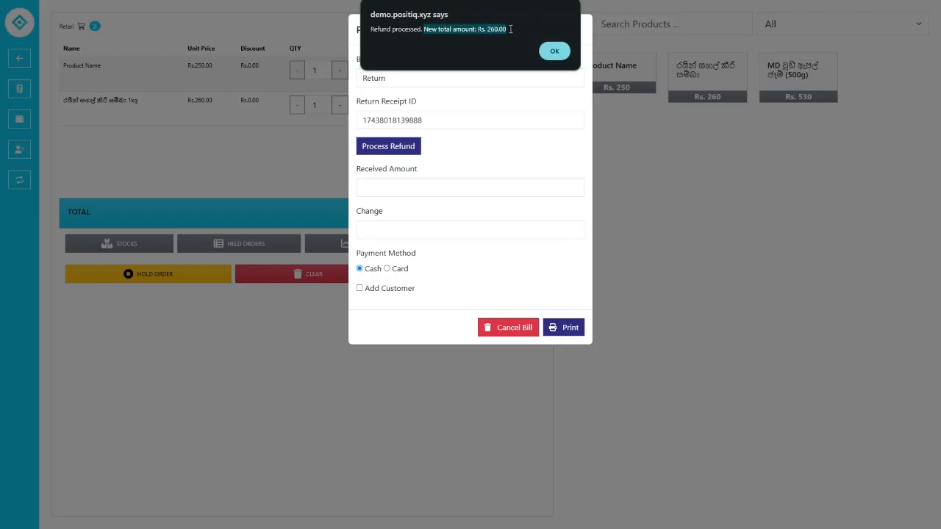
pyautogui.click(511, 29)
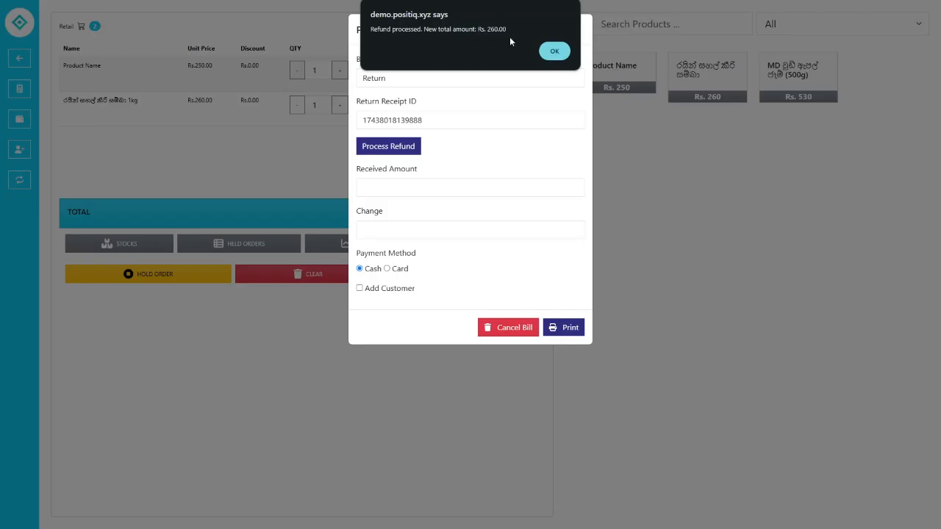
pyautogui.click(553, 51)
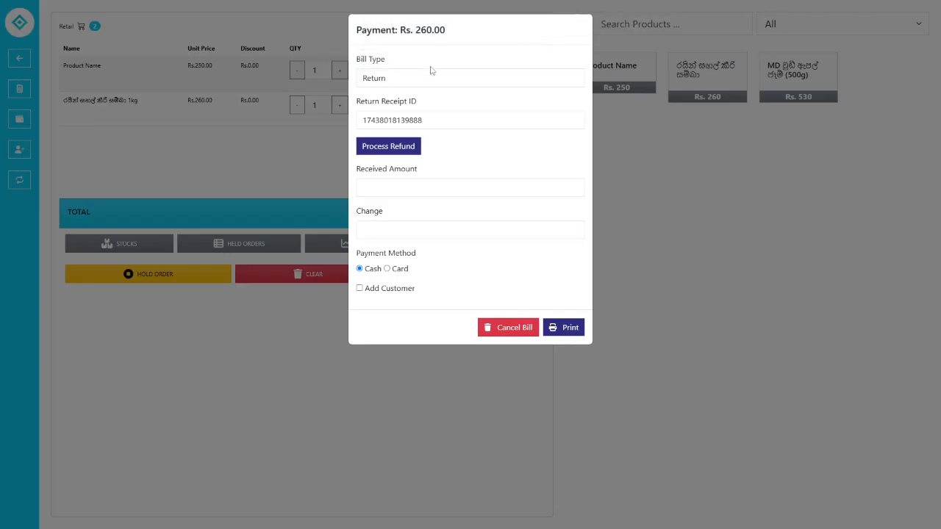
# - Enter 300 as the received amount and print the bill receipt
pyautogui.click(421, 184)
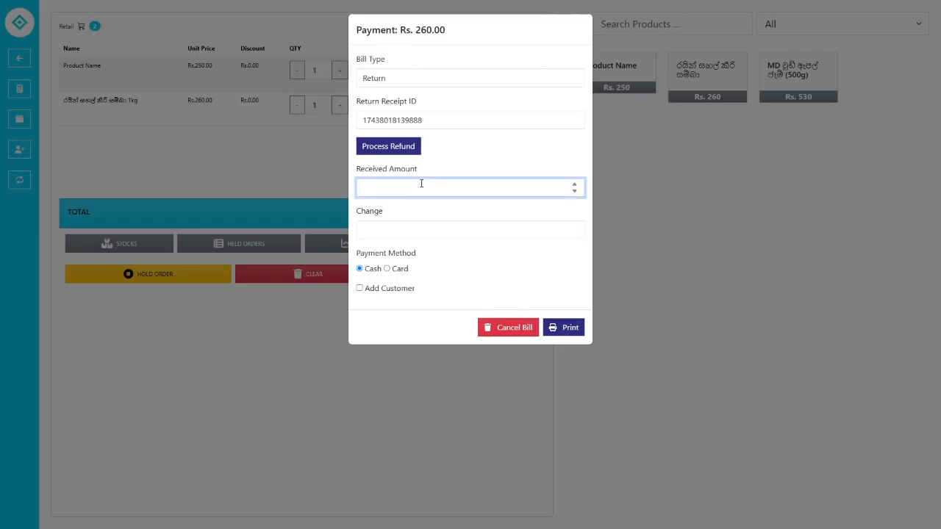
pyautogui.write('300')
pyautogui.click(567, 333)
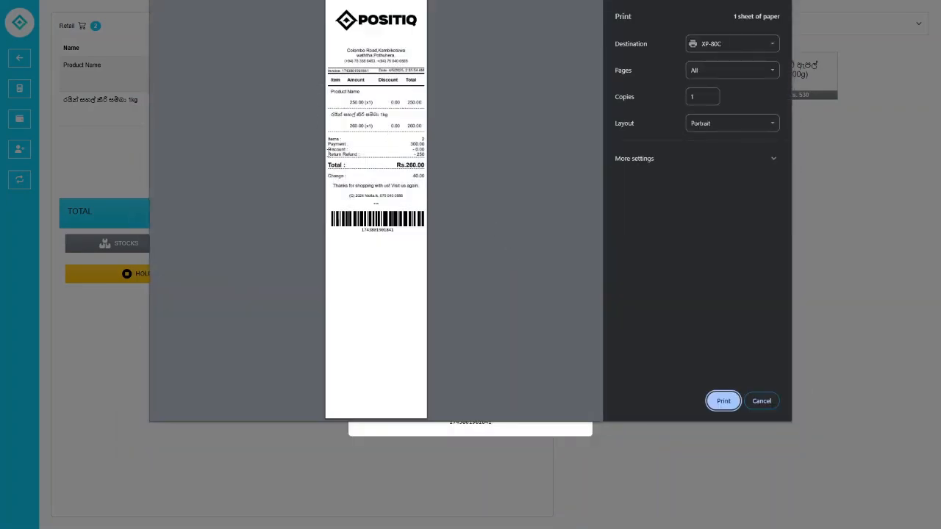
# - Review the Return Refund line on the receipt preview, then cancel printing
pyautogui.moveTo(328, 153); pyautogui.dragTo(425, 153)
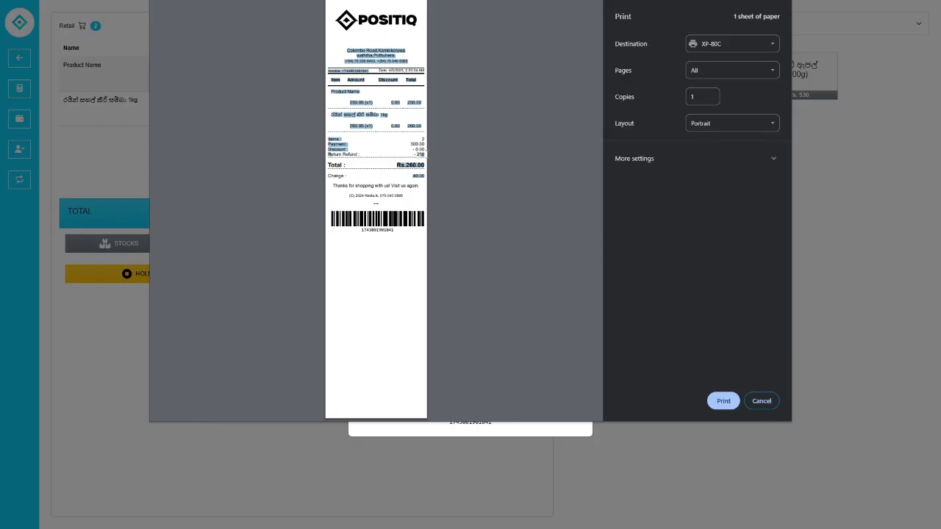
pyautogui.click(333, 150)
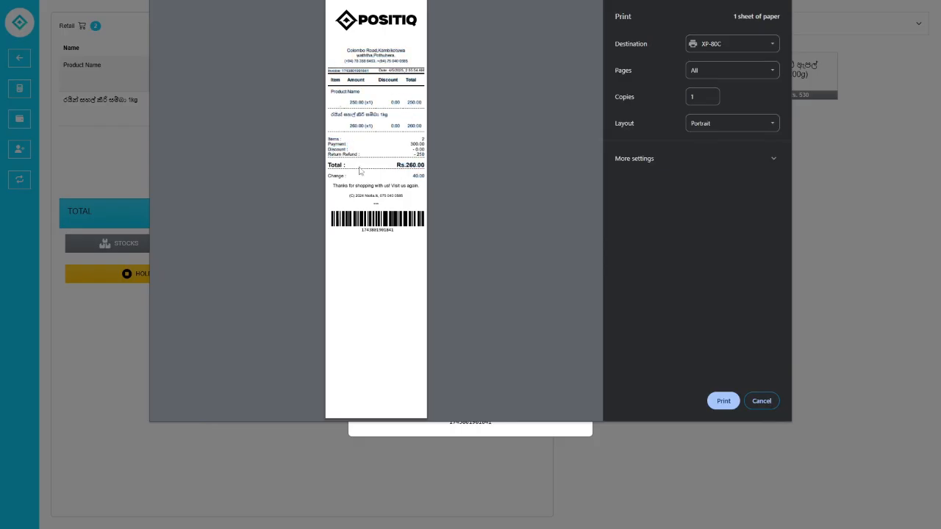
pyautogui.moveTo(330, 155); pyautogui.dragTo(419, 154)
pyautogui.click(420, 155)
pyautogui.click(762, 401)
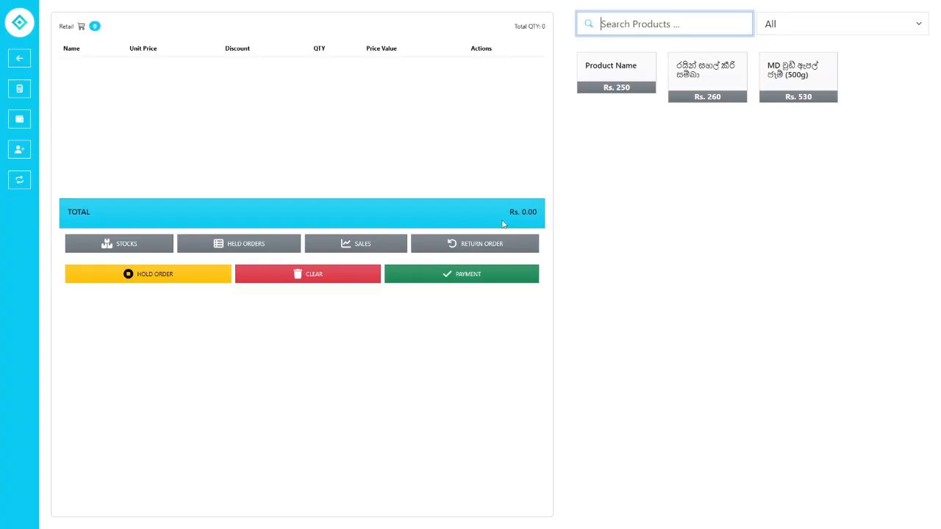
pyautogui.click(626, 79)
pyautogui.click(571, 170)
pyautogui.click(700, 85)
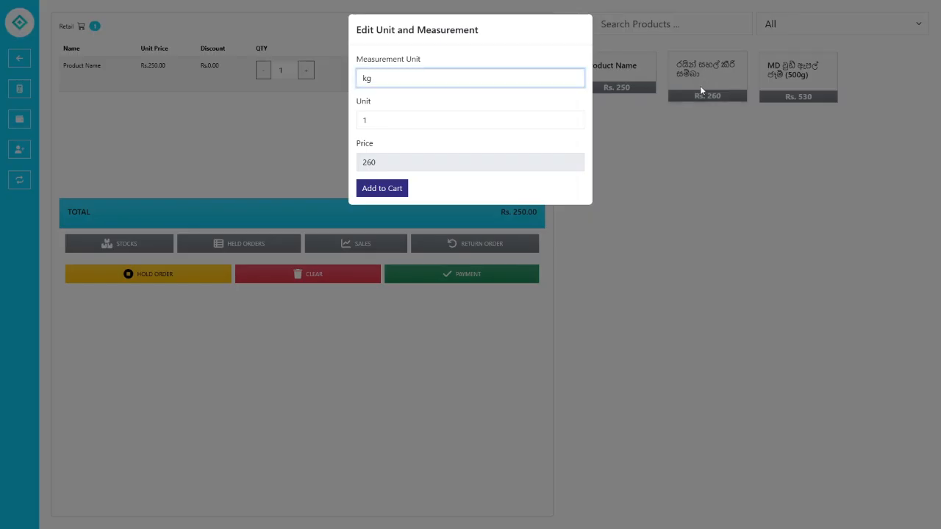
pyautogui.click(401, 189)
pyautogui.click(784, 99)
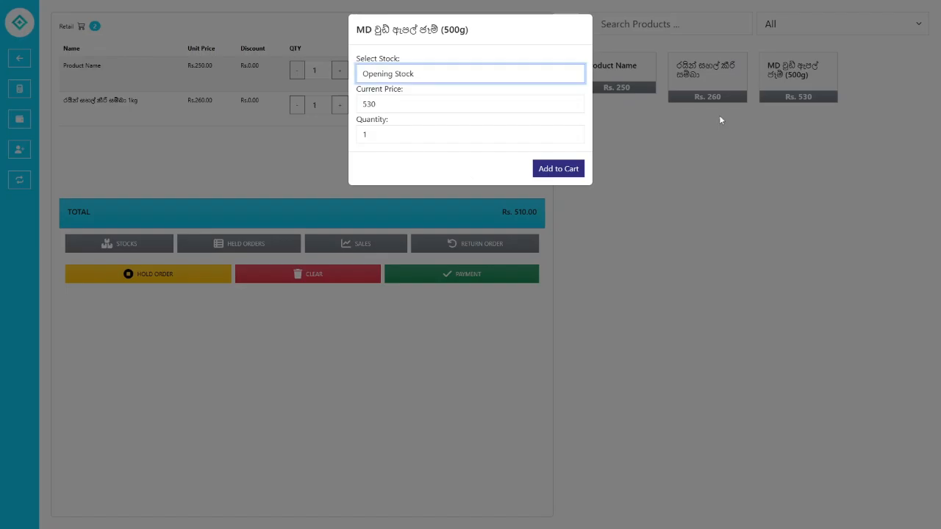
pyautogui.click(554, 174)
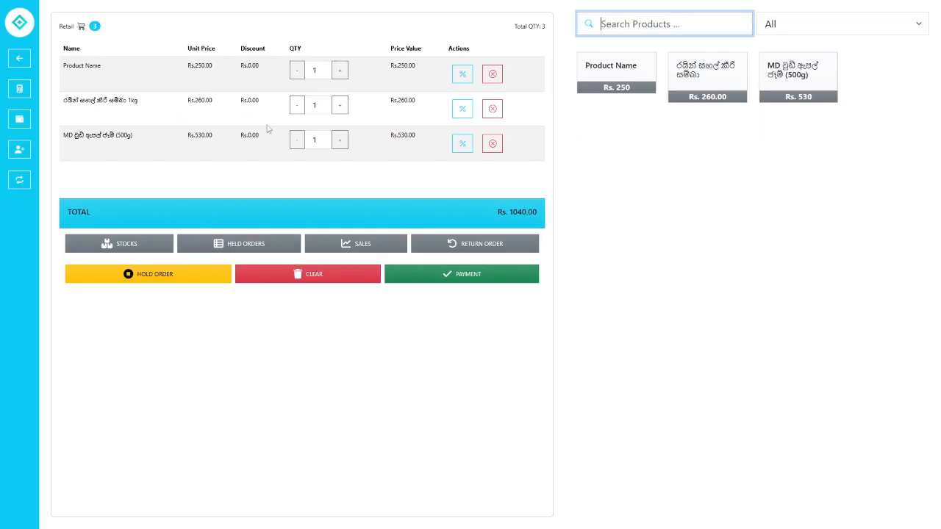
pyautogui.click(324, 276)
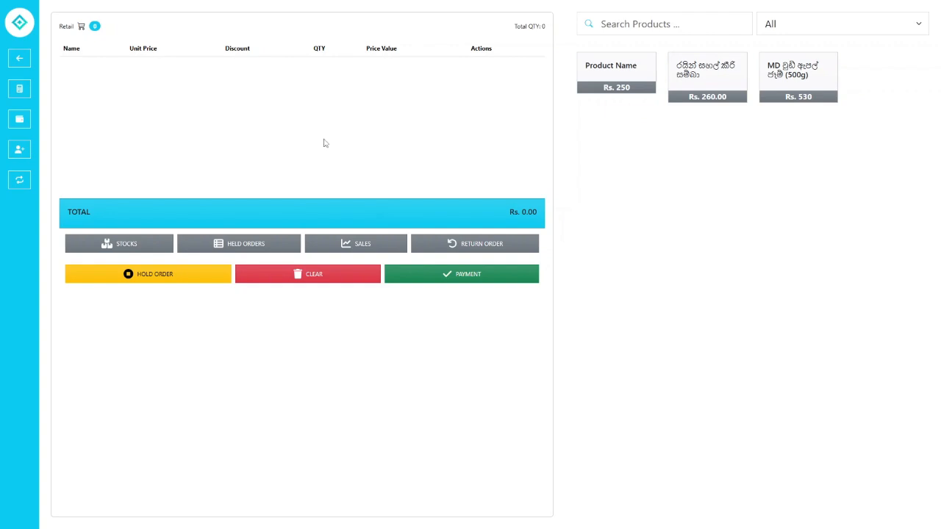
# - Open Inventory and view Product Name's details: SKU 1, supplier S001, barcode 1116, Rs. 250
pyautogui.click(22, 59)
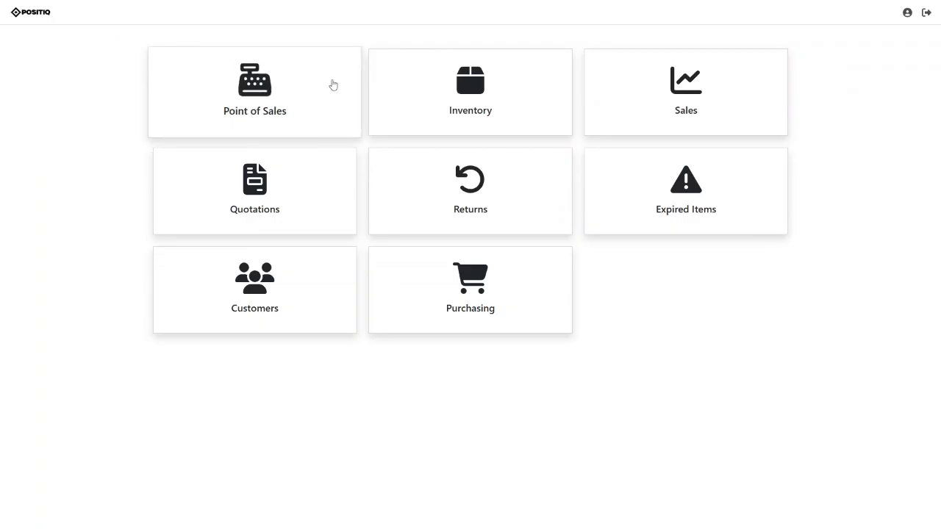
pyautogui.click(477, 117)
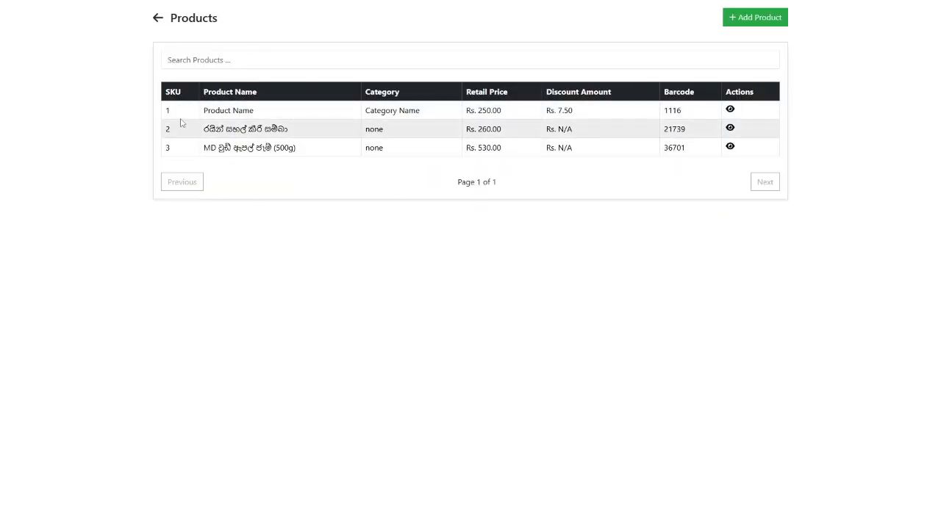
pyautogui.click(731, 109)
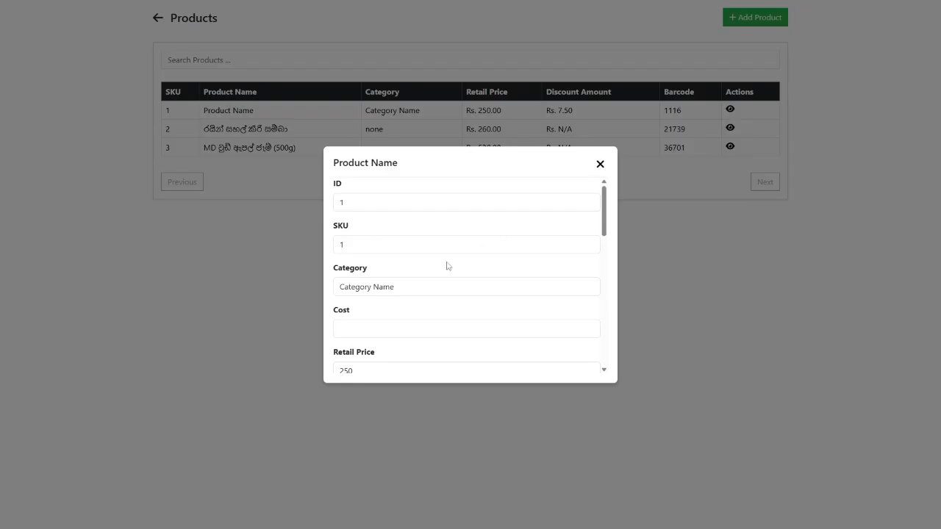
pyautogui.scroll(-3, 446, 266)
pyautogui.scroll(-5, 446, 266)
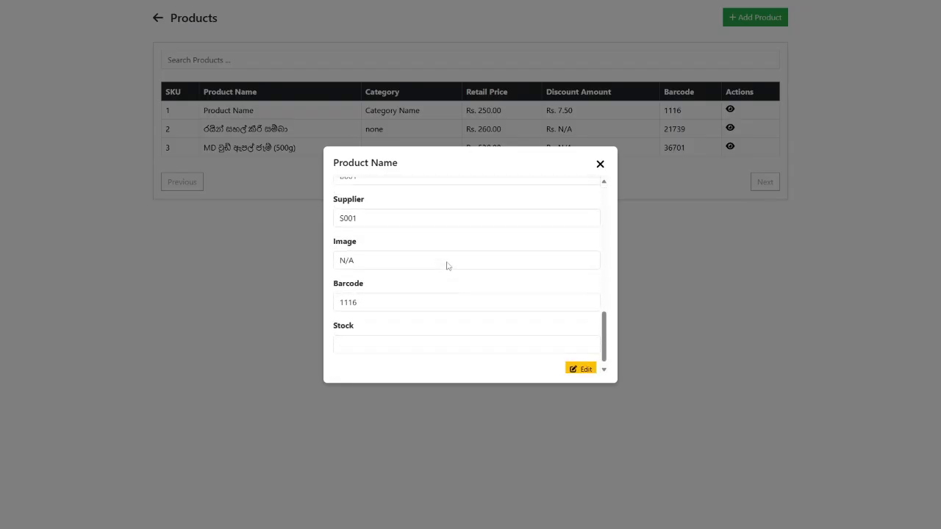
pyautogui.scroll(4, 447, 266)
pyautogui.scroll(5, 446, 266)
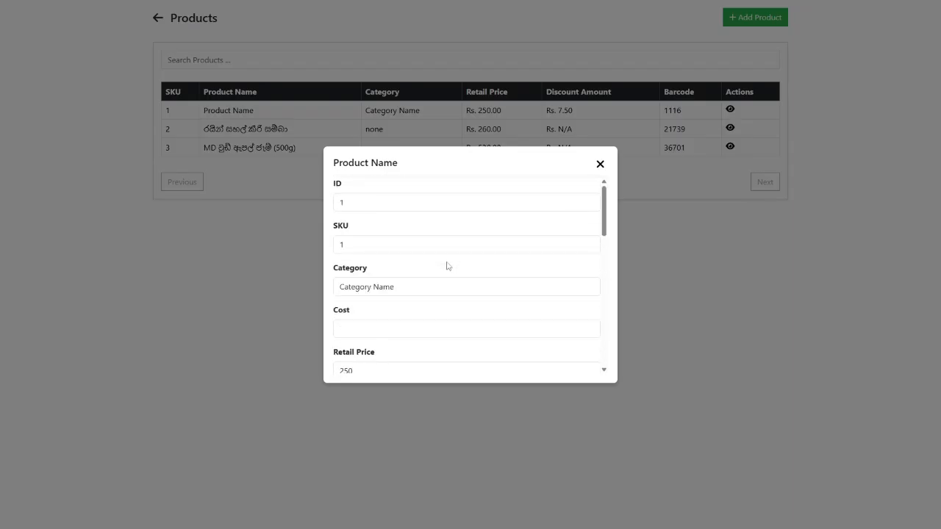
pyautogui.scroll(-2, 471, 194)
pyautogui.scroll(-6, 471, 195)
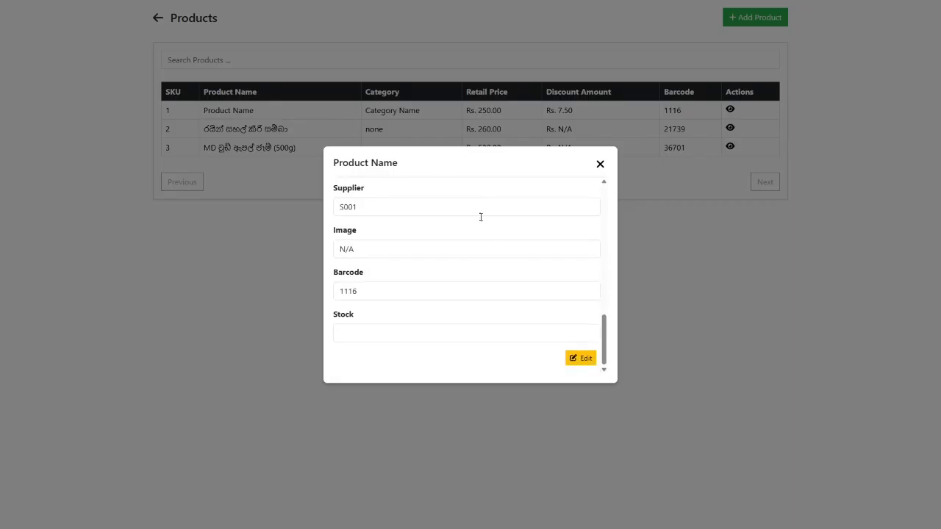
# - Open Product Name for editing, then return to the three-product list
pyautogui.click(580, 360)
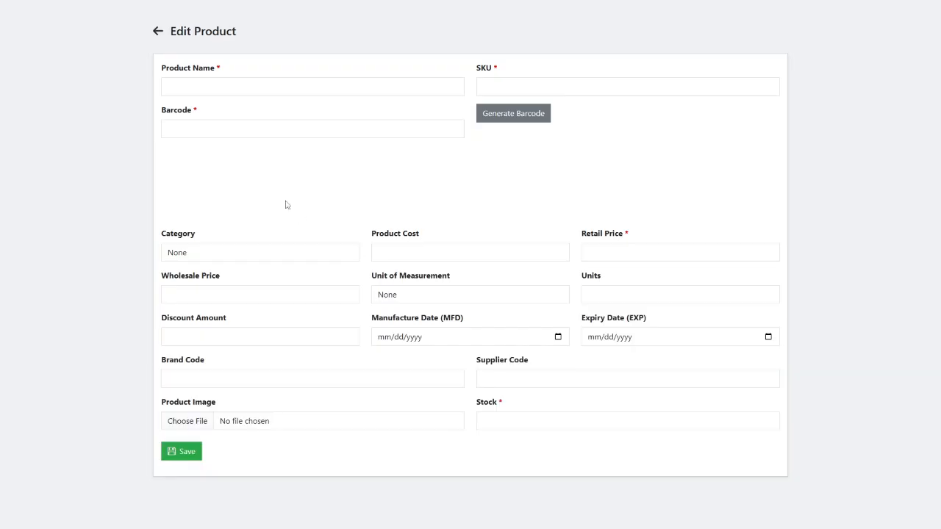
pyautogui.click(157, 33)
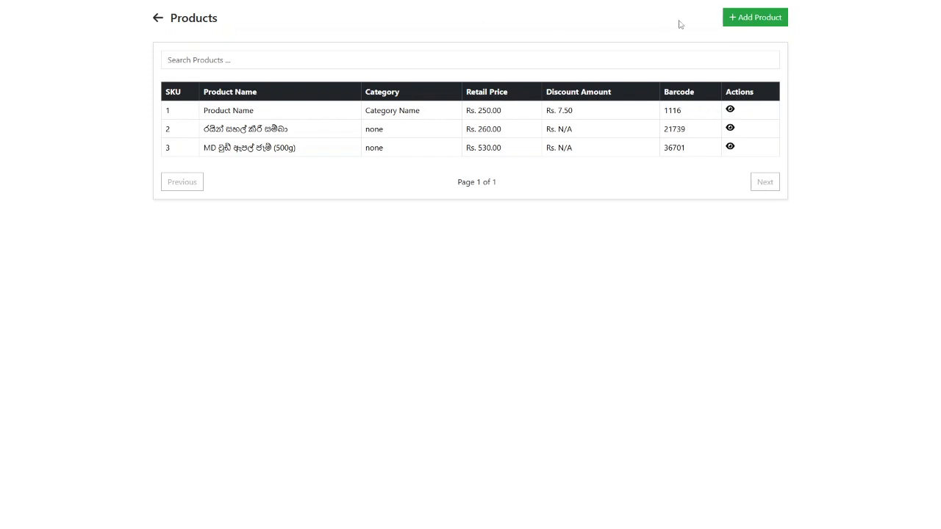
# - Open the new product form and point out its required name, barcode and retail price fields
pyautogui.click(733, 22)
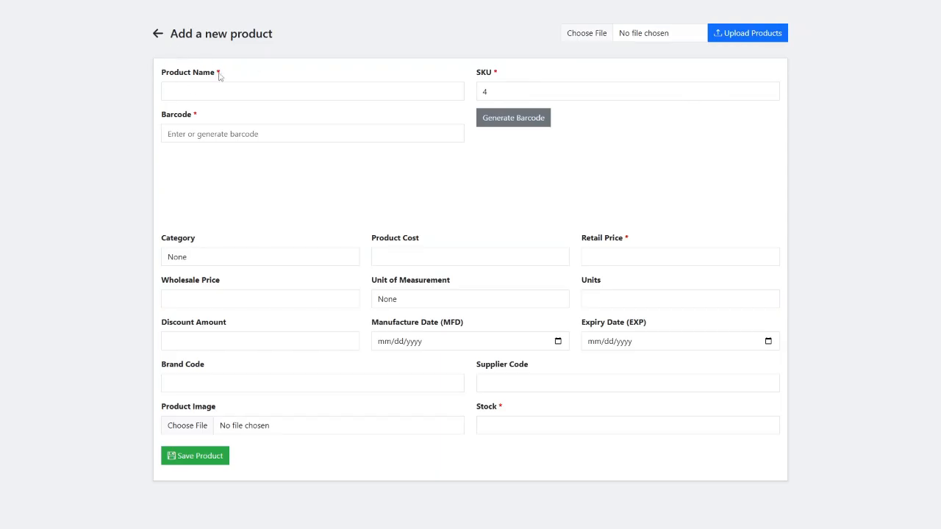
pyautogui.moveTo(220, 73); pyautogui.dragTo(216, 72)
pyautogui.moveTo(204, 116); pyautogui.dragTo(193, 116)
pyautogui.moveTo(630, 240); pyautogui.dragTo(622, 240)
pyautogui.click(535, 207)
# - Set the product name to Milcef 500mg, which gets SKU 4 automatically
pyautogui.click(192, 88)
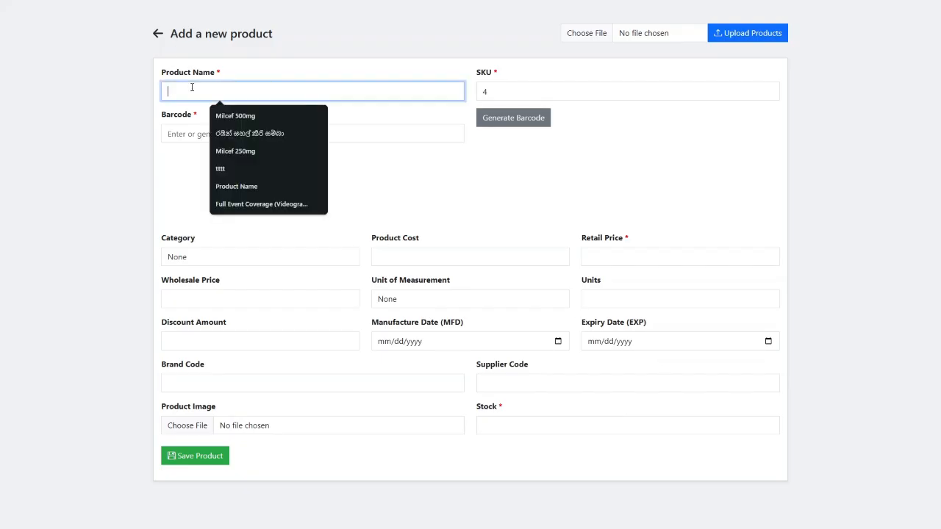
pyautogui.click(220, 115)
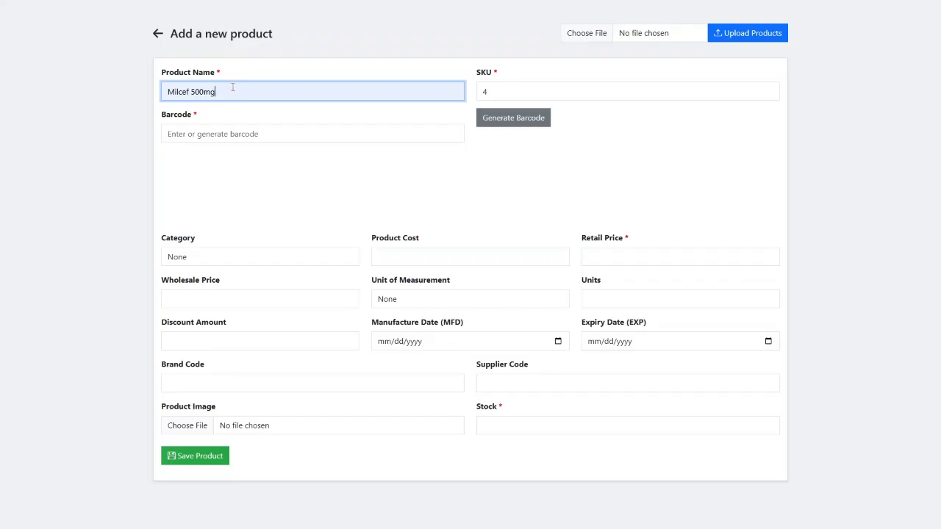
pyautogui.moveTo(232, 87); pyautogui.dragTo(155, 89)
pyautogui.press('BackSpace')
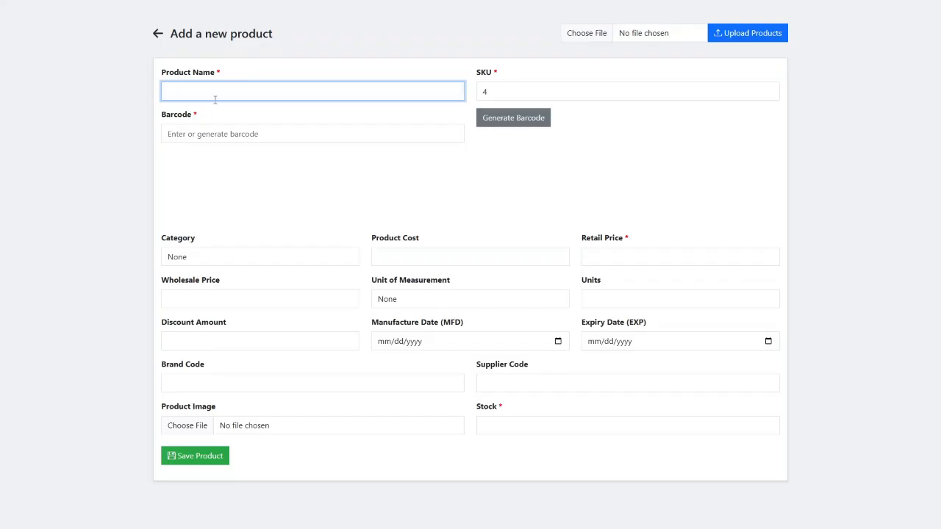
pyautogui.click(213, 96)
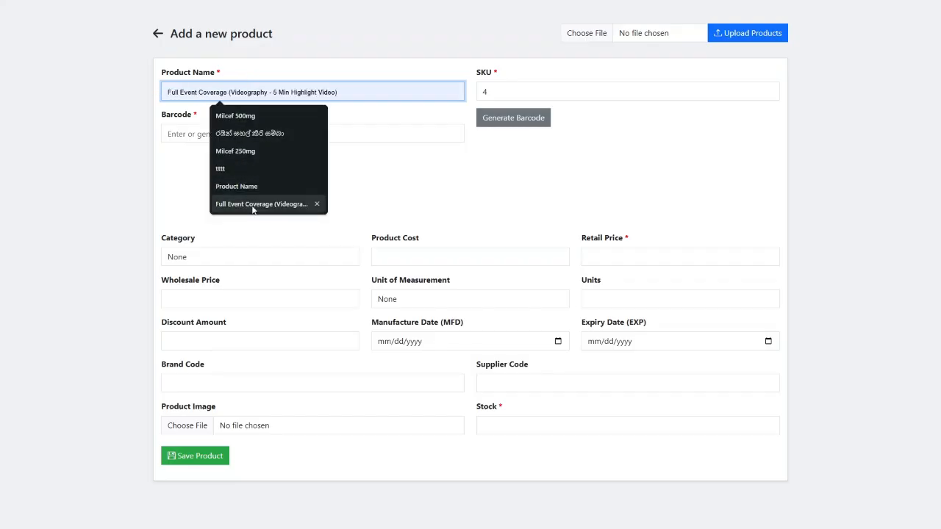
pyautogui.click(245, 115)
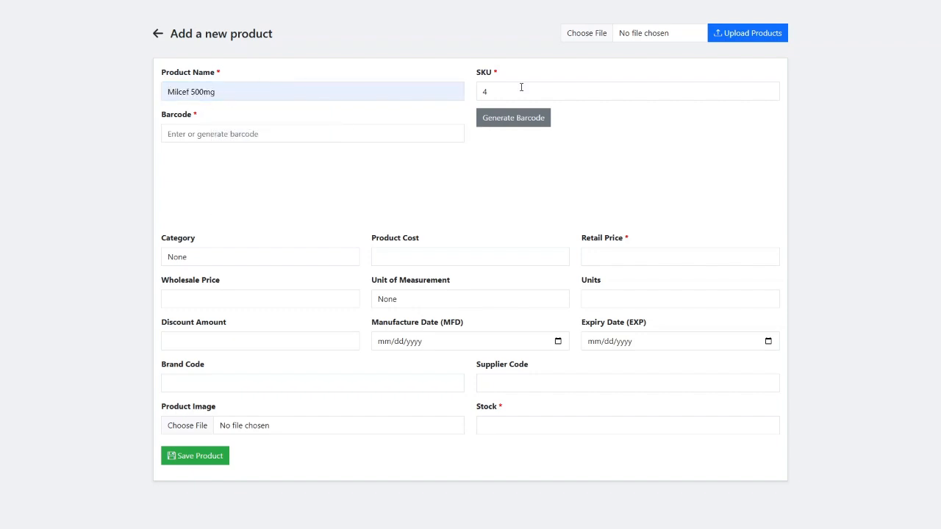
pyautogui.click(496, 89)
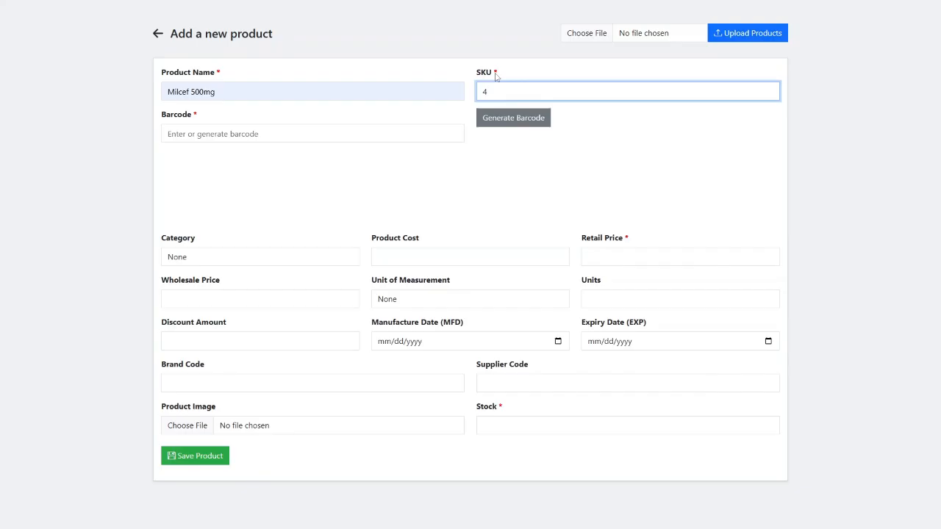
pyautogui.click(503, 167)
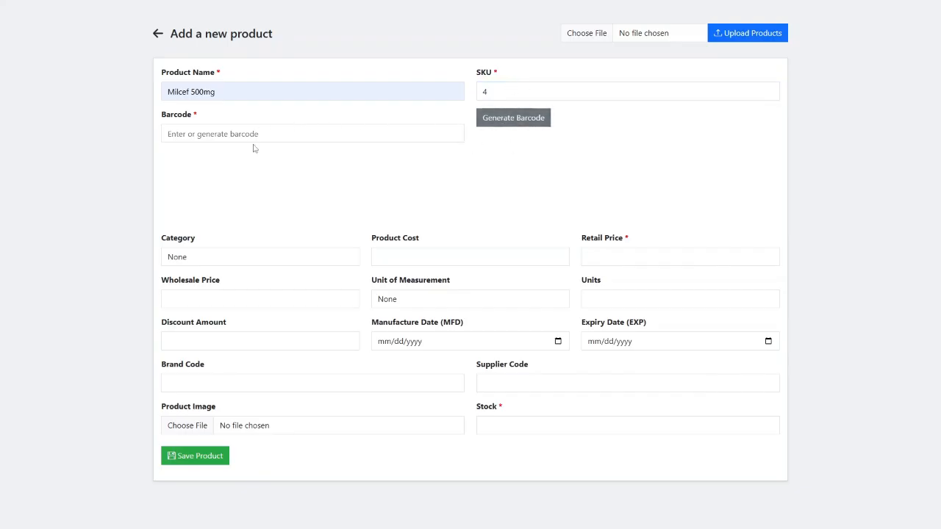
# - Generate the barcode 43209 for the new product
pyautogui.click(274, 138)
pyautogui.click(517, 121)
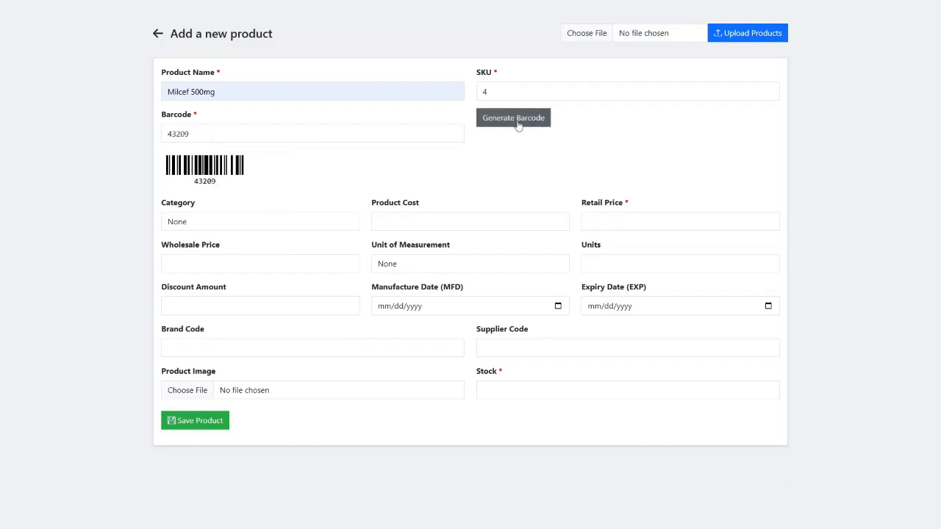
pyautogui.moveTo(274, 134); pyautogui.dragTo(149, 144)
pyautogui.click(349, 150)
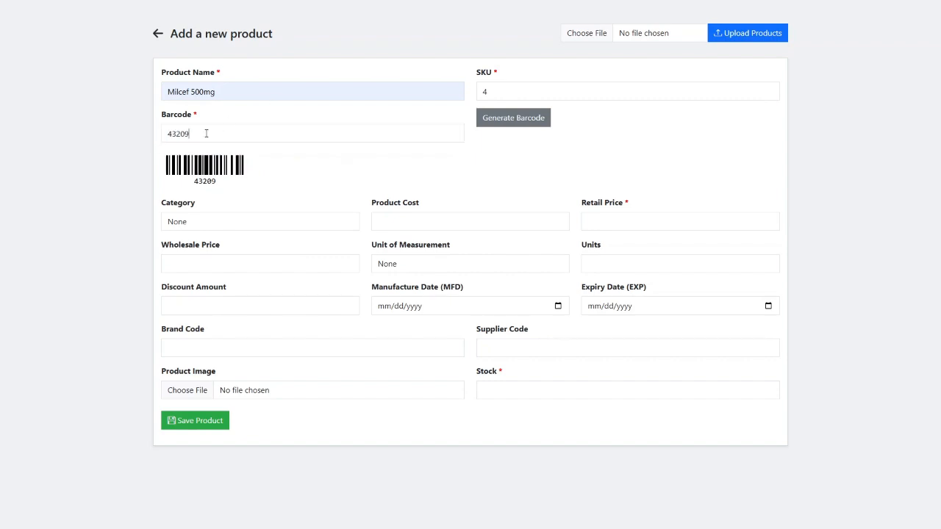
pyautogui.moveTo(205, 133); pyautogui.dragTo(123, 135)
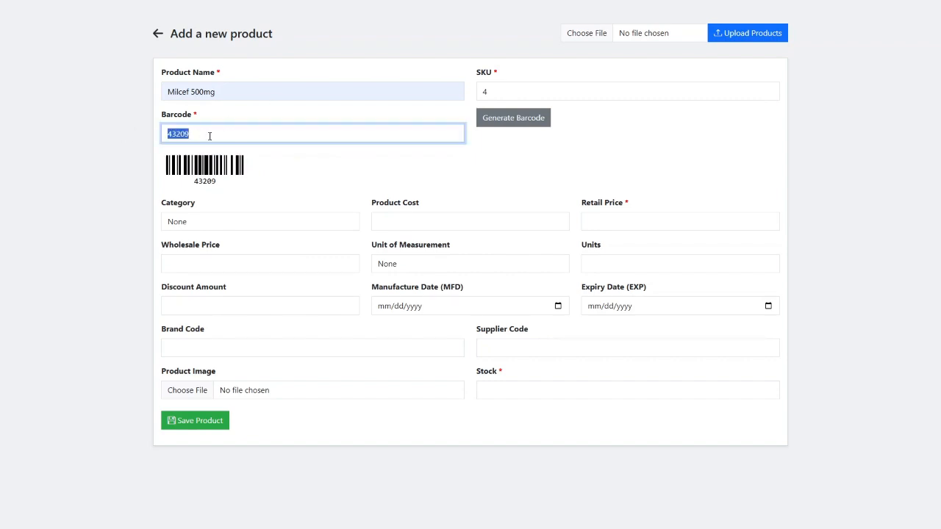
pyautogui.click(356, 154)
pyautogui.click(180, 222)
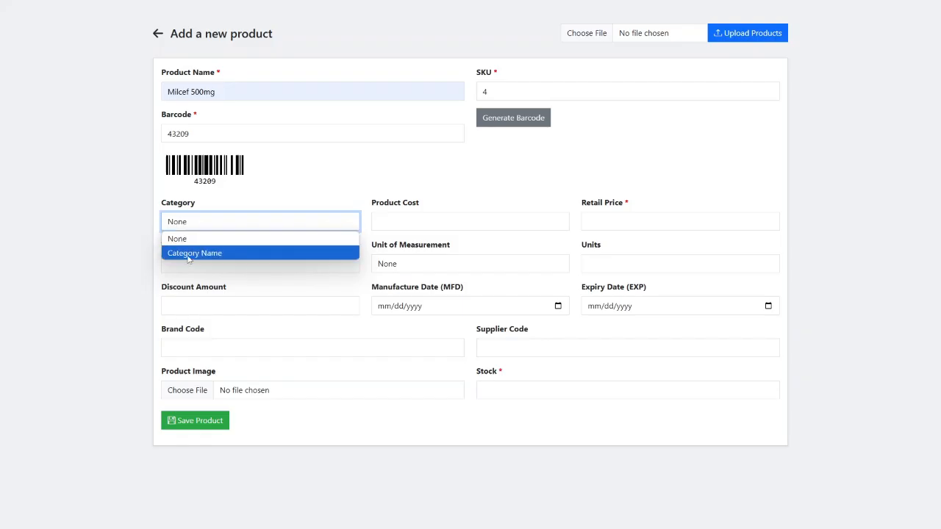
# - Choose Category Name and enter cost 200, retail price 280 and wholesale price 240
pyautogui.click(187, 256)
pyautogui.click(391, 221)
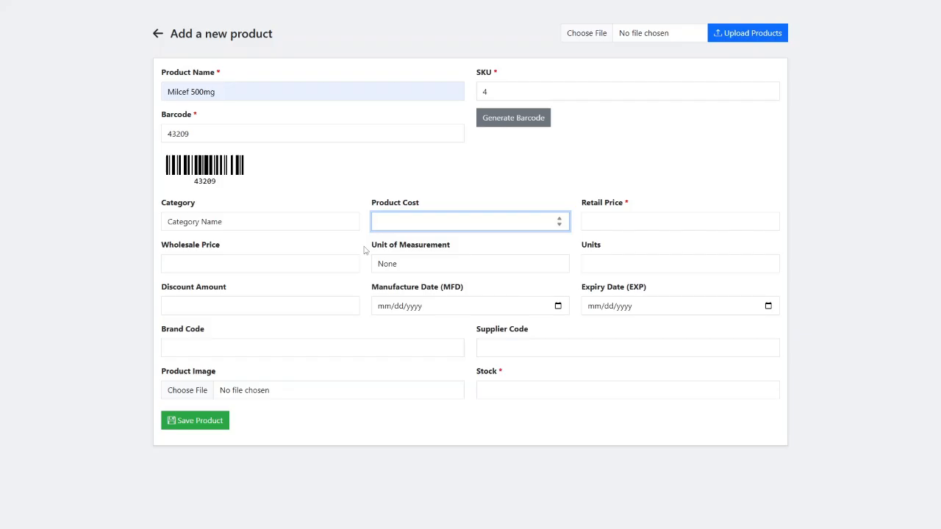
pyautogui.write('200')
pyautogui.click(607, 222)
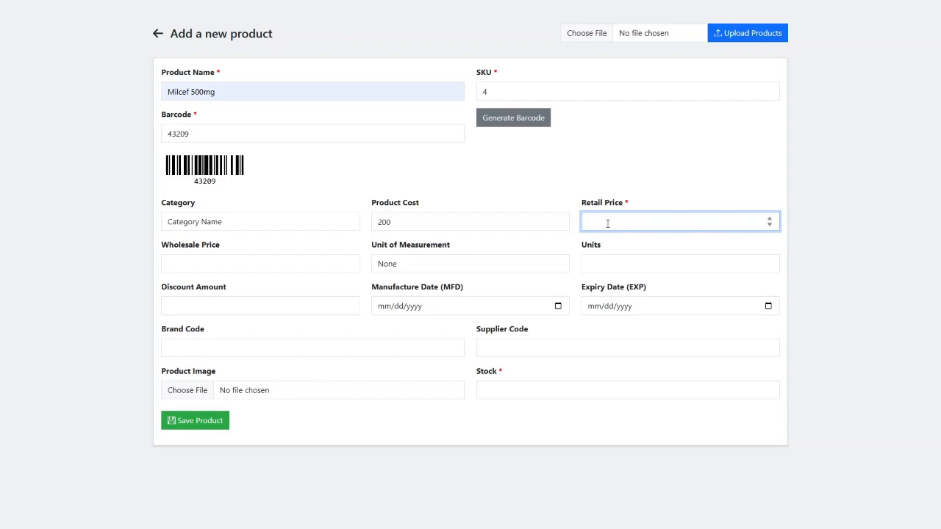
pyautogui.write('280')
pyautogui.click(183, 263)
pyautogui.write('2')
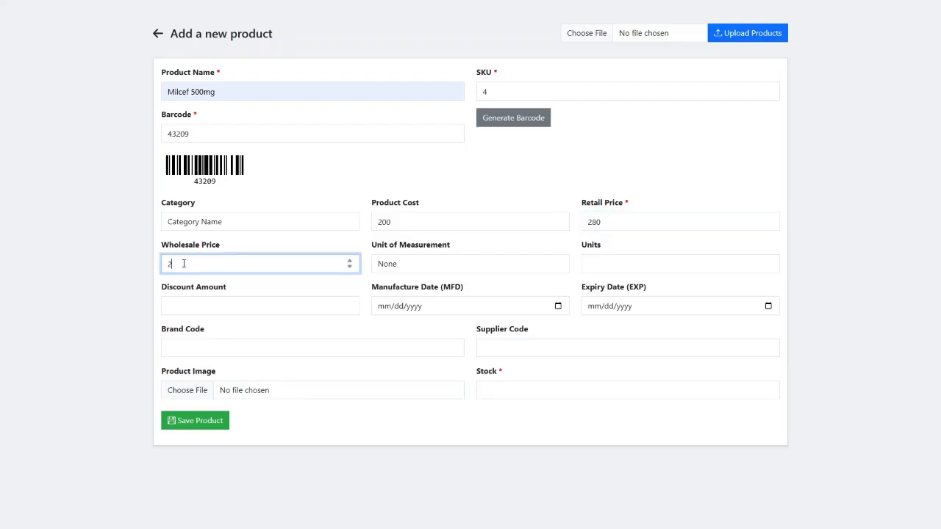
pyautogui.write('40')
# - Try kg as the unit of measurement, then clear the units and reset it to None
pyautogui.click(455, 269)
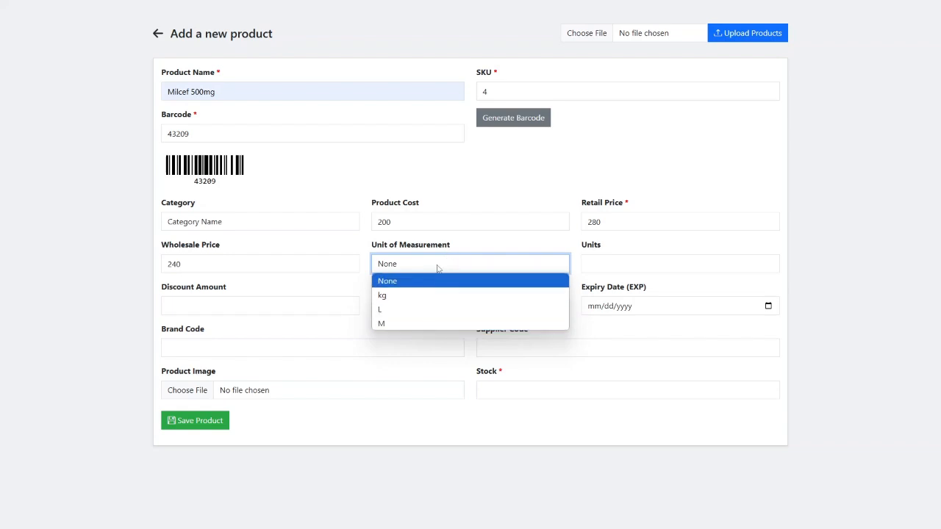
pyautogui.click(410, 297)
pyautogui.click(399, 267)
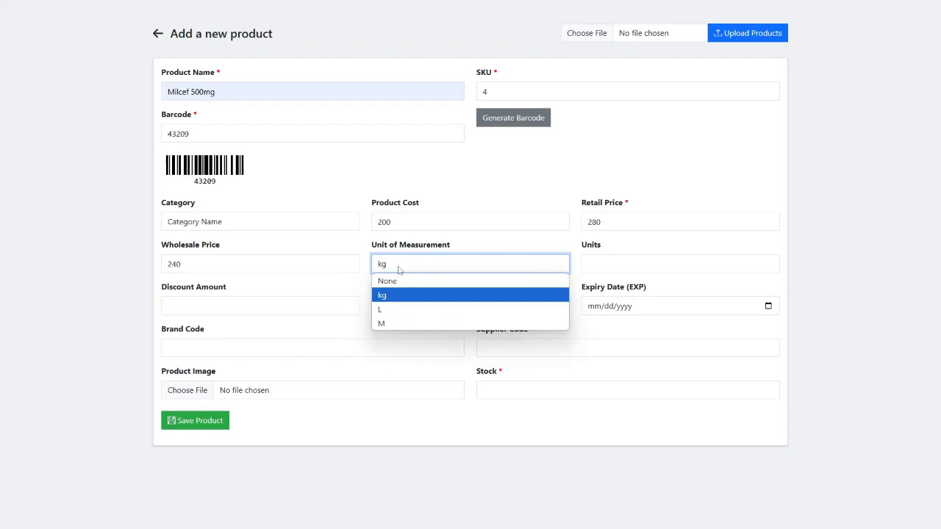
pyautogui.click(399, 268)
pyautogui.click(597, 259)
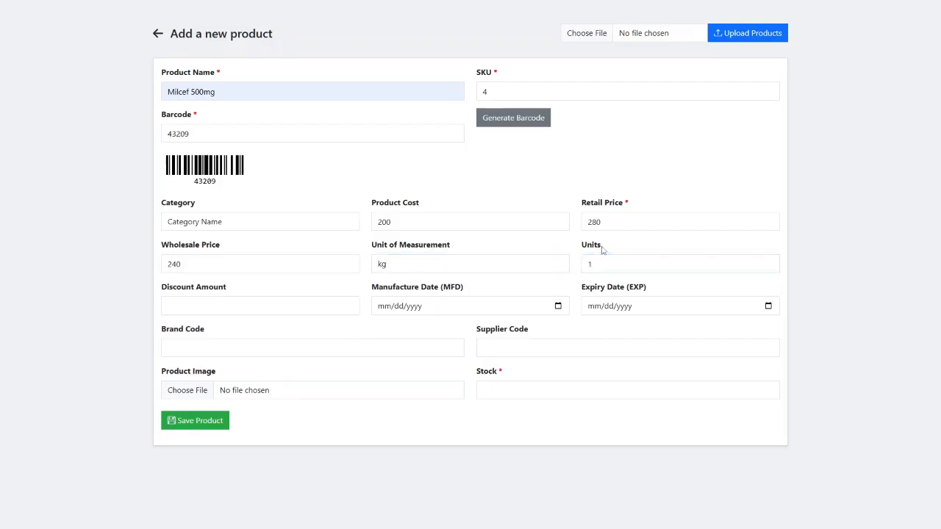
pyautogui.click(603, 251)
pyautogui.click(597, 221)
pyautogui.click(446, 219)
pyautogui.click(275, 266)
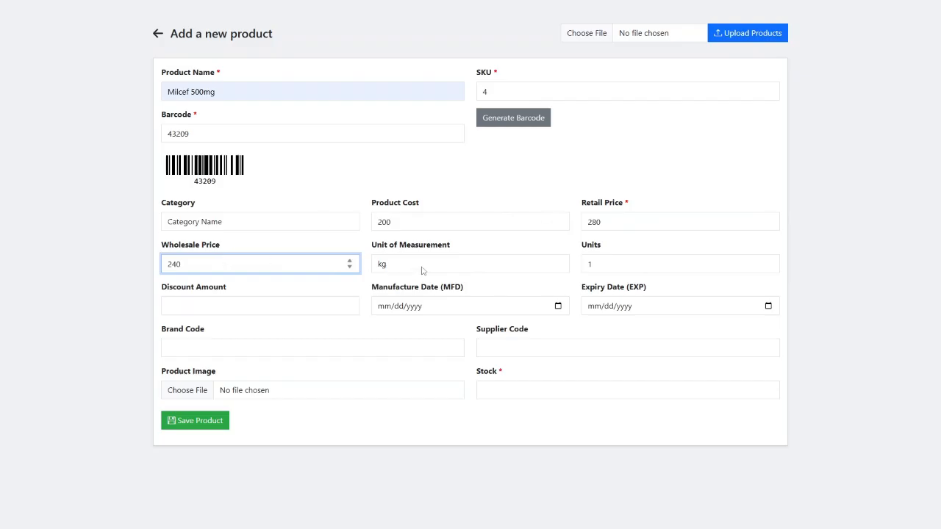
pyautogui.click(614, 264)
pyautogui.press('BackSpace')
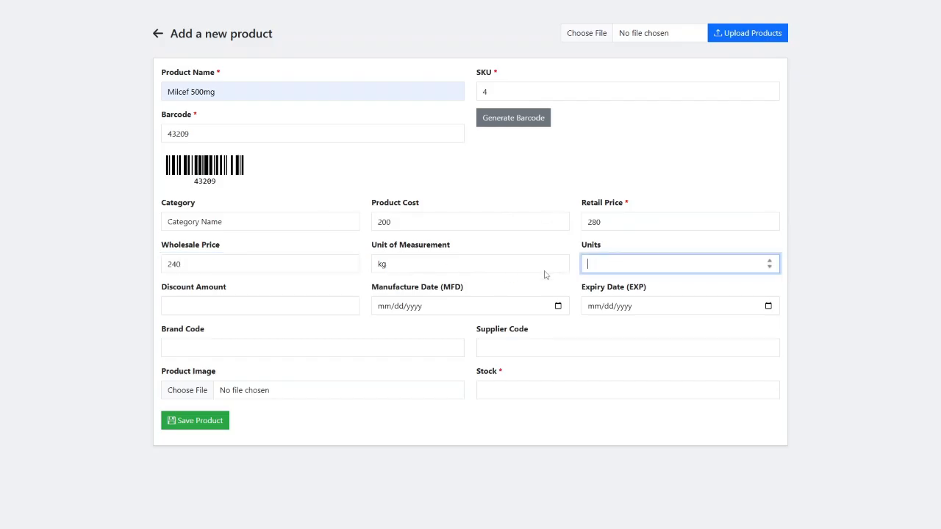
pyautogui.click(543, 266)
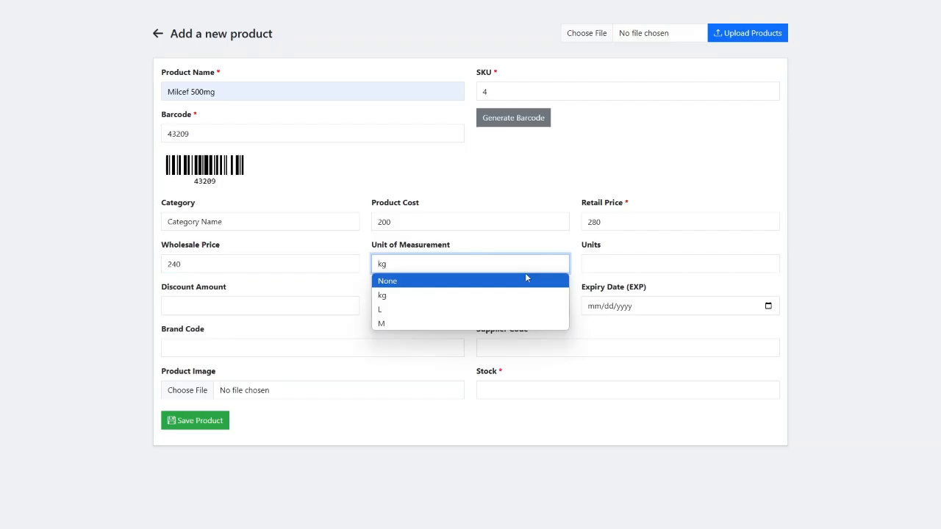
pyautogui.click(527, 278)
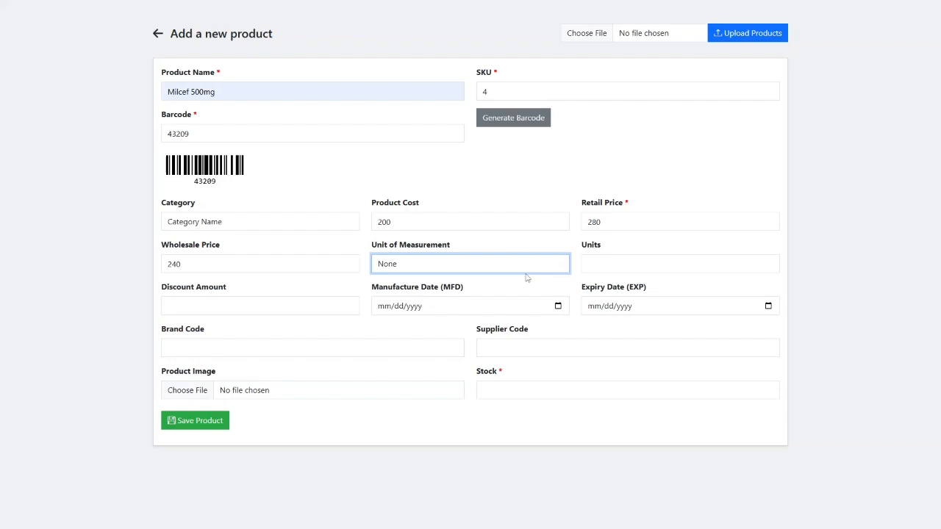
pyautogui.click(265, 307)
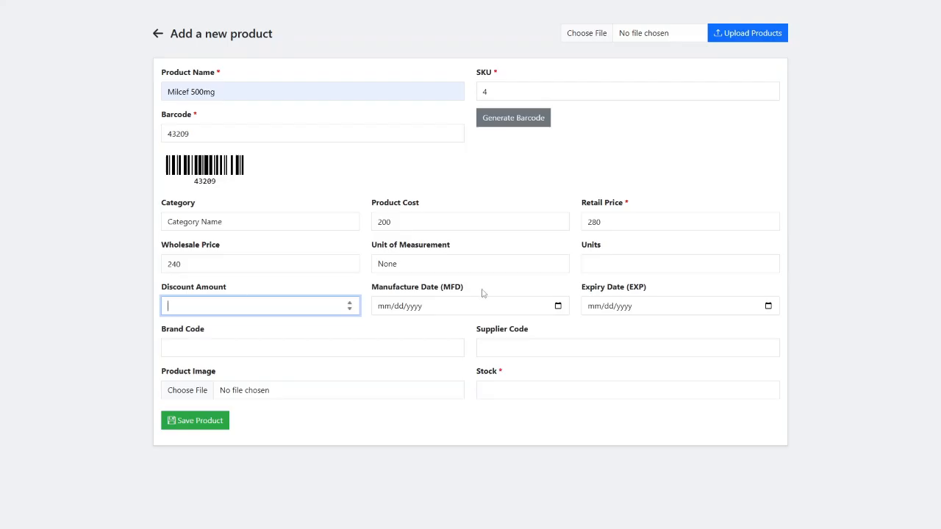
# - Set the manufacture date to 04/03/2025 and expiry date to 04/07/2025
pyautogui.click(558, 307)
pyautogui.click(438, 358)
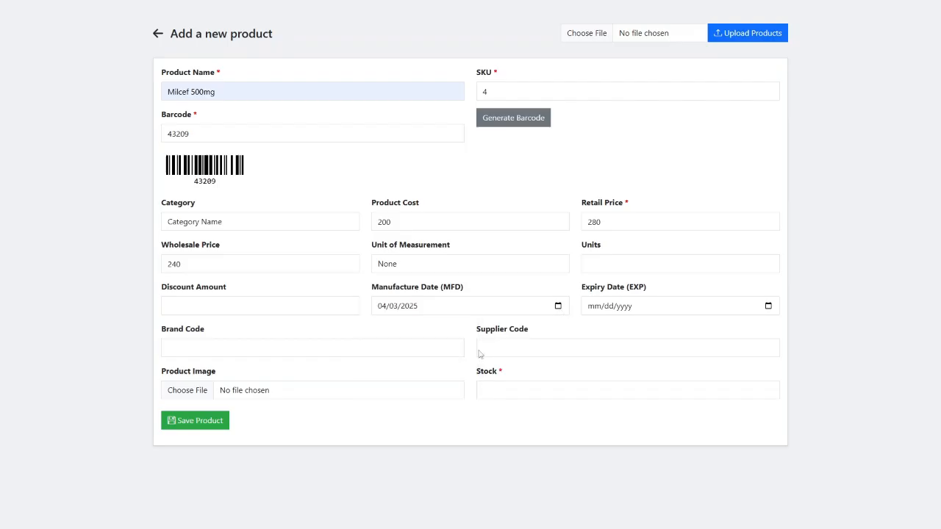
pyautogui.click(768, 307)
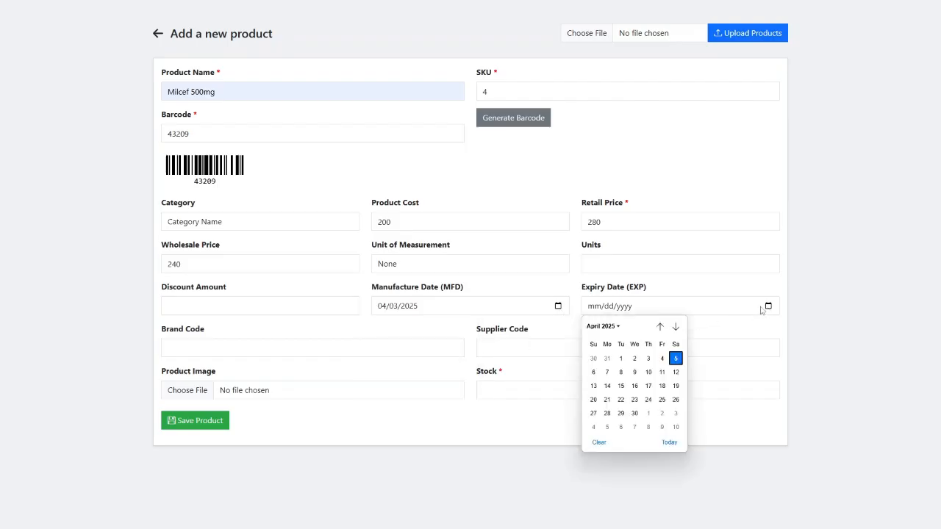
pyautogui.click(607, 371)
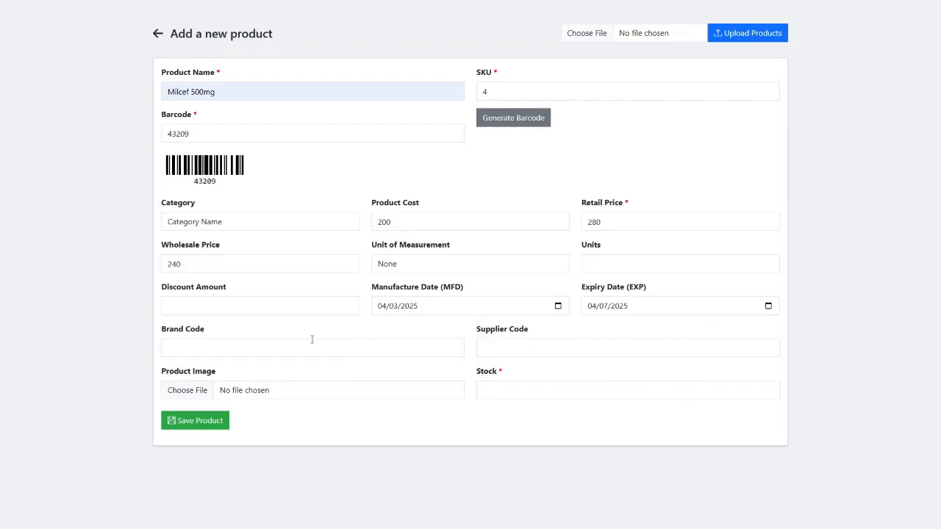
# - Fill in brand code B003 and supplier code S003, leaving the product image empty
pyautogui.click(288, 346)
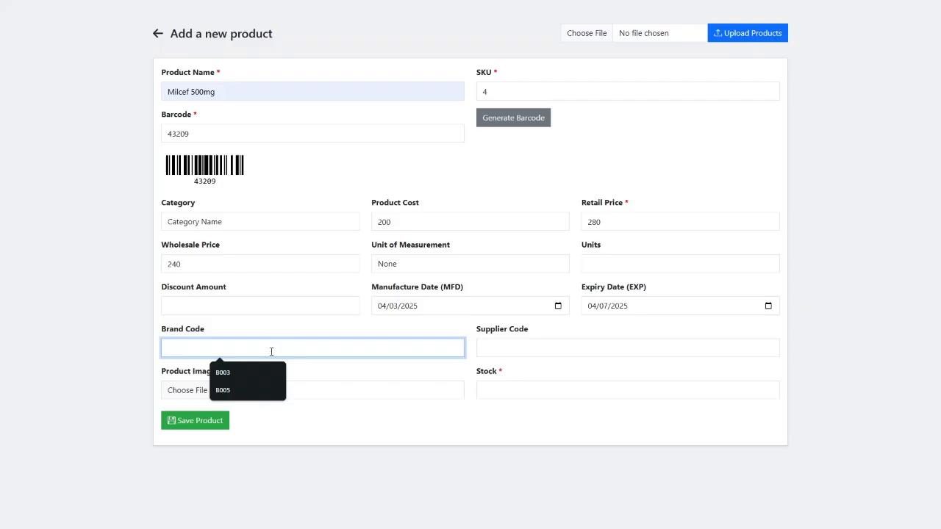
pyautogui.click(240, 372)
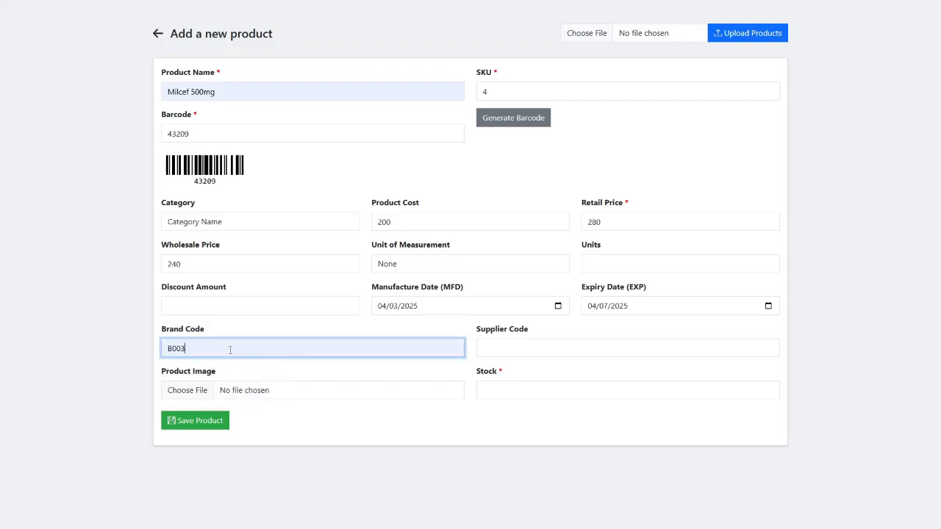
pyautogui.click(514, 342)
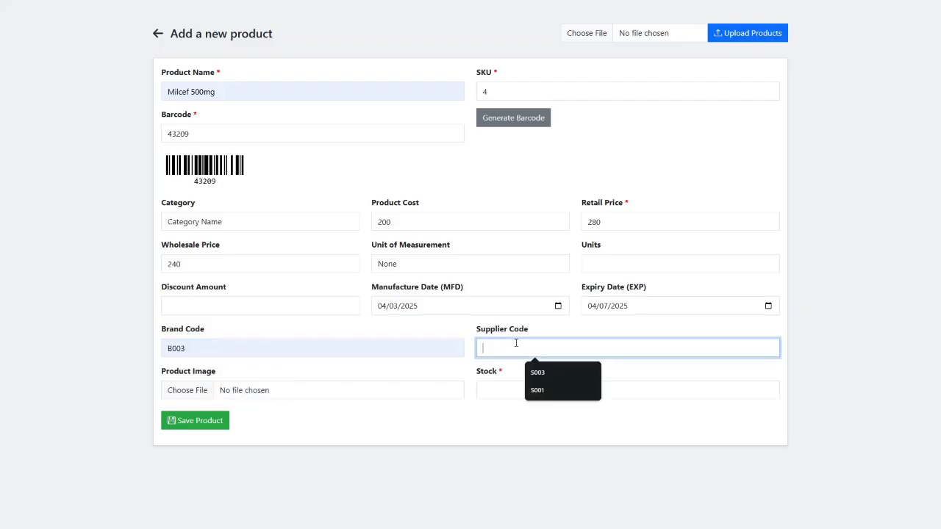
pyautogui.click(542, 371)
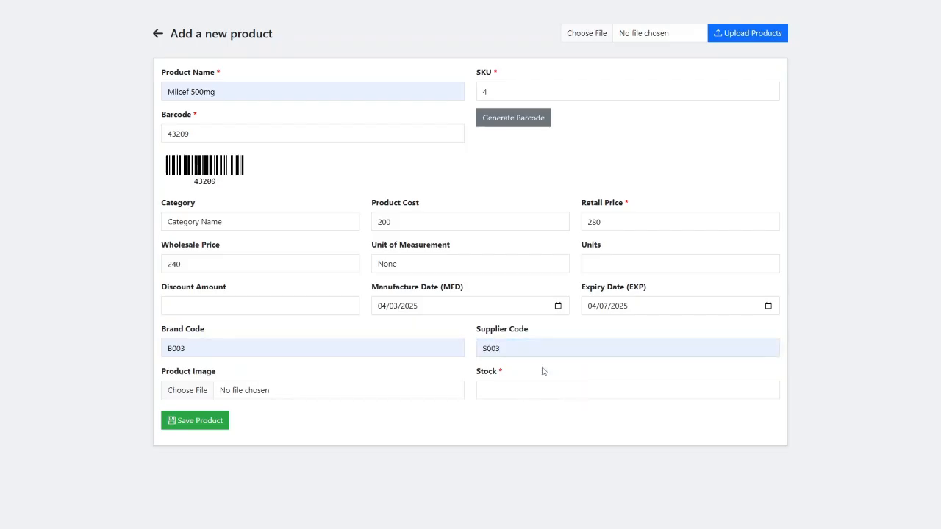
pyautogui.click(209, 385)
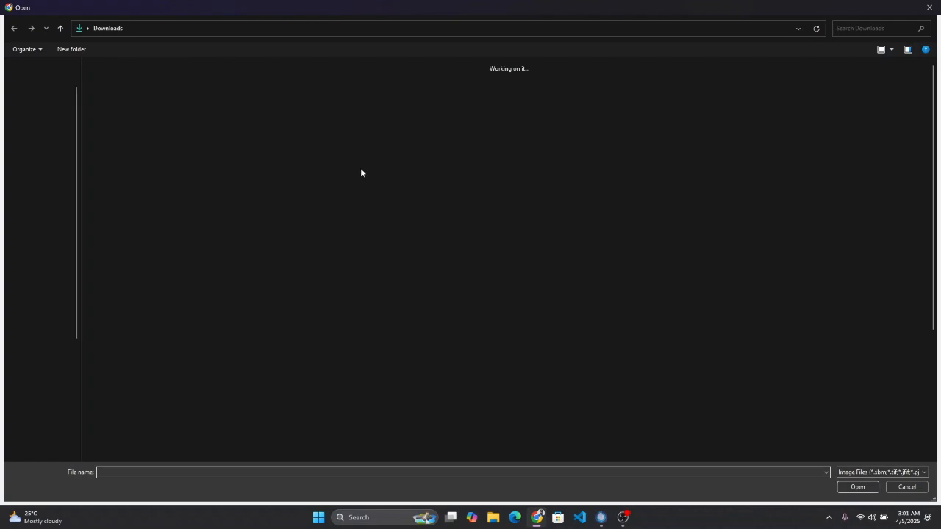
pyautogui.click(929, 7)
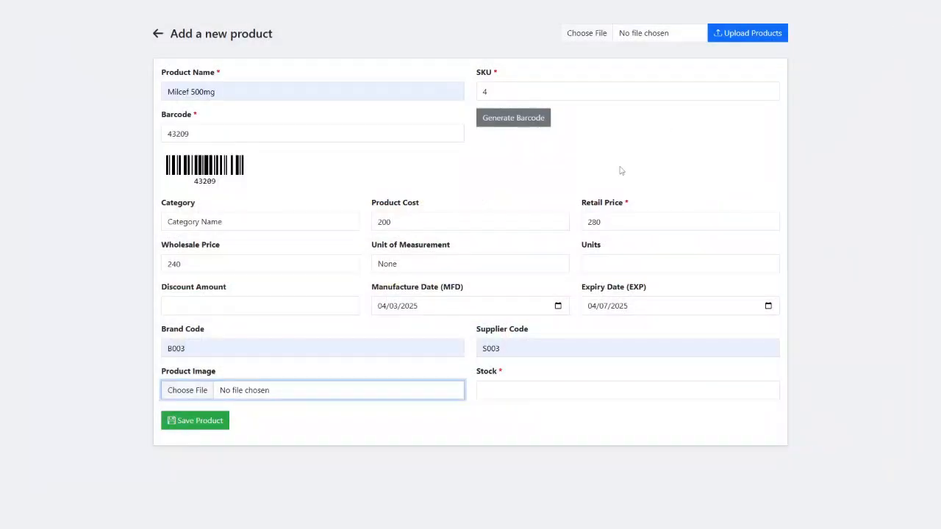
# - Enter a stock quantity of 10 and save the Milcef 500mg product
pyautogui.click(504, 392)
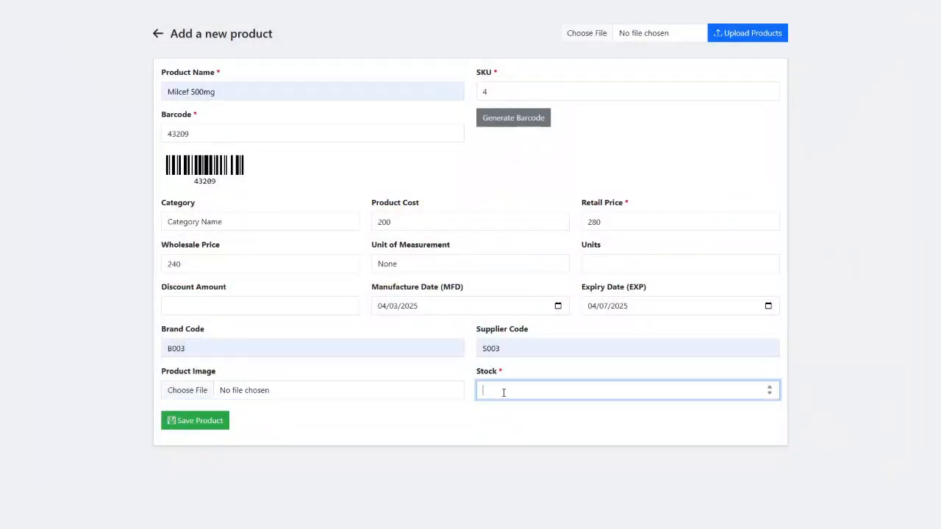
pyautogui.write('10')
pyautogui.click(363, 338)
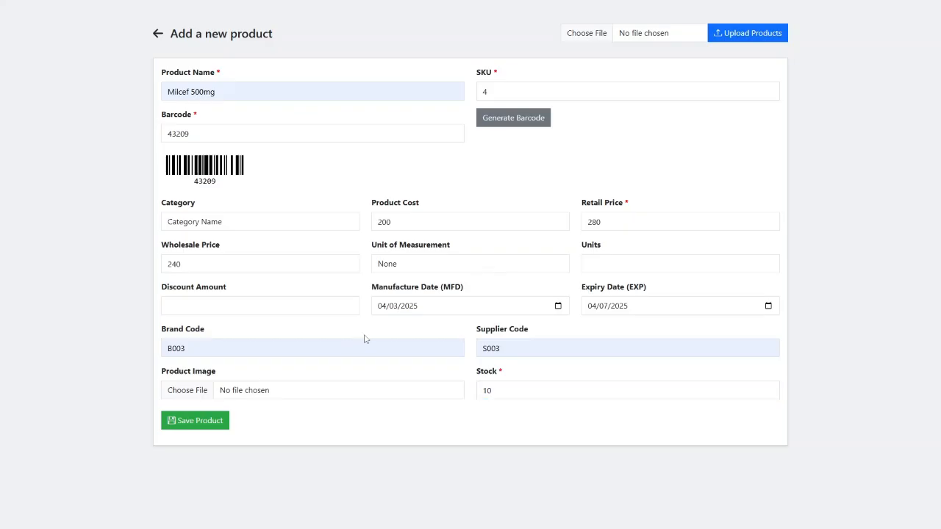
pyautogui.click(211, 420)
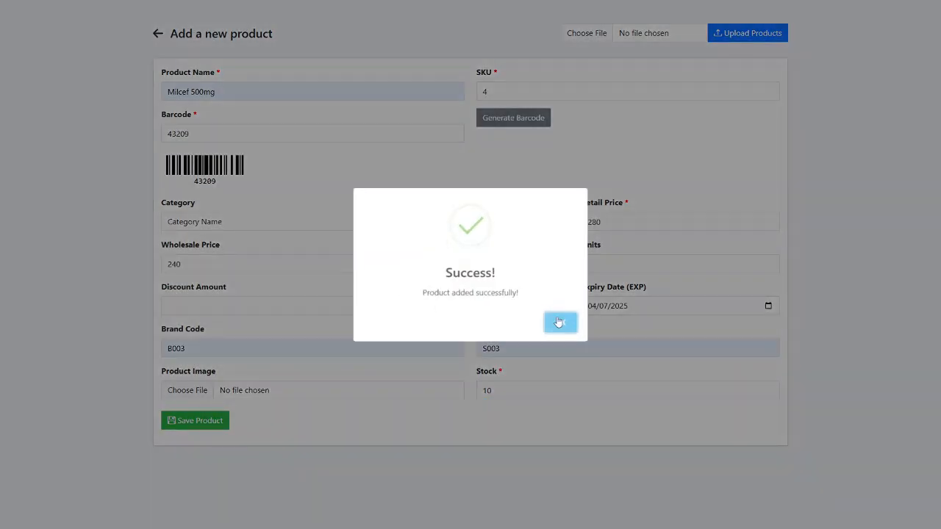
# - Dismiss the confirmation and choose inventory.csv for bulk product upload
pyautogui.click(558, 322)
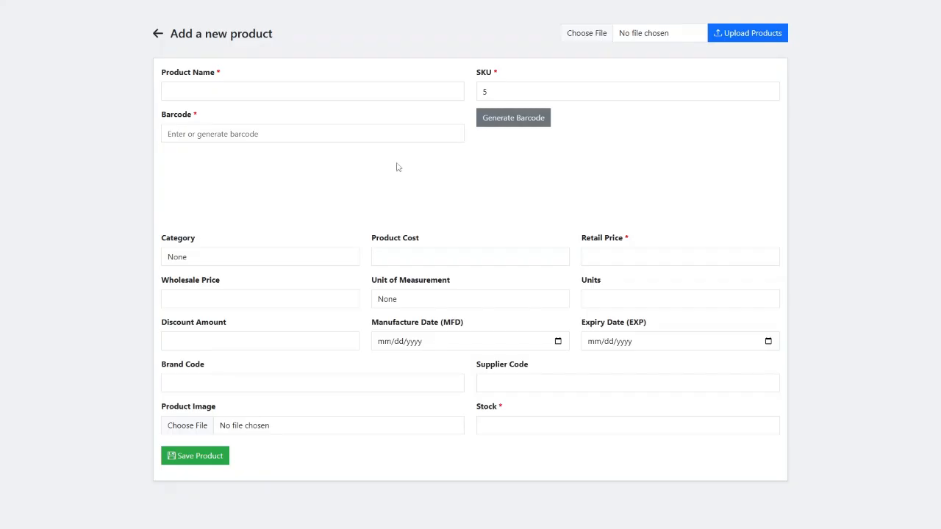
pyautogui.click(609, 34)
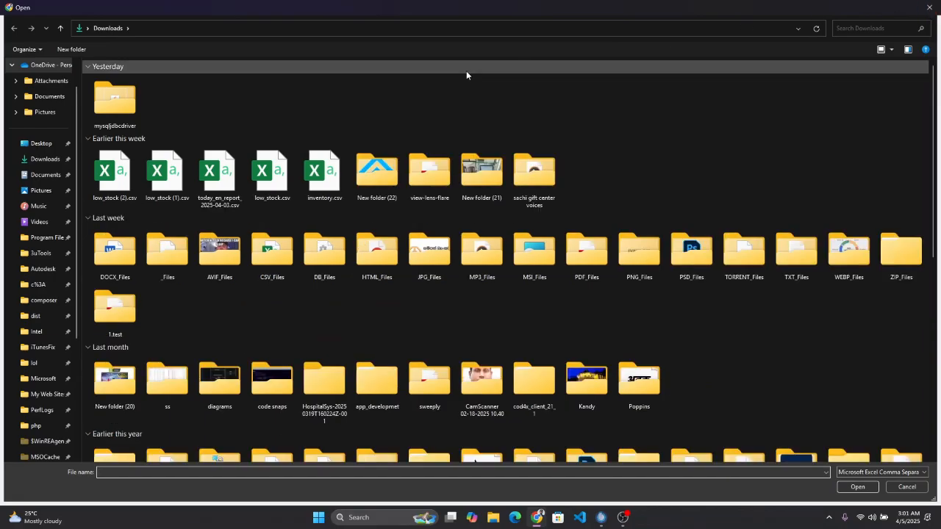
pyautogui.click(112, 180)
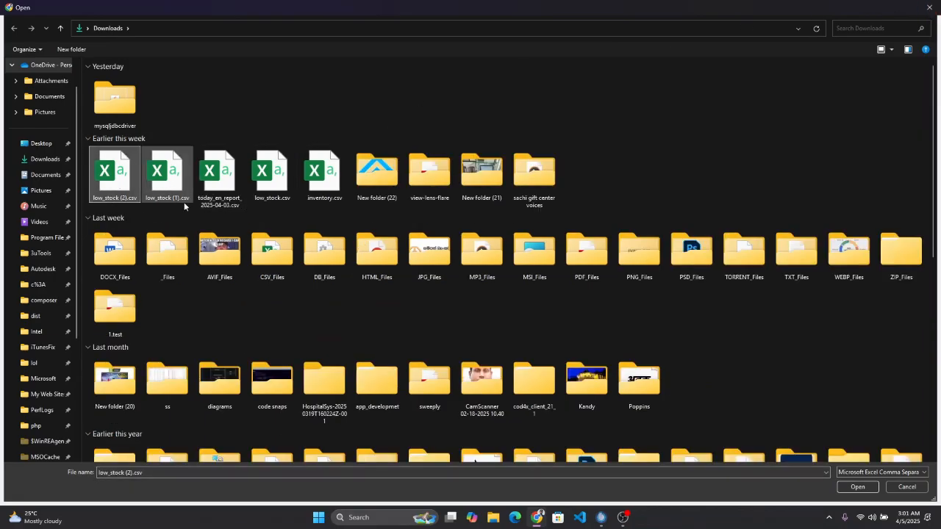
pyautogui.click(325, 184)
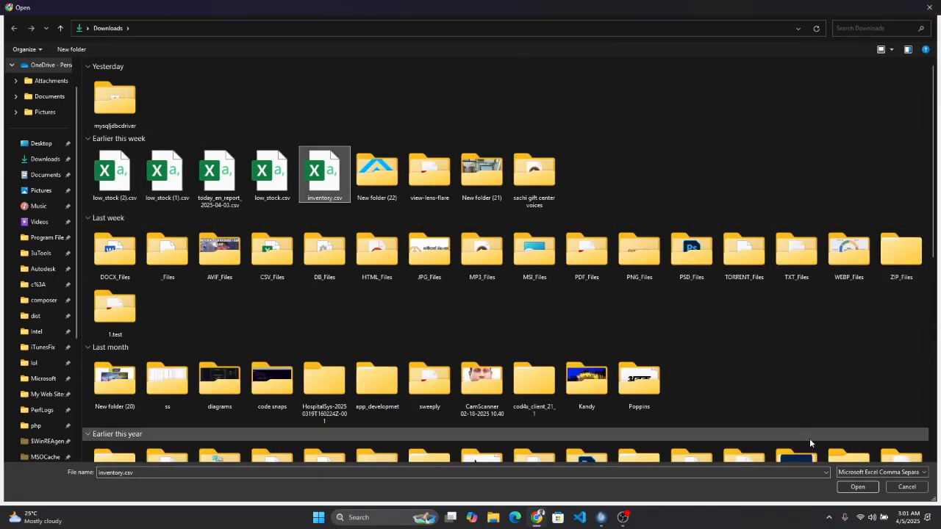
pyautogui.click(857, 487)
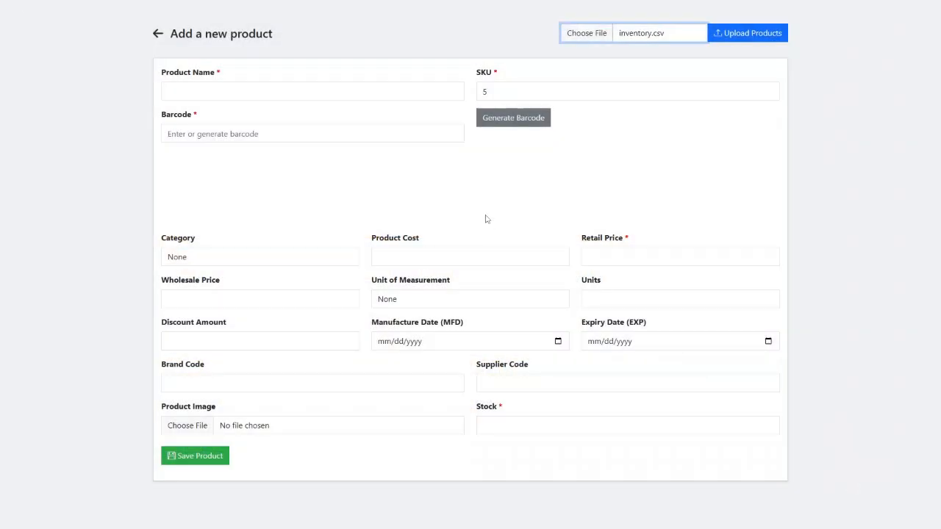
# - Upload inventory.csv, dismiss the no-valid-products alert, and return to the product list
pyautogui.click(750, 37)
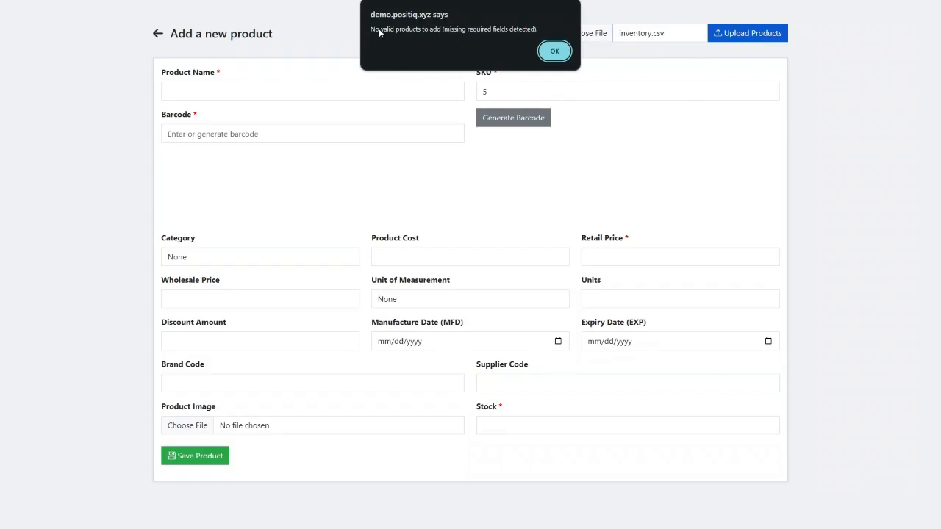
pyautogui.click(553, 49)
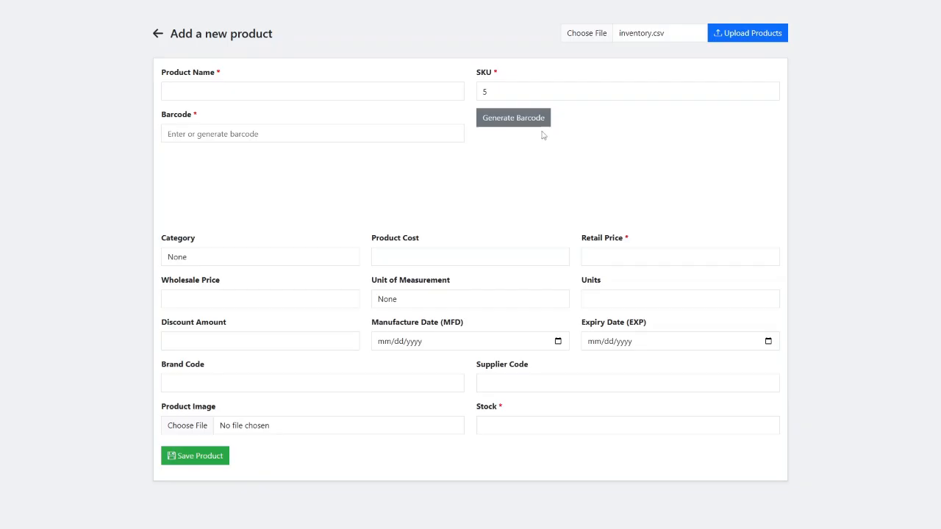
pyautogui.click(158, 34)
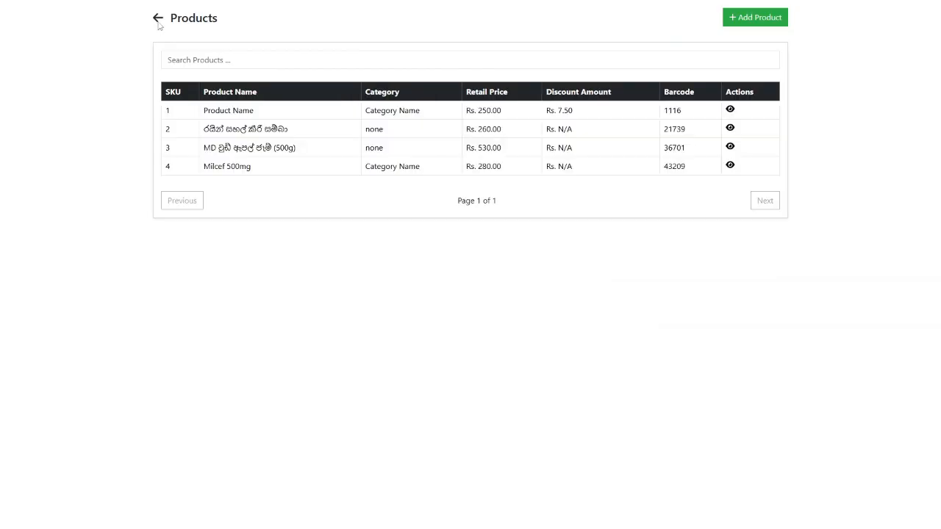
# - View the most recent sale's receipt details in Sales history, cancelling the reprint
pyautogui.click(158, 20)
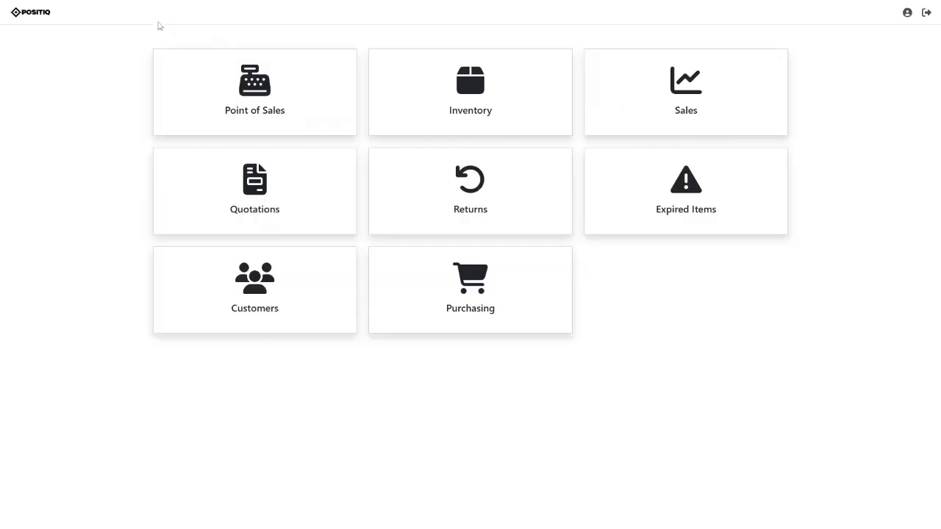
pyautogui.click(660, 107)
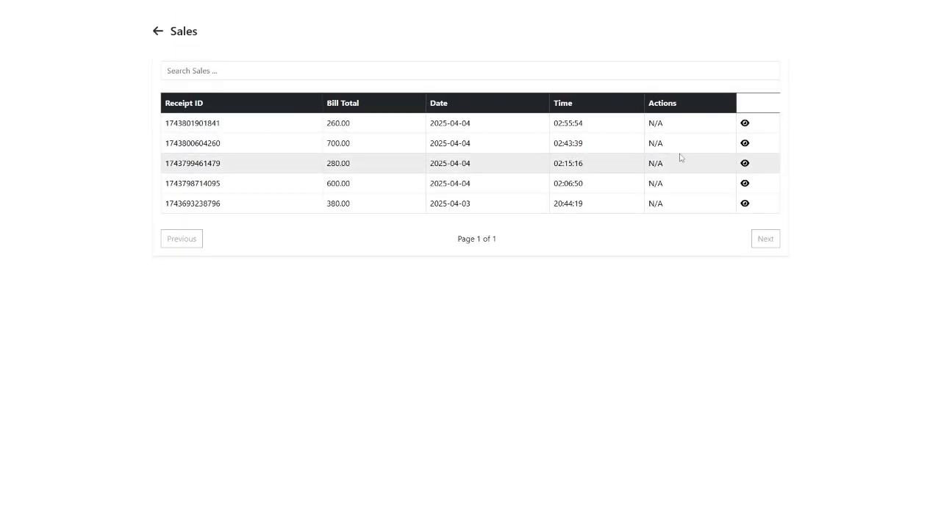
pyautogui.click(745, 123)
pyautogui.scroll(-3, 460, 272)
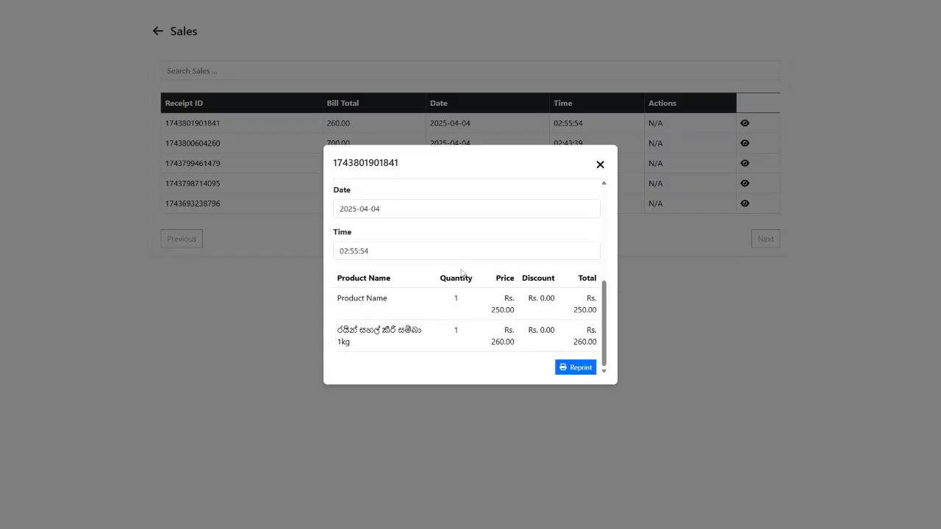
pyautogui.click(566, 366)
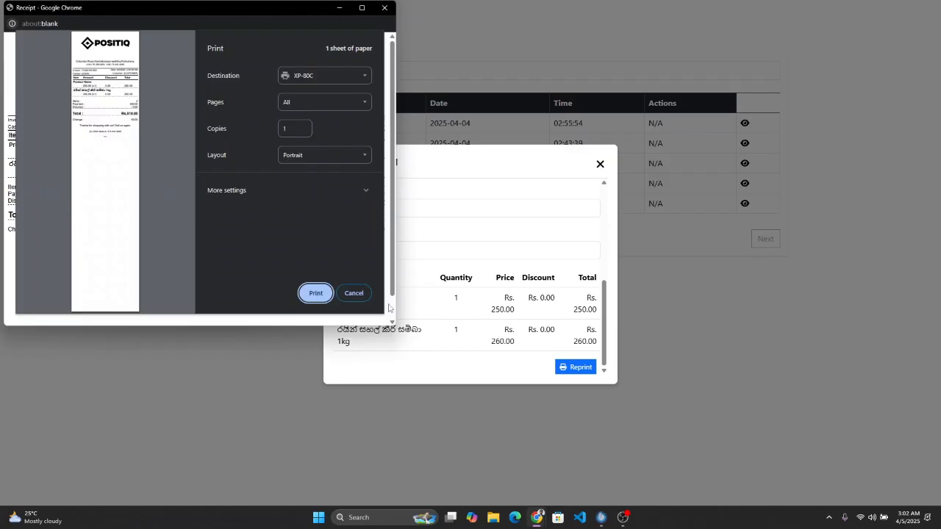
pyautogui.click(365, 295)
# - Close the sale details and go to the empty Quotations list
pyautogui.click(599, 165)
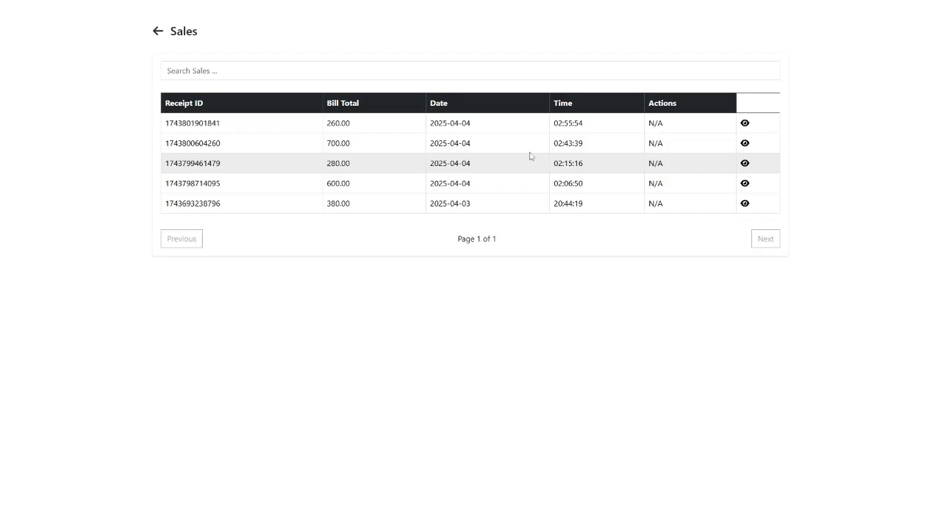
pyautogui.click(158, 32)
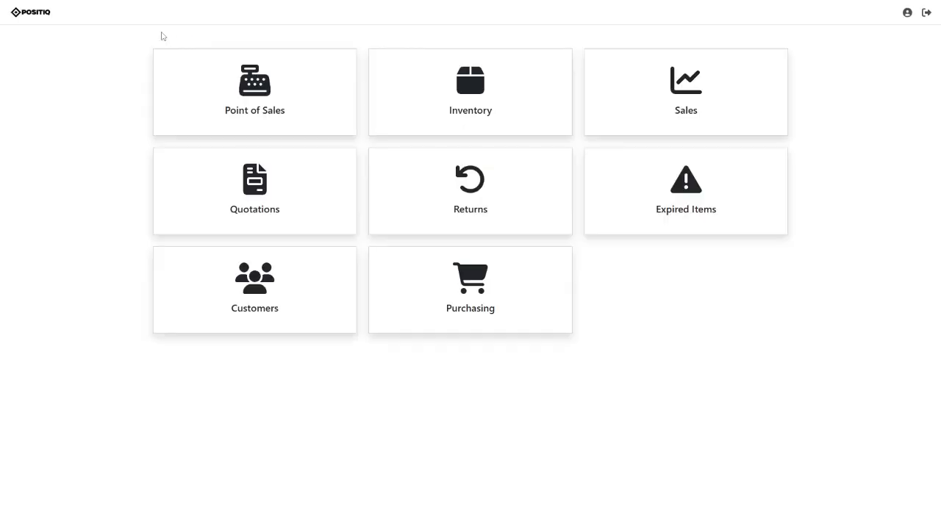
pyautogui.click(239, 188)
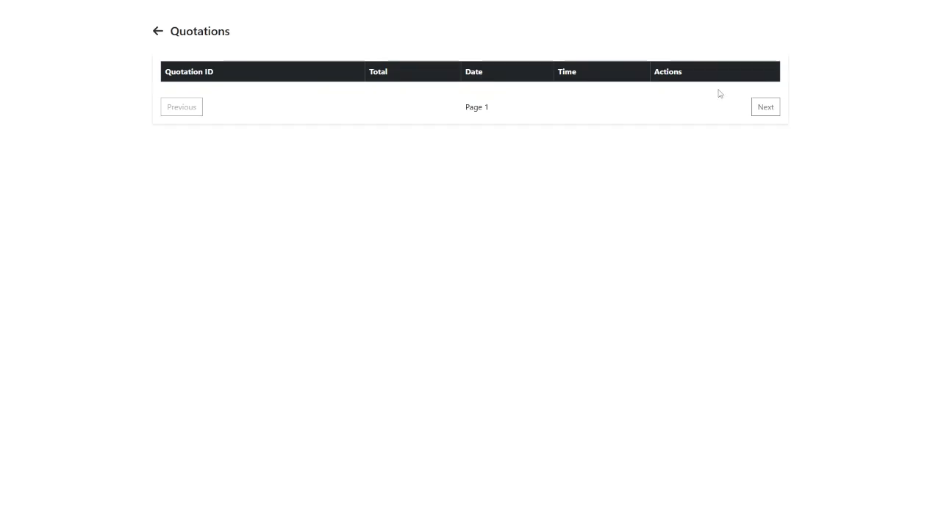
# - Add one unit of Product Name to the Point of Sales cart and proceed to payment
pyautogui.click(158, 32)
pyautogui.click(212, 84)
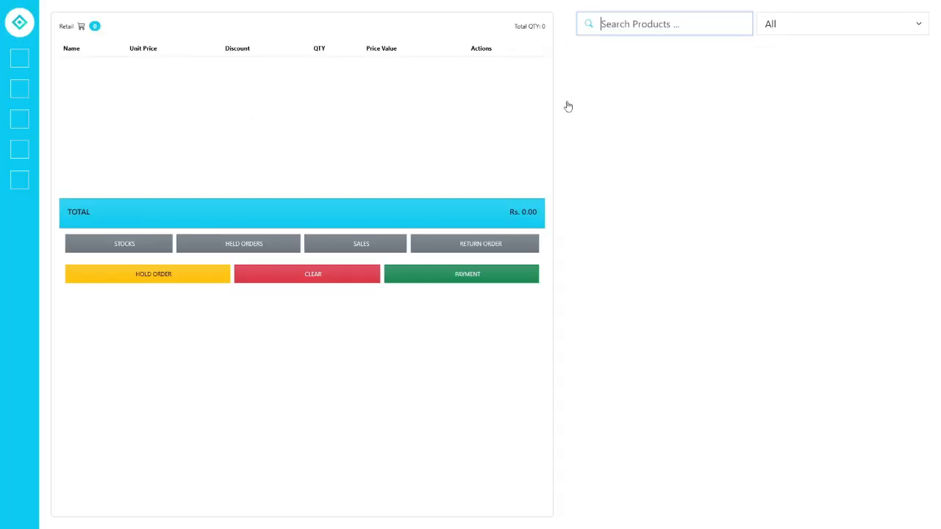
pyautogui.click(615, 73)
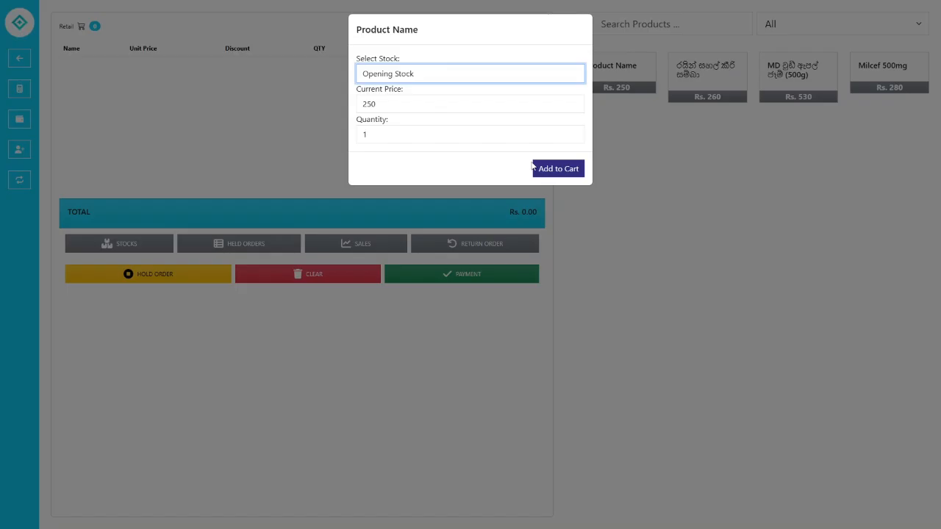
pyautogui.click(544, 169)
pyautogui.click(458, 286)
# - Set the bill type to Quotation and print it via Save as PDF, then cancel the dialogs
pyautogui.click(410, 79)
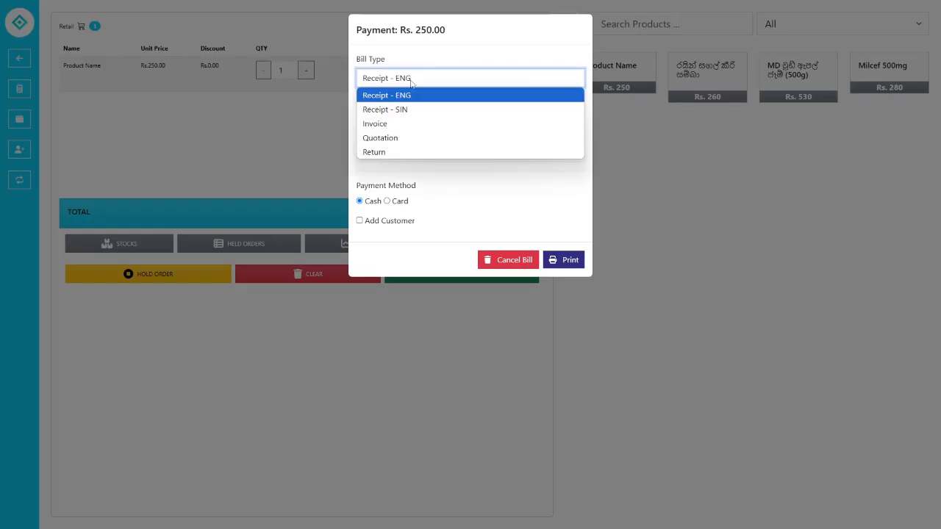
pyautogui.click(394, 139)
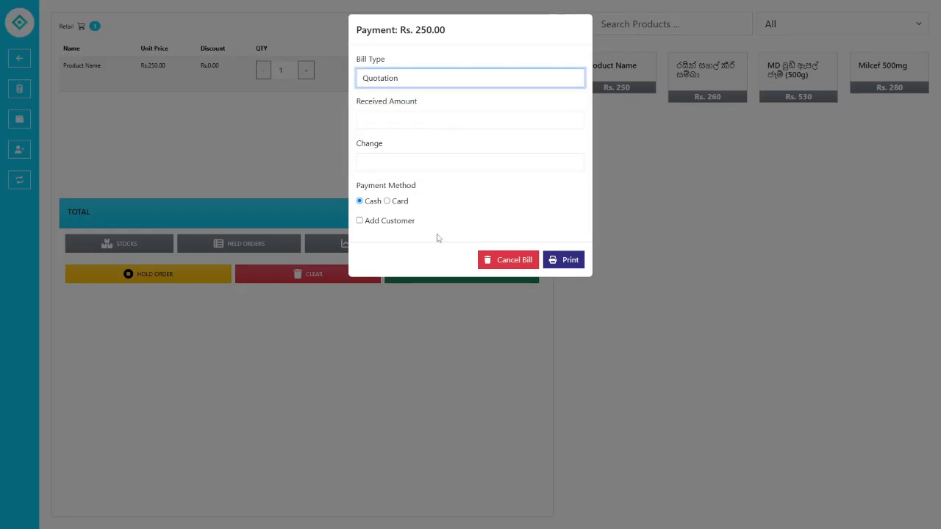
pyautogui.click(570, 260)
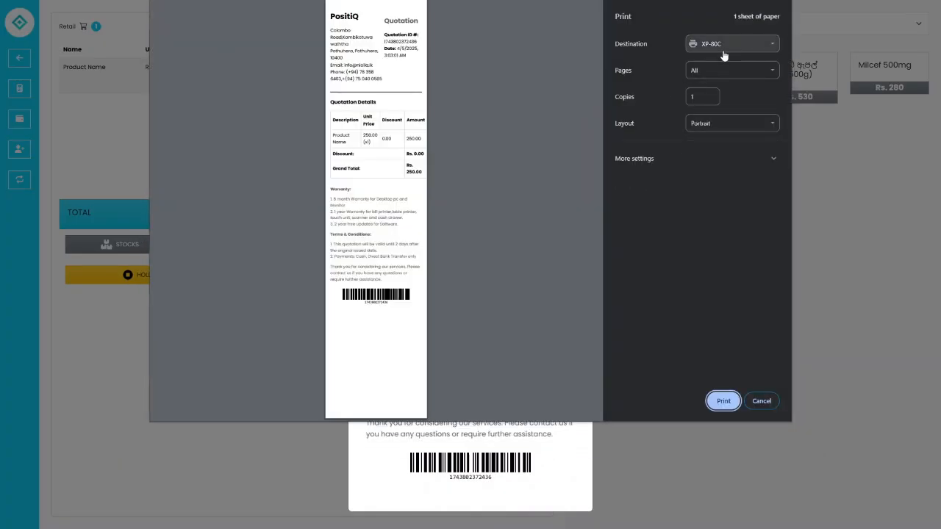
pyautogui.click(724, 47)
pyautogui.click(721, 84)
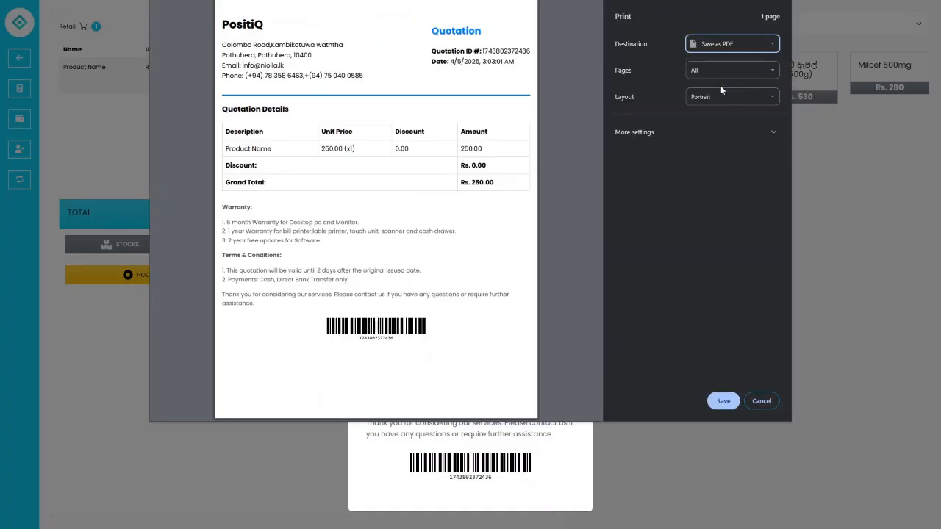
pyautogui.click(718, 402)
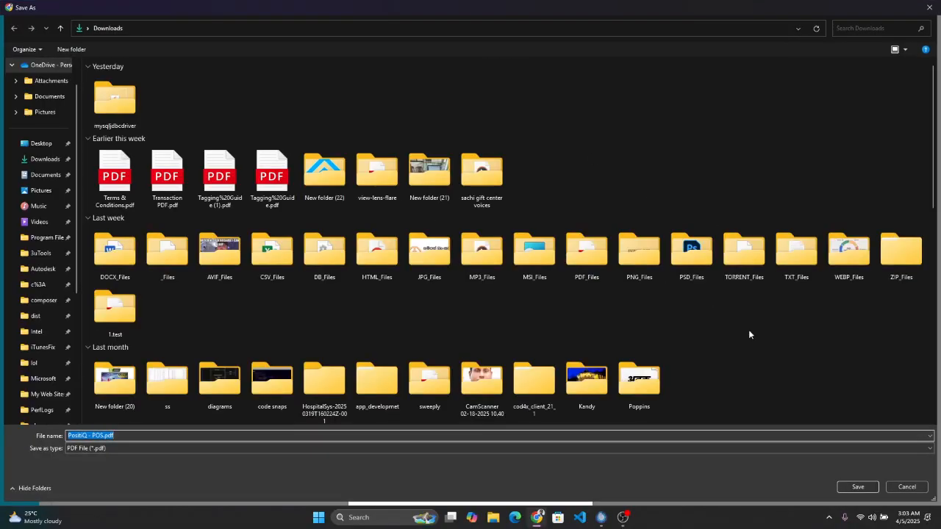
pyautogui.click(920, 490)
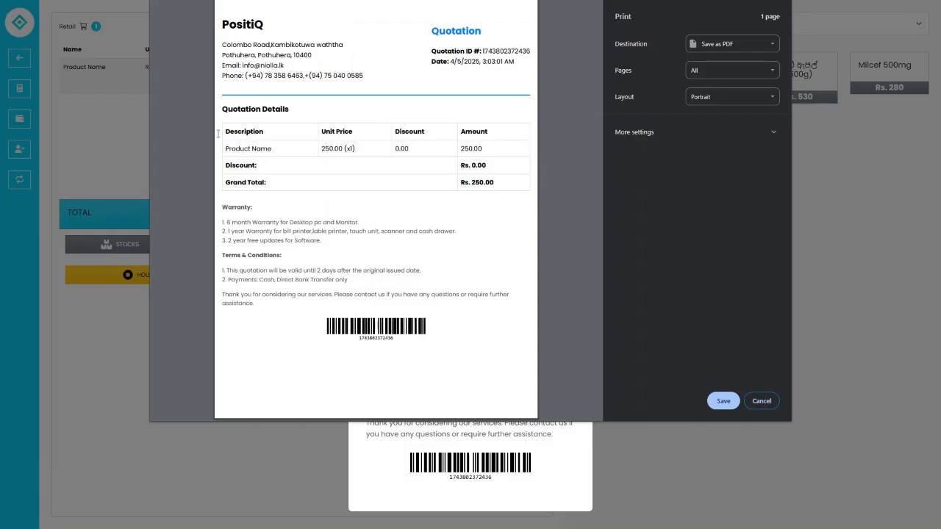
pyautogui.click(761, 401)
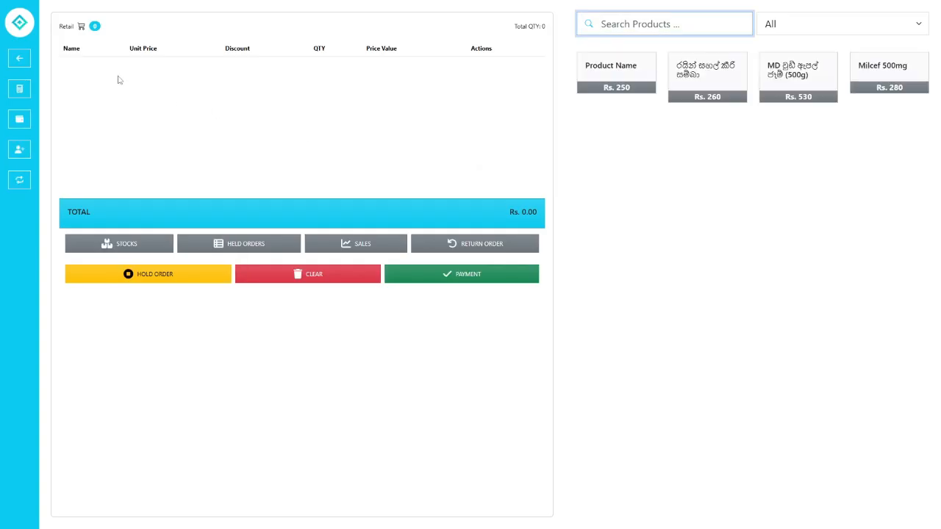
# - Check the new Rs. 250 quotation dated 2025-04-04 in the Quotations list, then return to the dashboard
pyautogui.click(23, 63)
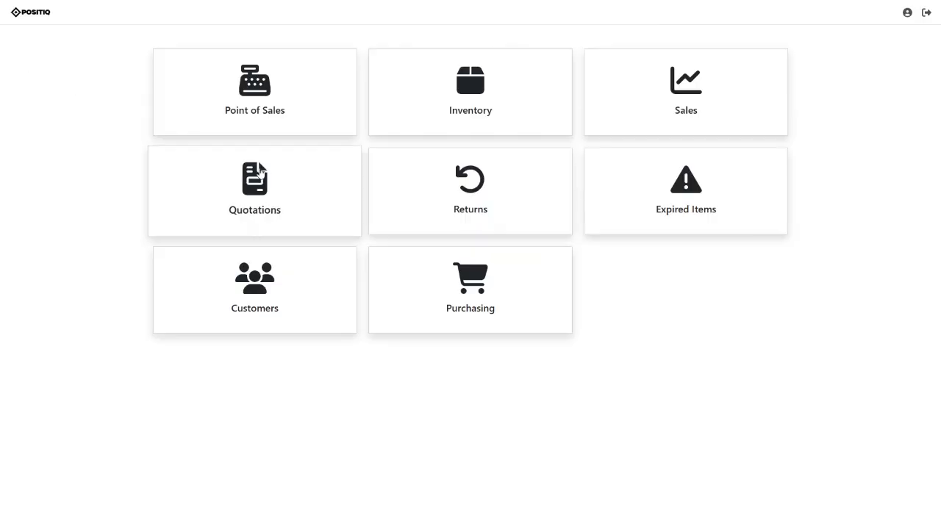
pyautogui.click(261, 171)
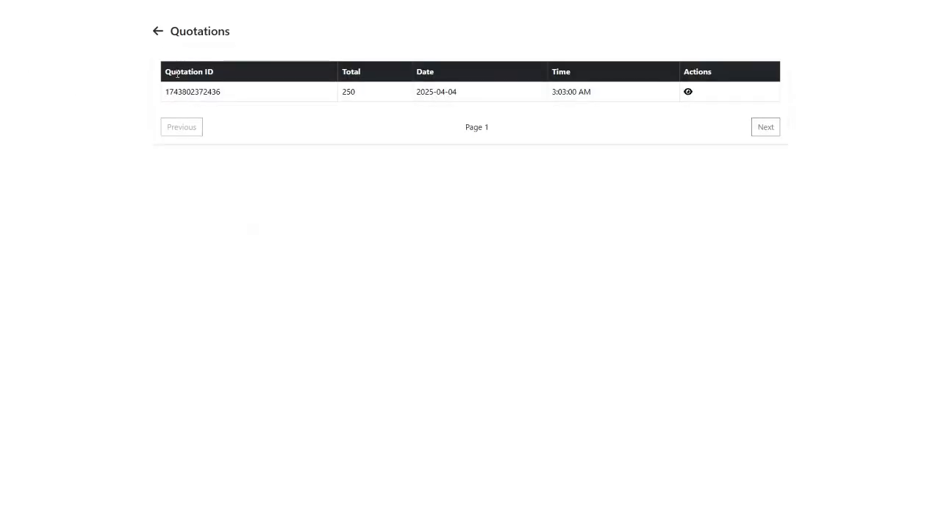
pyautogui.click(688, 94)
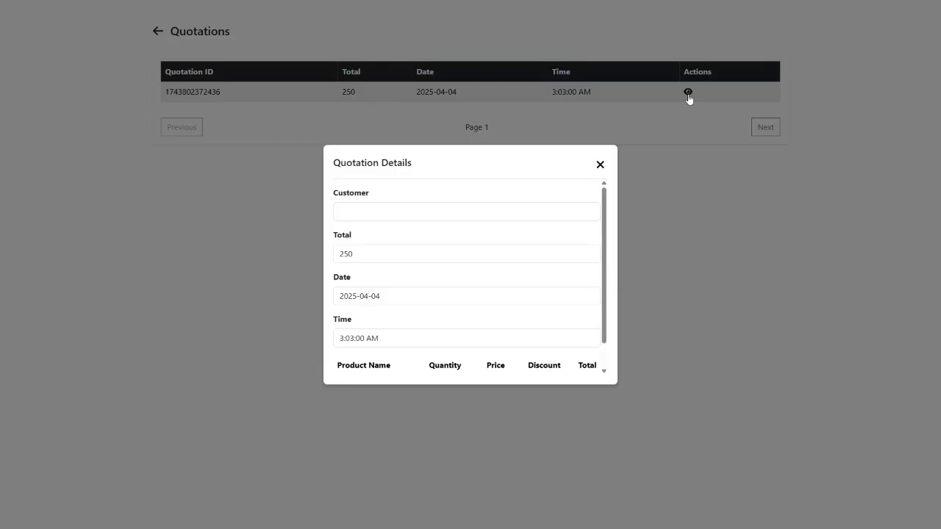
pyautogui.scroll(-1, 446, 244)
pyautogui.scroll(1, 441, 273)
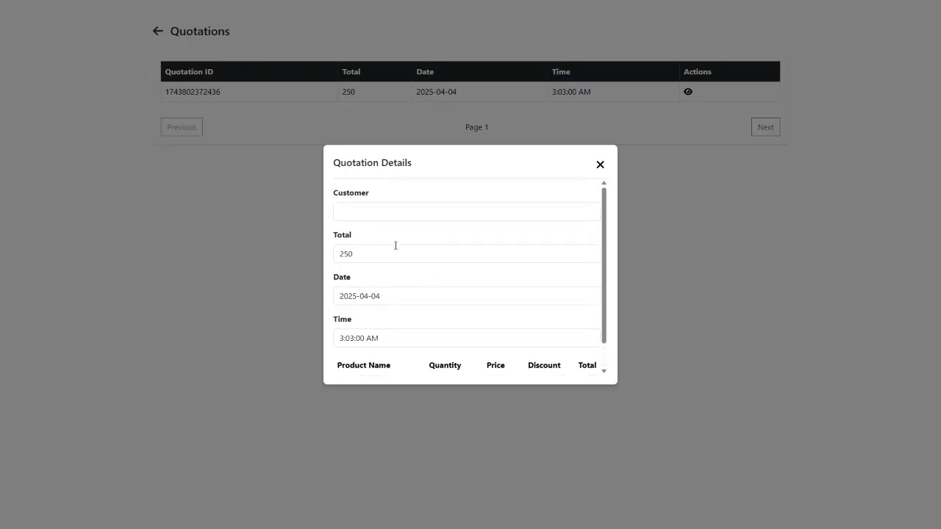
pyautogui.click(350, 210)
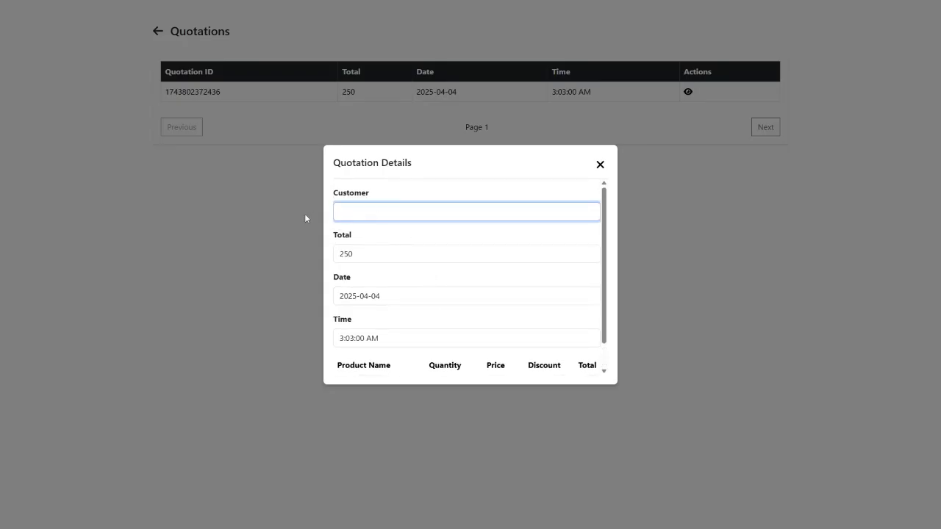
pyautogui.scroll(-1, 388, 226)
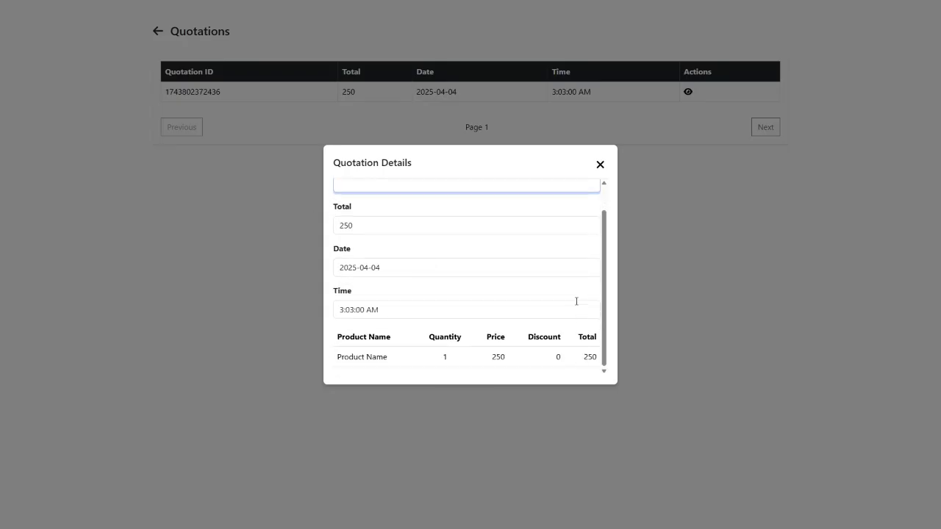
pyautogui.click(599, 165)
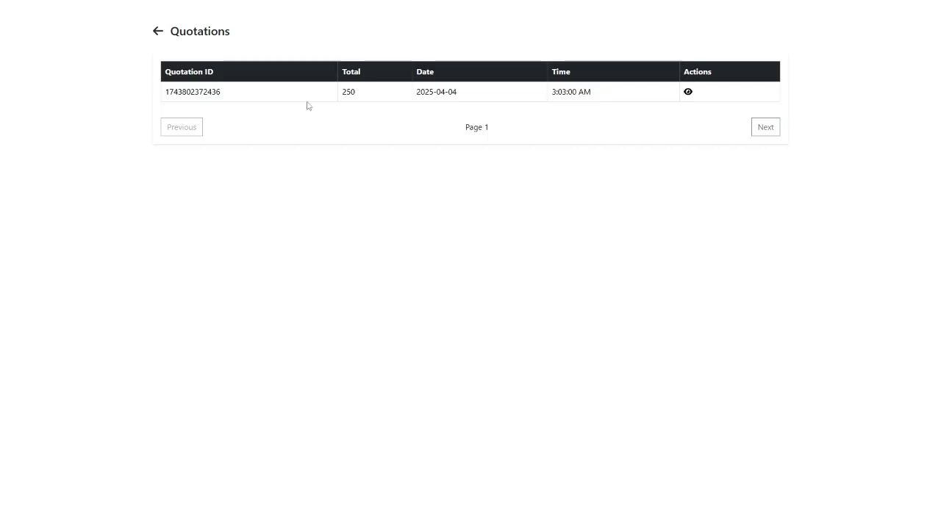
pyautogui.click(158, 31)
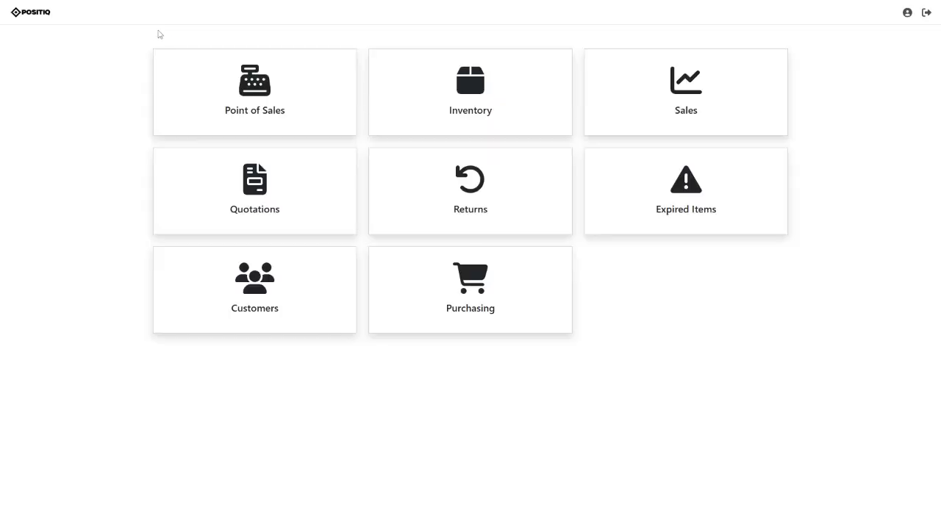
# - Glance at the Returns list, then open Point of Sales and today's sales list
pyautogui.click(468, 213)
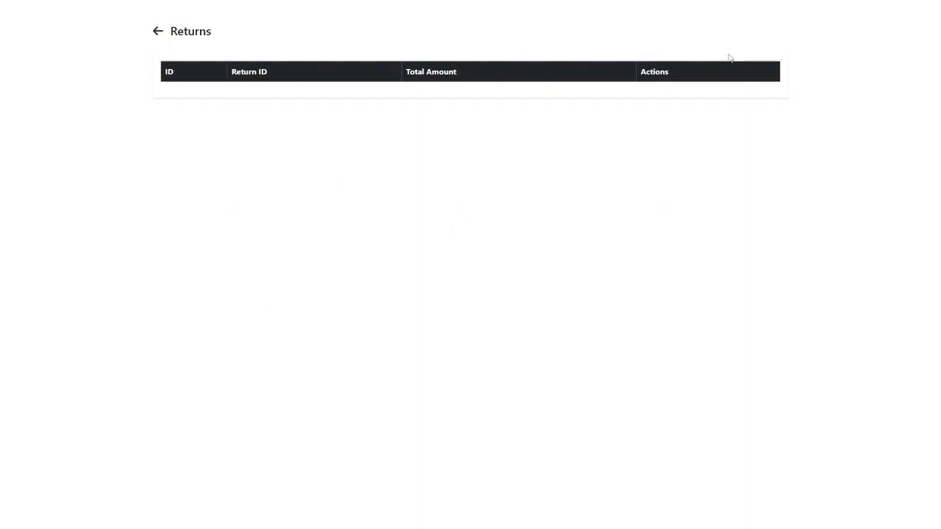
pyautogui.click(159, 33)
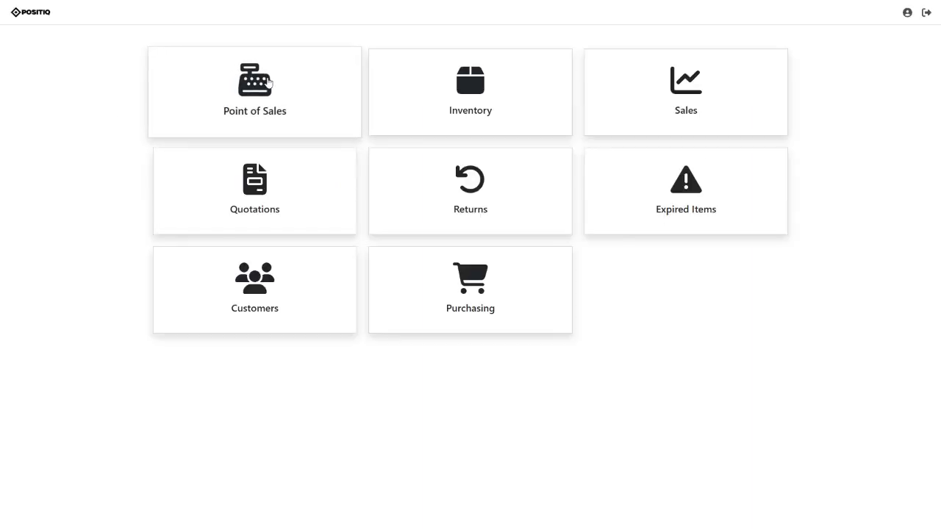
pyautogui.click(269, 82)
pyautogui.click(360, 245)
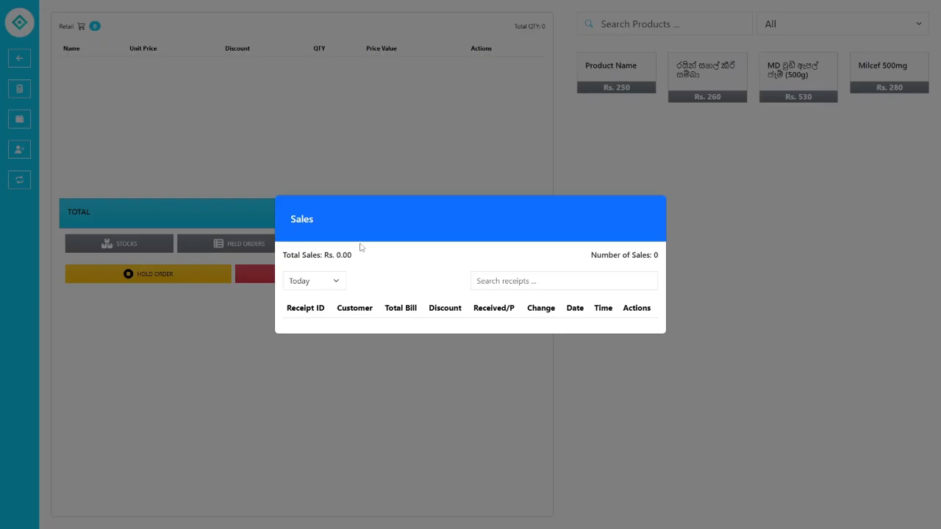
# - Copy a receipt ID from today's sales list and close the list
pyautogui.doubleClick(328, 334)
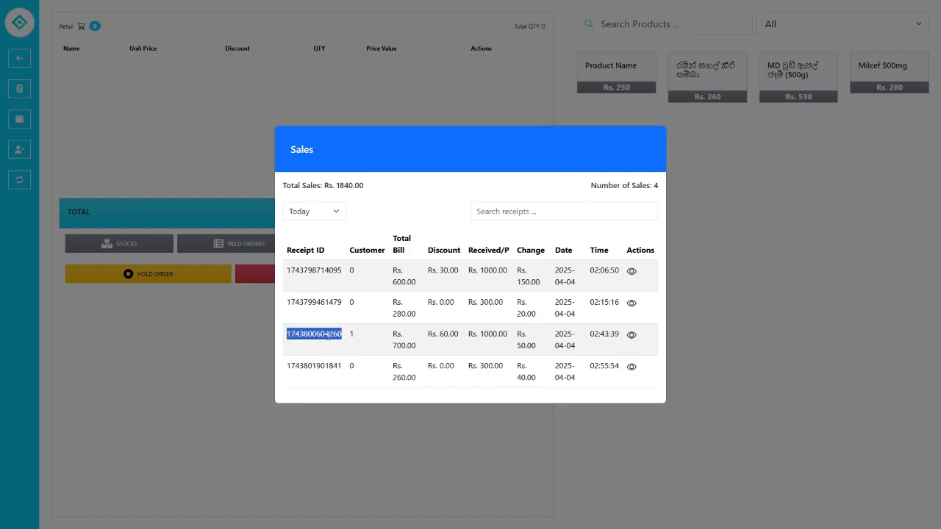
pyautogui.rightClick(328, 334)
pyautogui.click(437, 342)
pyautogui.moveTo(416, 382)
pyautogui.mouseDown()
pyautogui.moveTo(385, 373)
pyautogui.moveTo(426, 380)
pyautogui.mouseUp()
pyautogui.click(447, 373)
pyautogui.click(669, 331)
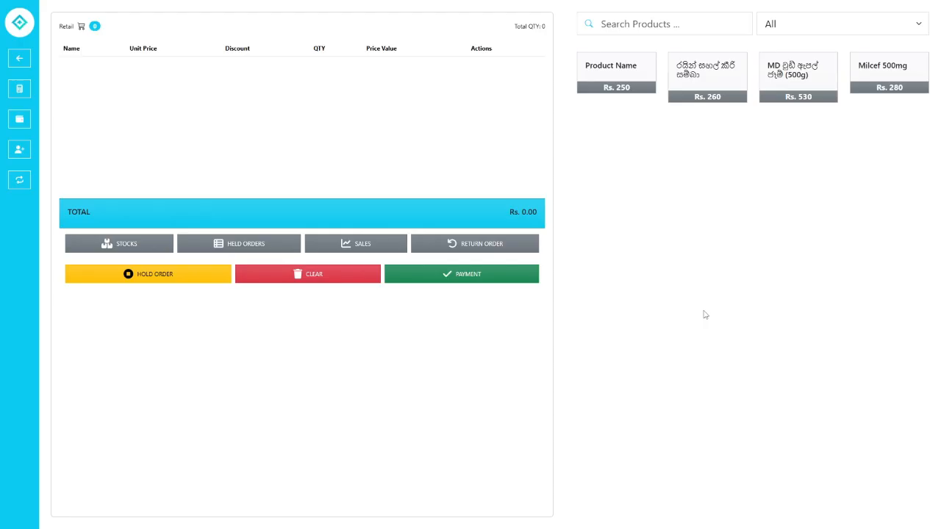
# - Reopen today's sales list and copy the Rs. 280.00 receipt's ID
pyautogui.click(435, 246)
pyautogui.click(157, 31)
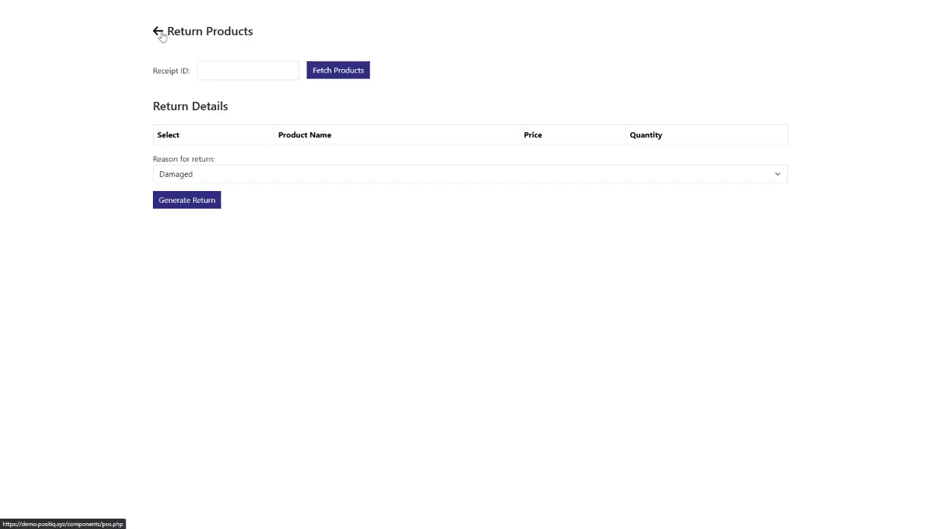
pyautogui.click(384, 247)
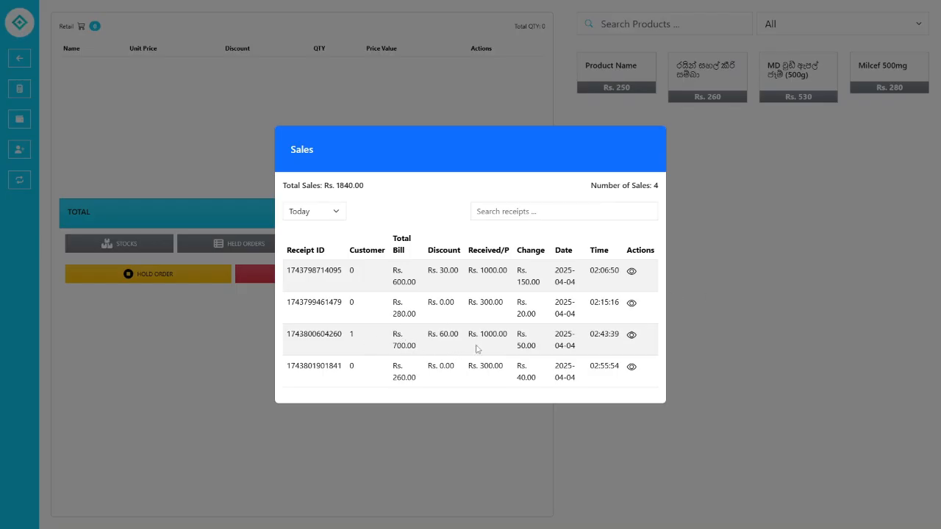
pyautogui.doubleClick(314, 304)
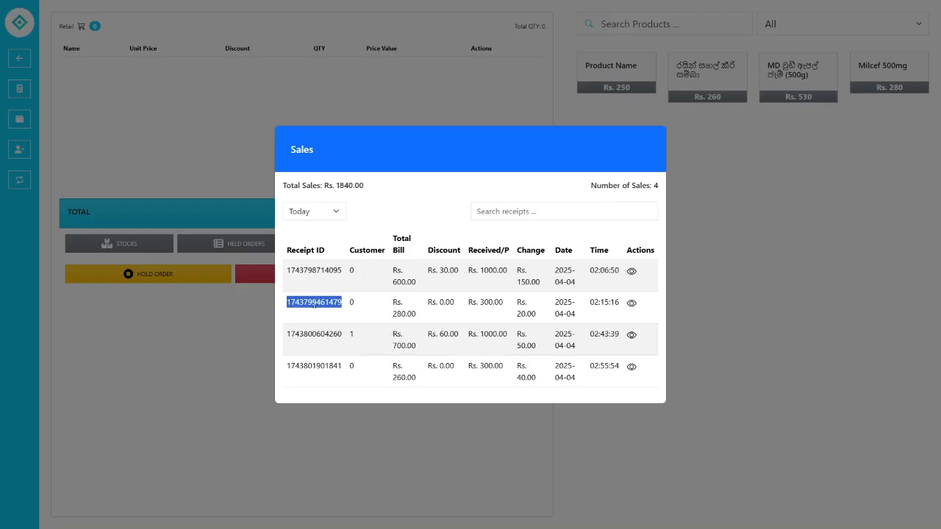
pyautogui.rightClick(315, 307)
pyautogui.click(338, 313)
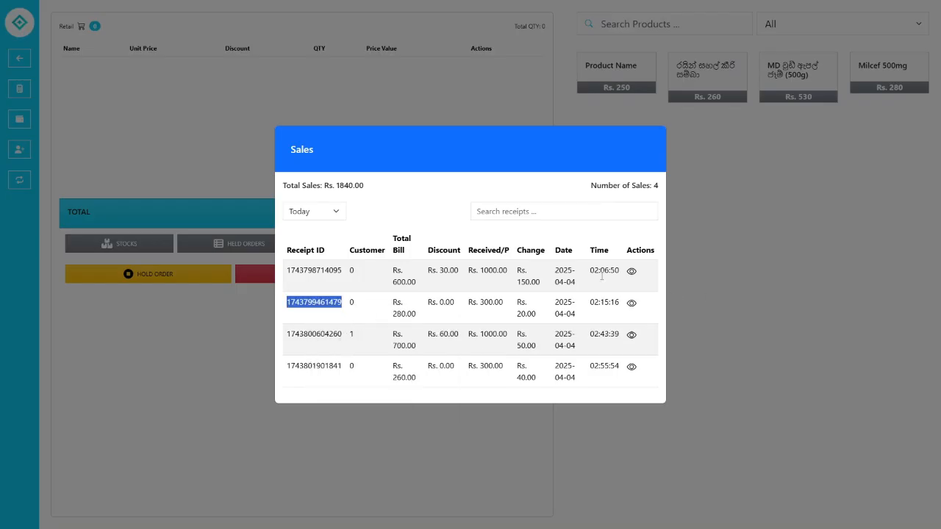
pyautogui.click(721, 252)
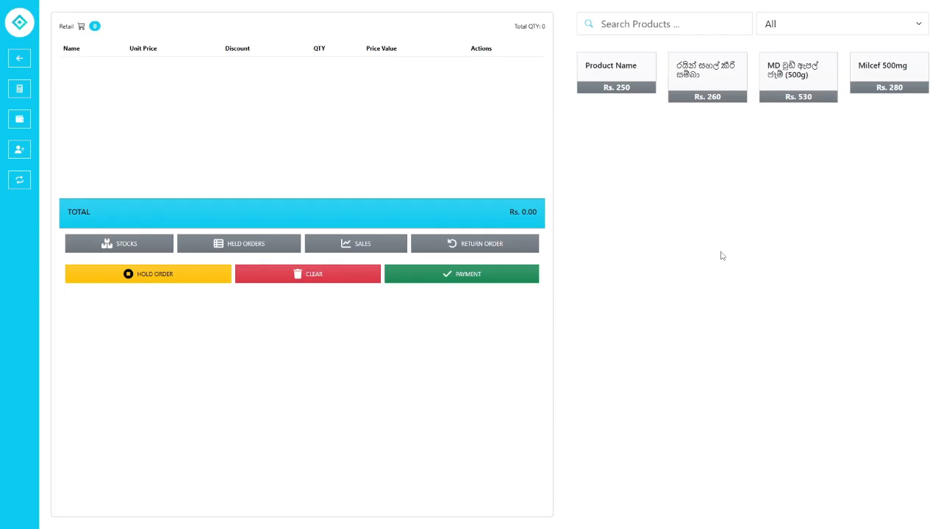
# - Generate a damaged-item return for the product on the pasted receipt ID
pyautogui.click(468, 249)
pyautogui.rightClick(274, 72)
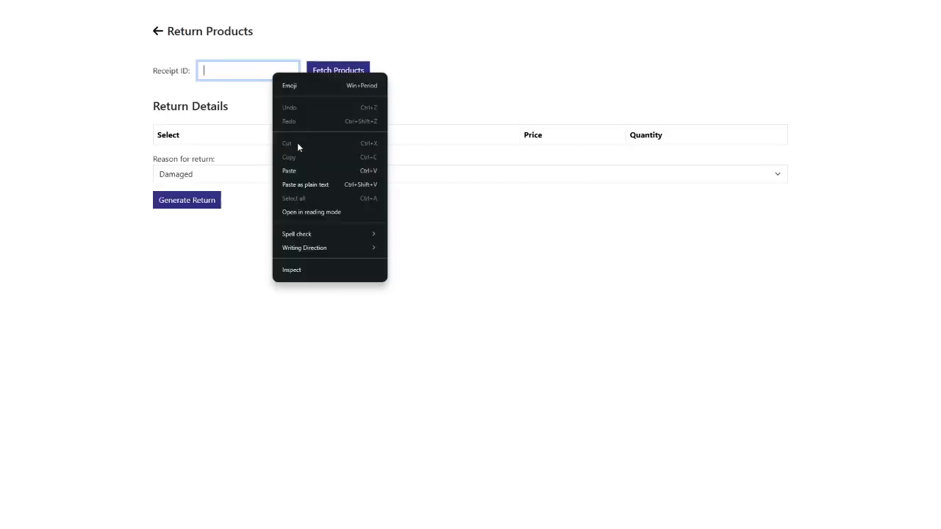
pyautogui.click(294, 169)
pyautogui.click(333, 79)
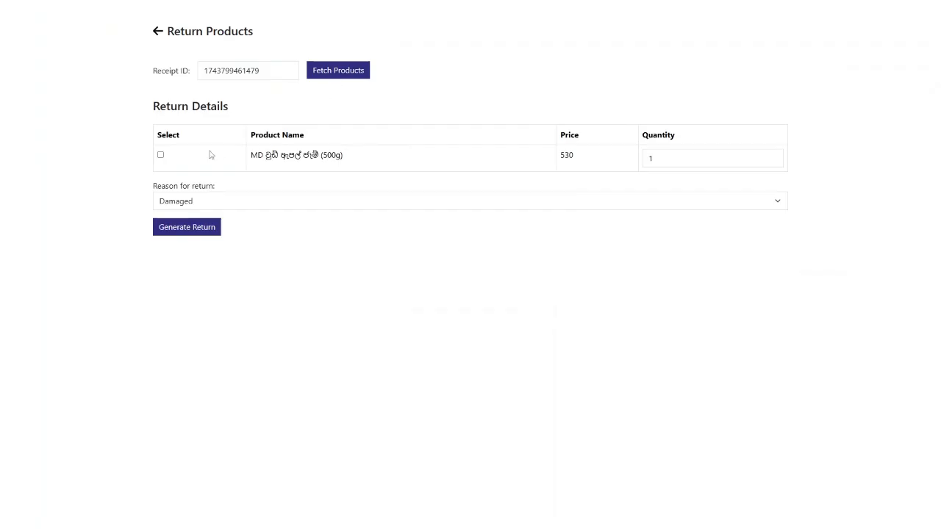
pyautogui.click(160, 156)
pyautogui.click(197, 233)
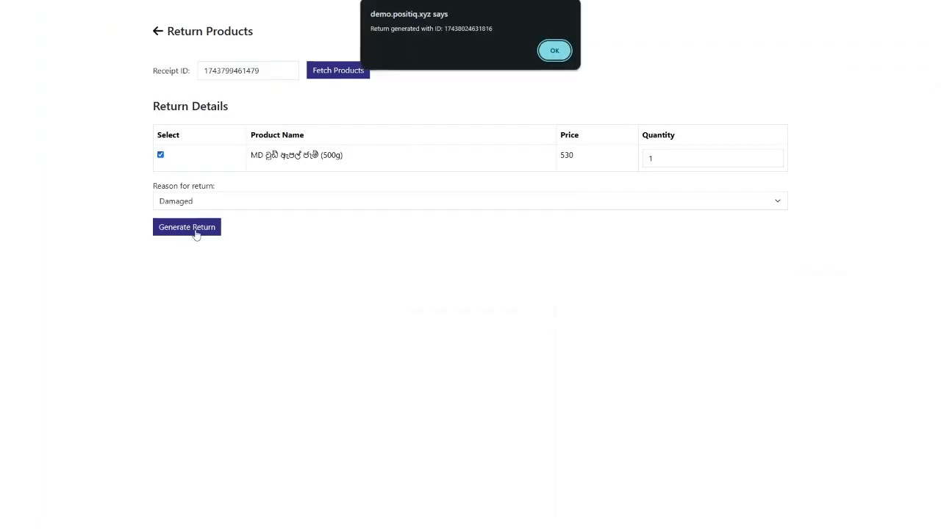
# - Copy the new return ID, dismiss the confirmation and print dialog, and close extra receipt tabs
pyautogui.doubleClick(468, 28)
pyautogui.rightClick(475, 37)
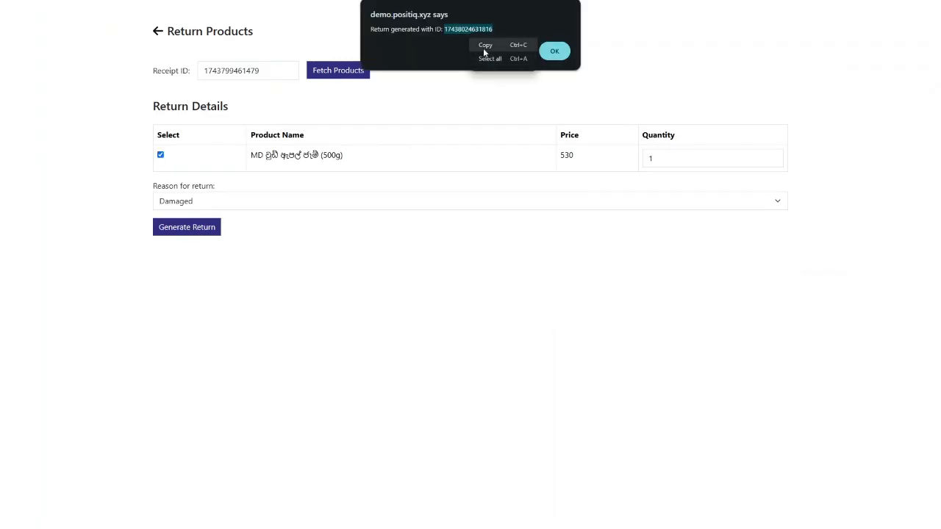
pyautogui.click(482, 48)
pyautogui.click(561, 53)
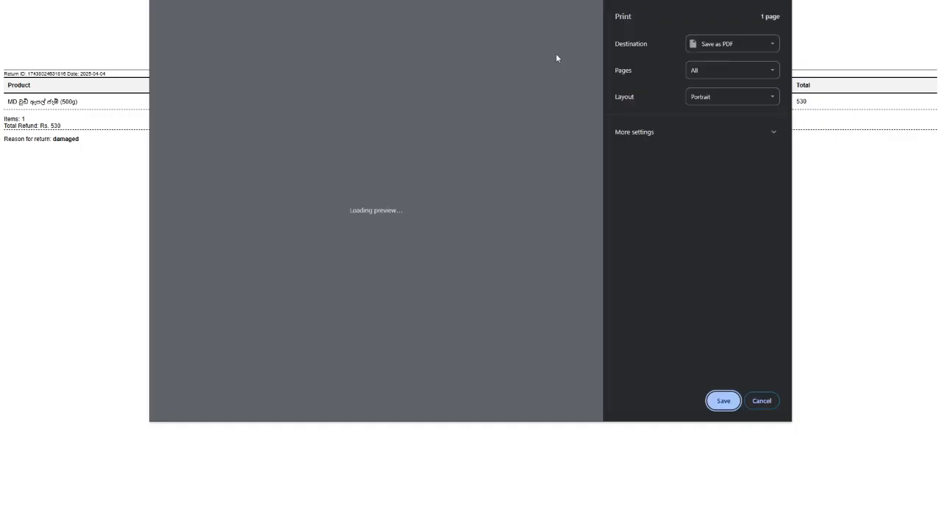
pyautogui.click(756, 401)
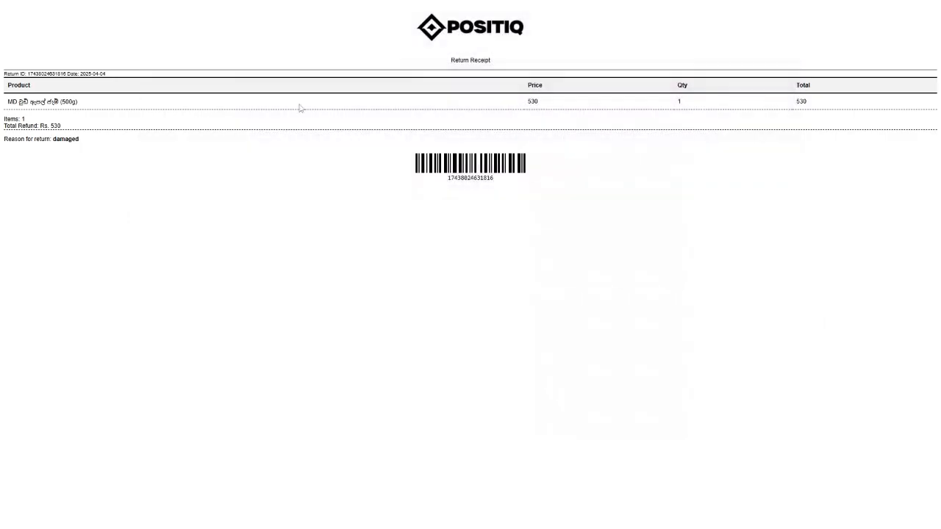
pyautogui.click(471, 33)
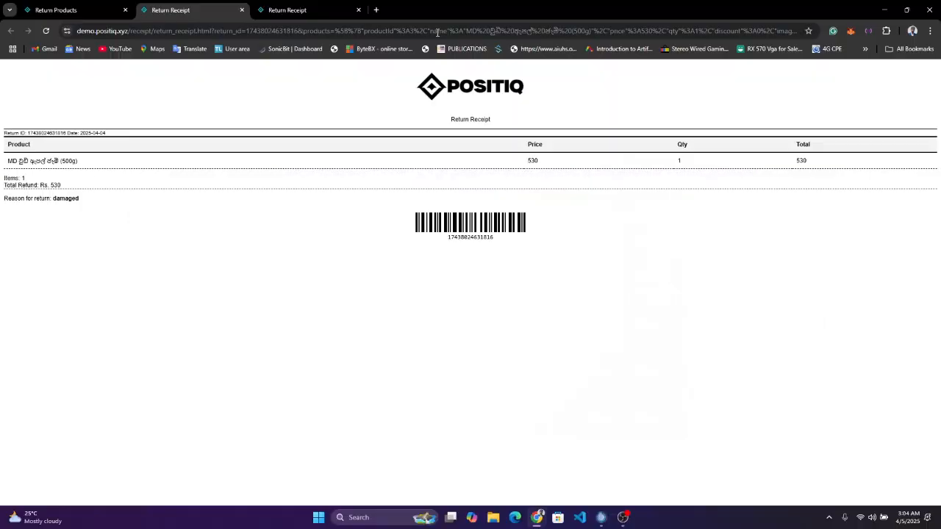
pyautogui.click(89, 9)
pyautogui.click(238, 14)
pyautogui.click(241, 10)
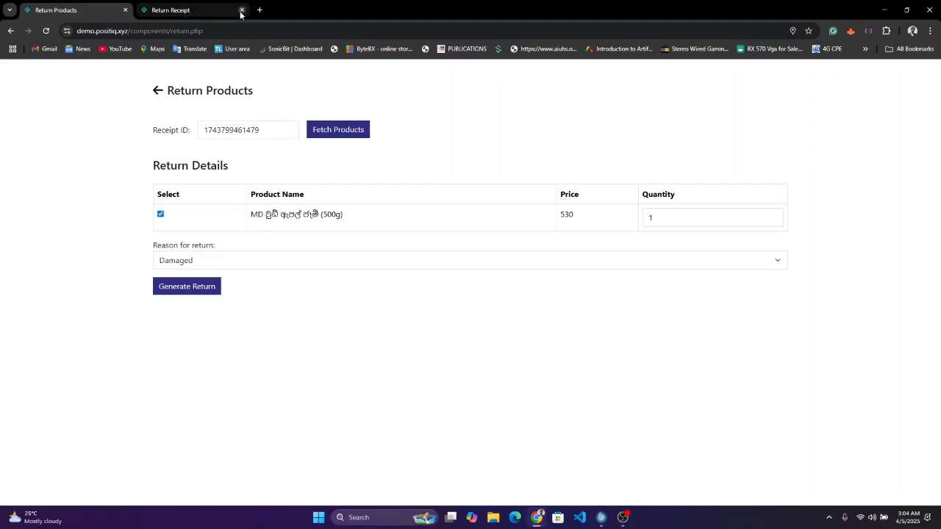
pyautogui.click(241, 10)
pyautogui.press('F11')
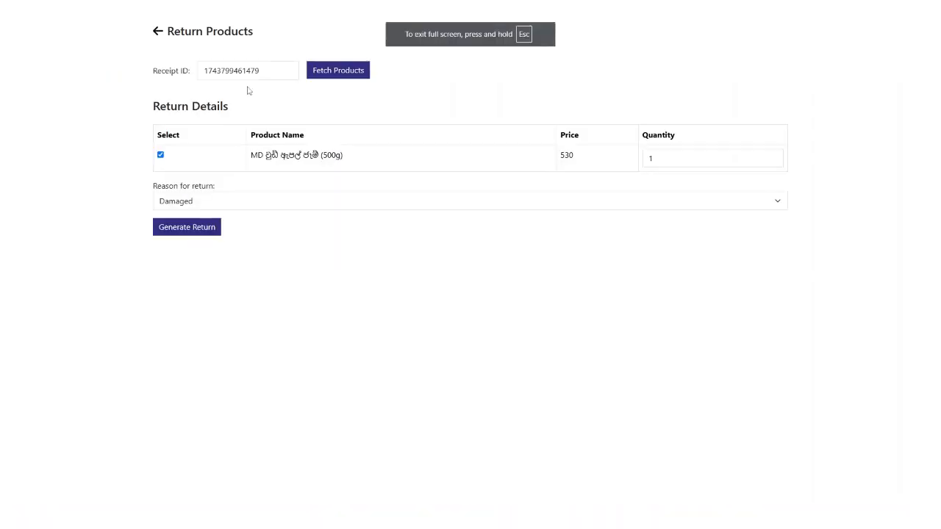
# - Open the Returns list and check return ID 3 with total 530
pyautogui.click(157, 34)
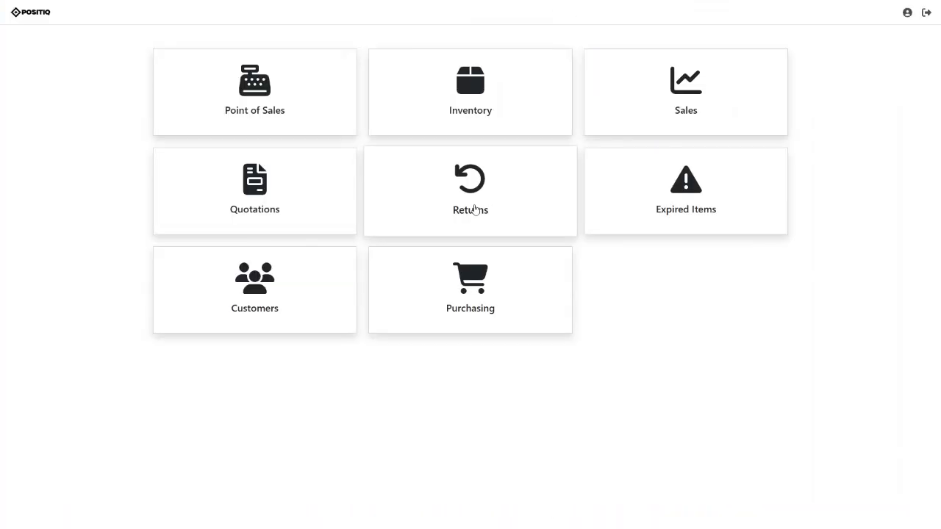
pyautogui.click(476, 210)
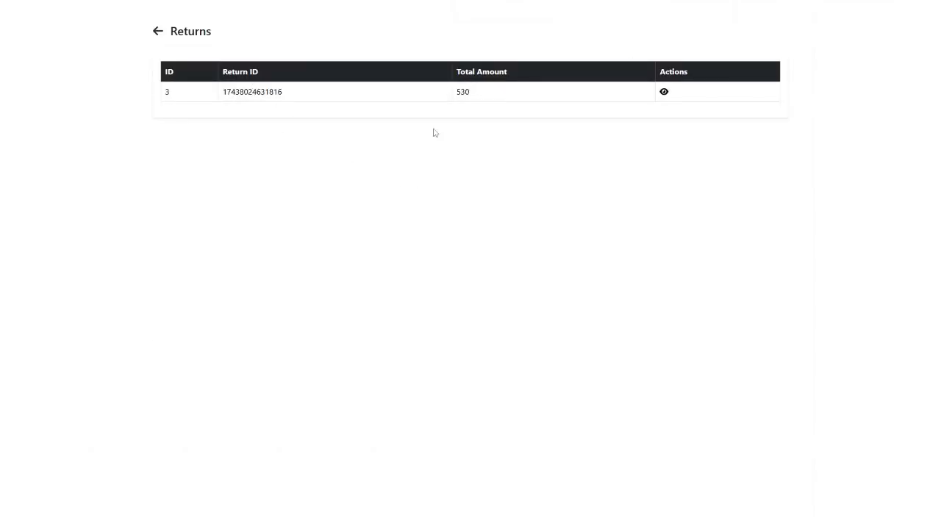
pyautogui.moveTo(487, 97); pyautogui.dragTo(454, 96)
# - Review return ID 3's details showing one damaged item at 530, then go back to the dashboard
pyautogui.moveTo(360, 108); pyautogui.dragTo(200, 113)
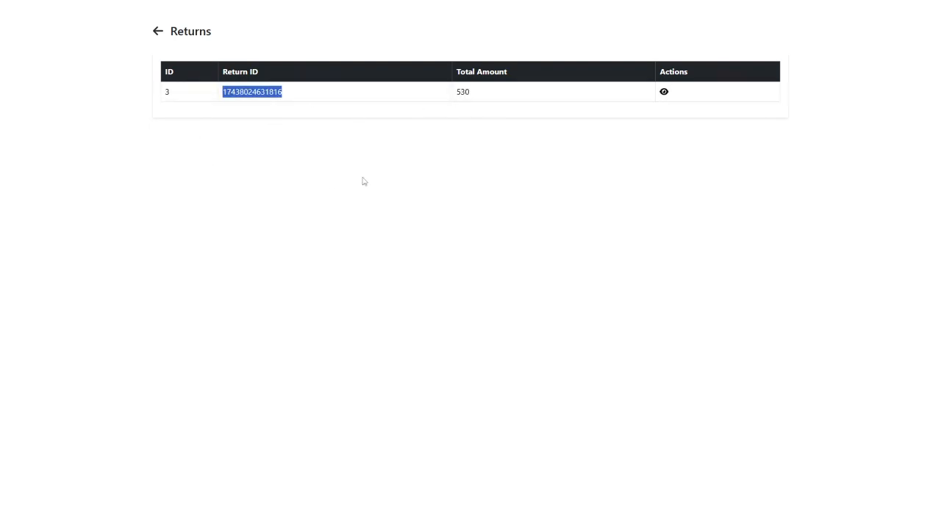
pyautogui.click(363, 181)
pyautogui.click(665, 92)
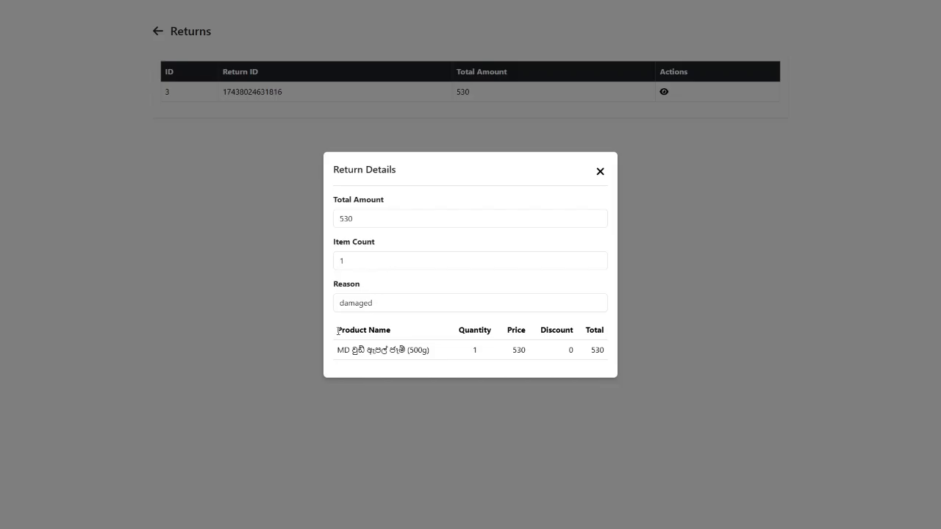
pyautogui.moveTo(342, 353); pyautogui.dragTo(590, 360)
pyautogui.click(591, 360)
pyautogui.click(376, 303)
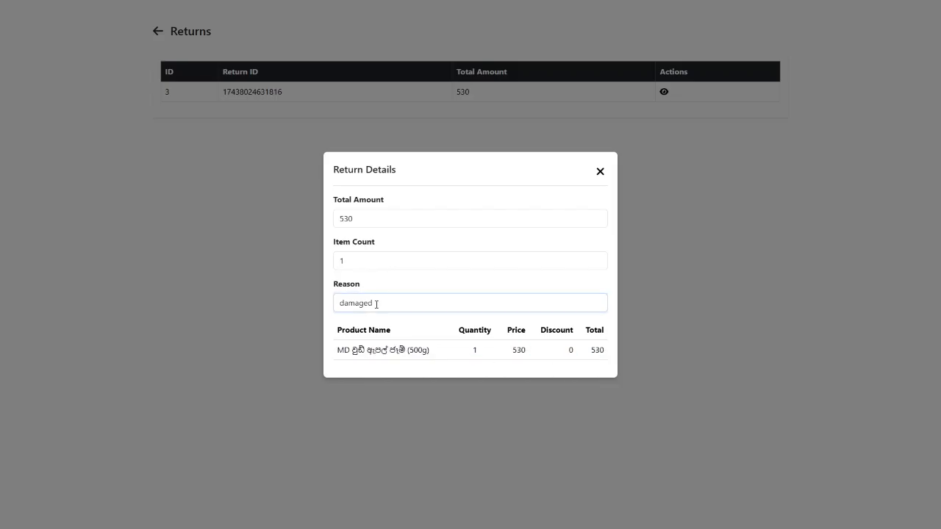
pyautogui.click(601, 171)
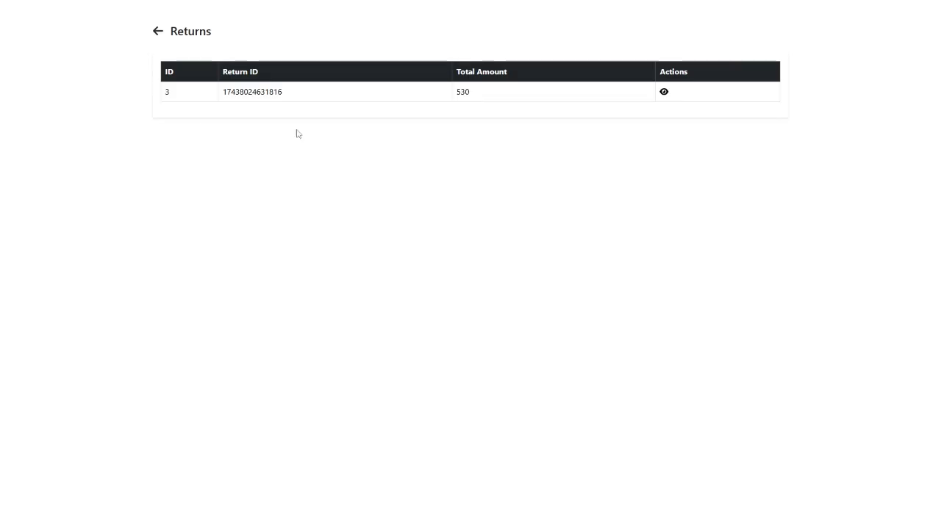
pyautogui.click(158, 33)
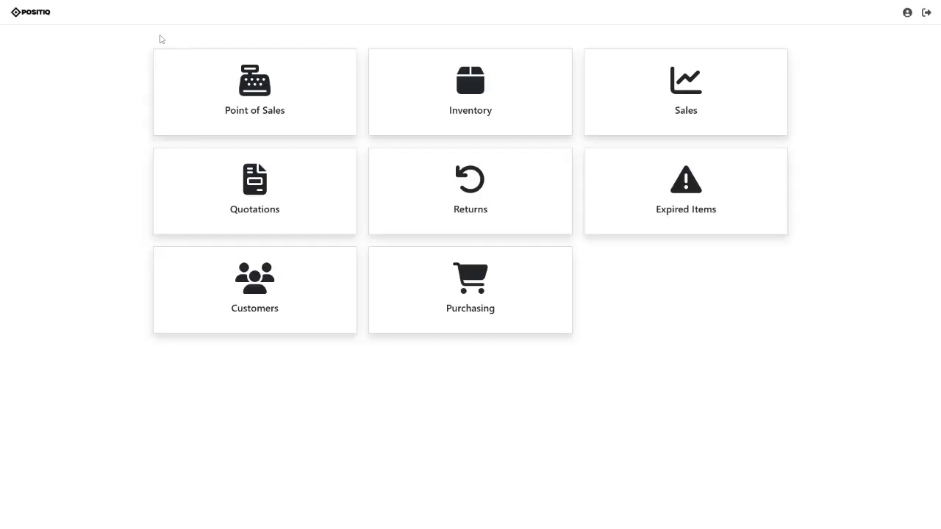
# - Check the empty Expired Products list and the one-entry Customers list, then return to the dashboard
pyautogui.click(697, 218)
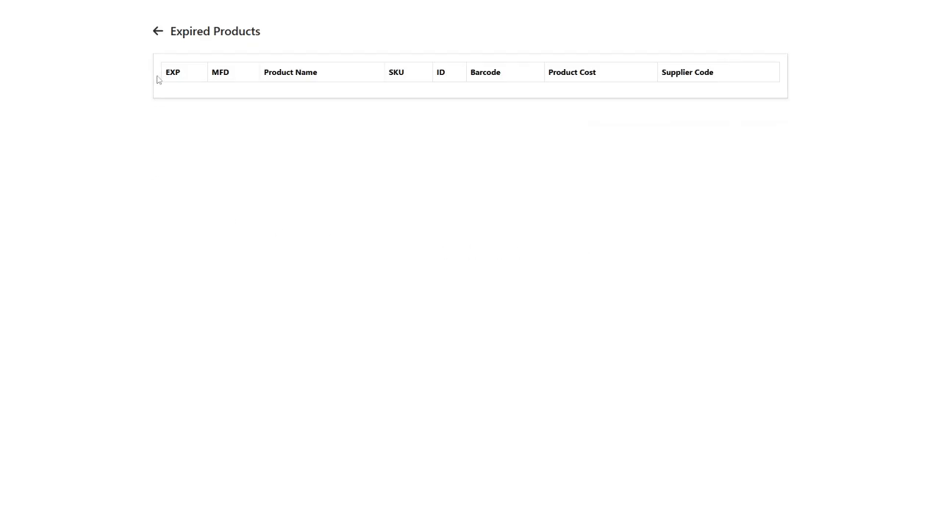
pyautogui.click(158, 31)
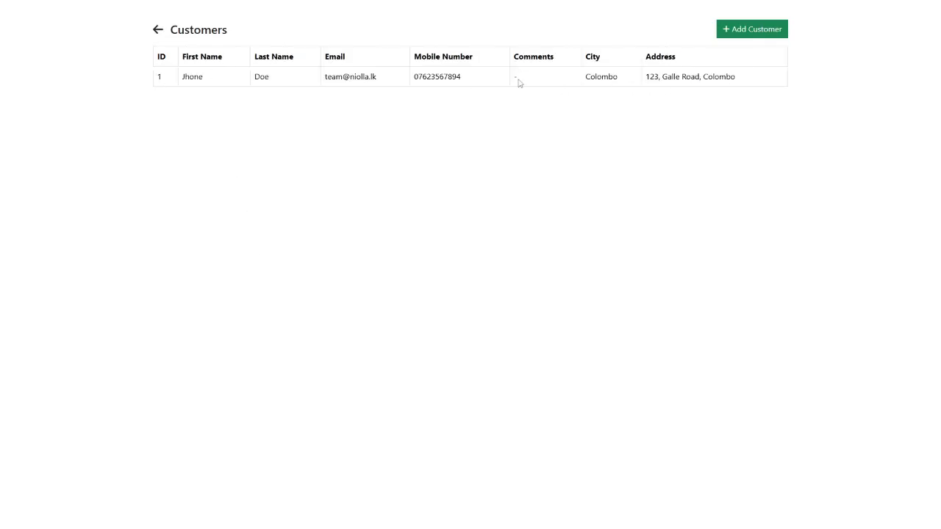
pyautogui.click(726, 33)
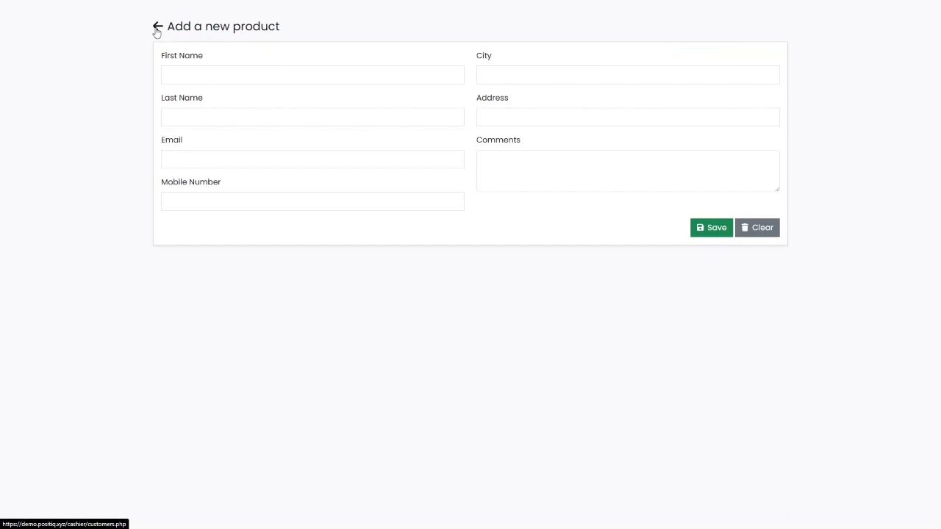
pyautogui.click(157, 28)
pyautogui.click(157, 31)
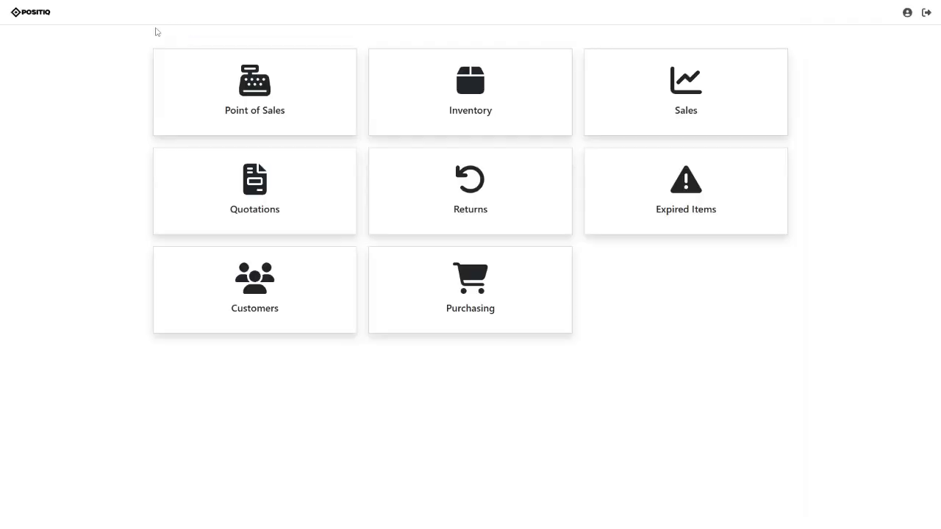
# - Open Purchasing, add a new order, and keep Global Trade Supplies (Colombo) as supplier
pyautogui.click(456, 283)
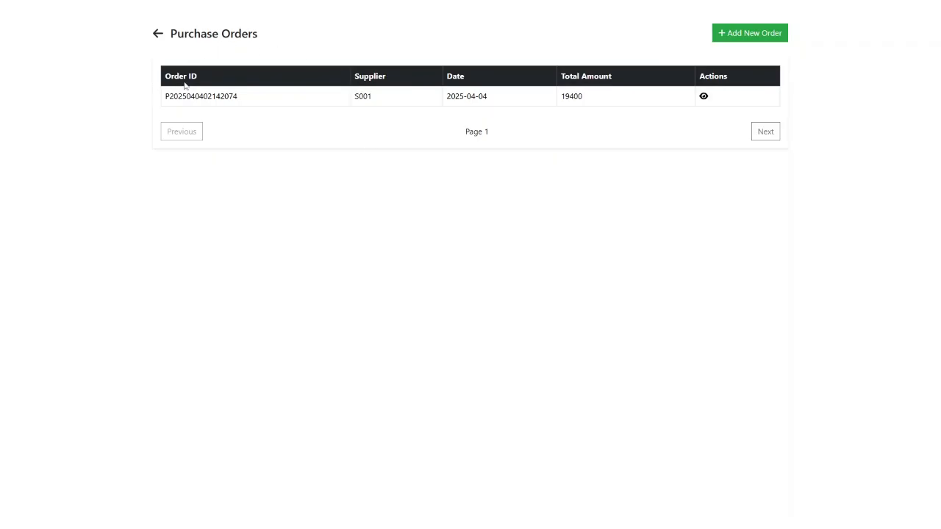
pyautogui.click(742, 37)
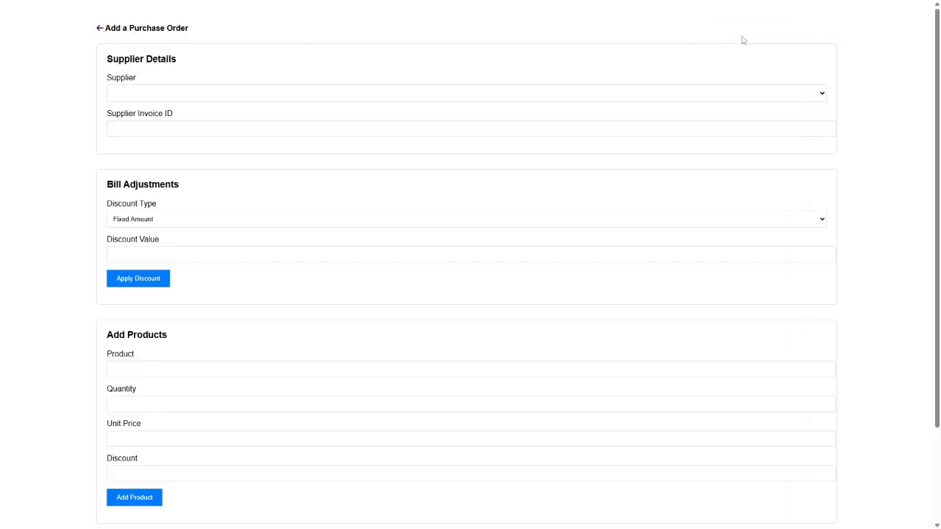
pyautogui.click(145, 94)
pyautogui.click(146, 95)
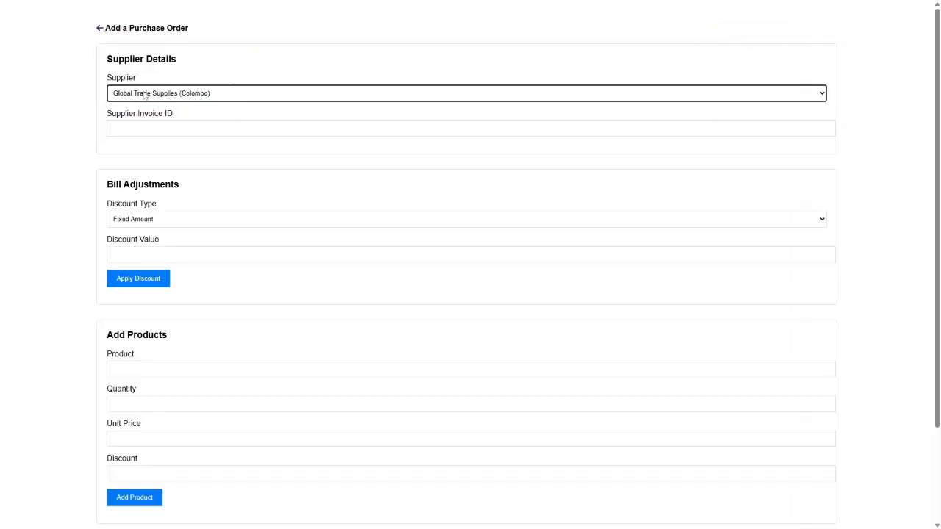
pyautogui.click(145, 132)
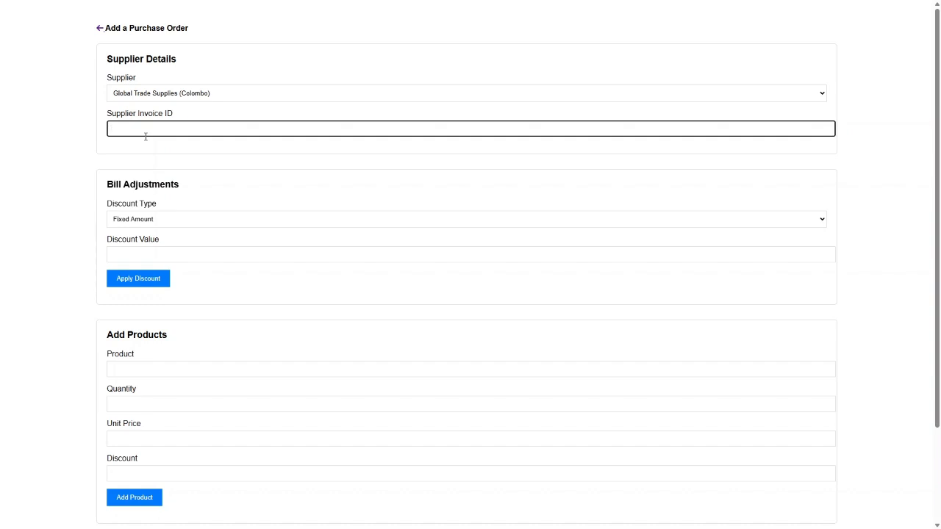
pyautogui.scroll(-2, 147, 163)
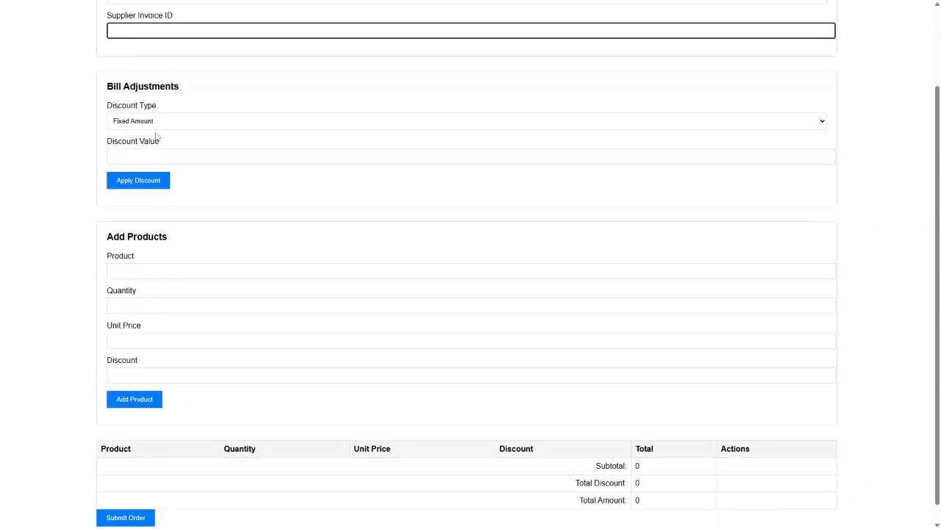
# - Keep Fixed Amount as the purchase order's discount type
pyautogui.click(135, 161)
pyautogui.click(143, 125)
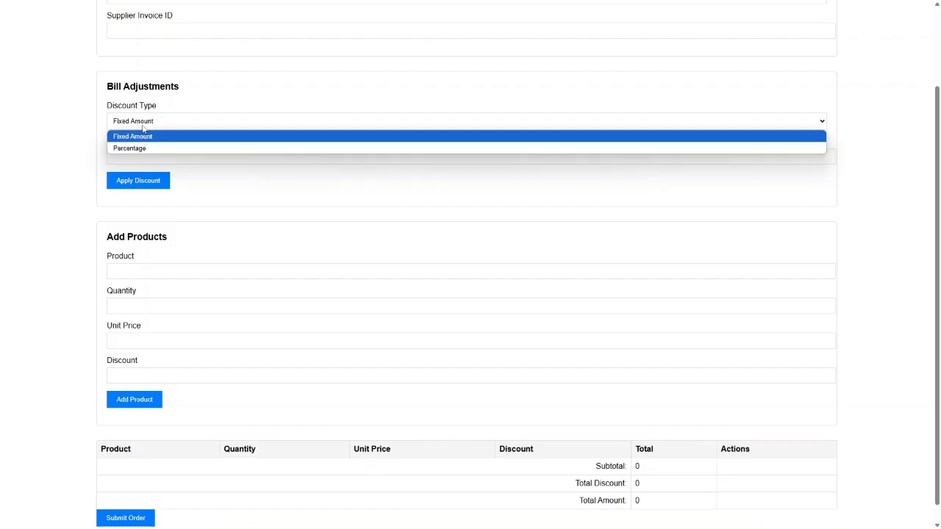
pyautogui.click(144, 128)
pyautogui.click(137, 153)
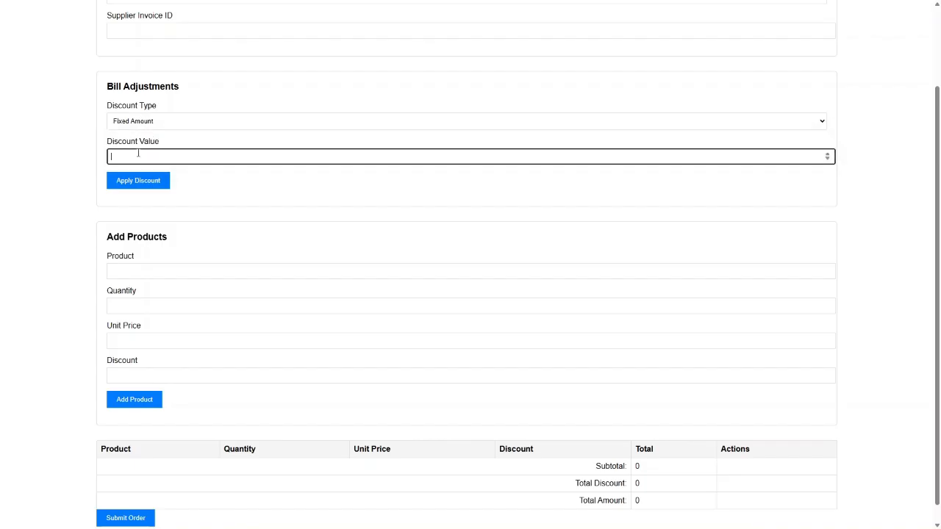
pyautogui.scroll(-1, 138, 154)
# - Add a product line of 2 × Product Name at unit price 200
pyautogui.click(157, 251)
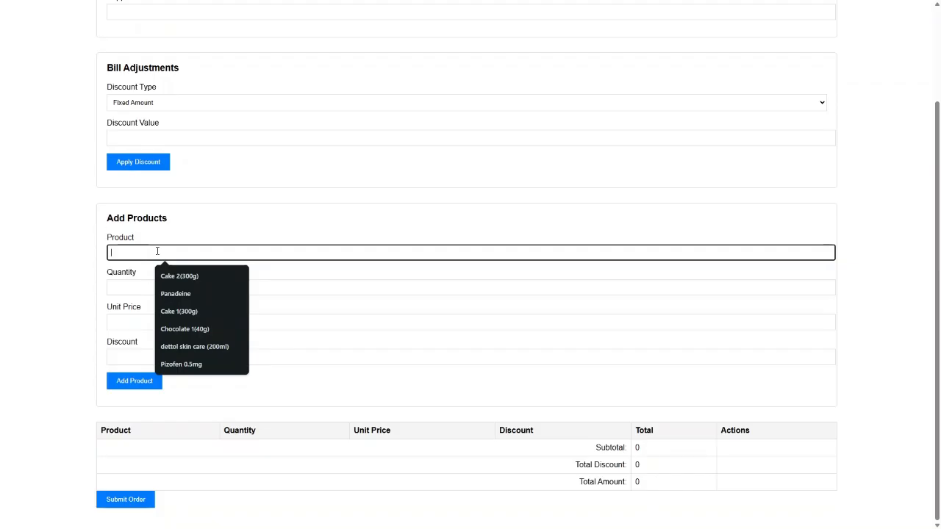
pyautogui.write('pr')
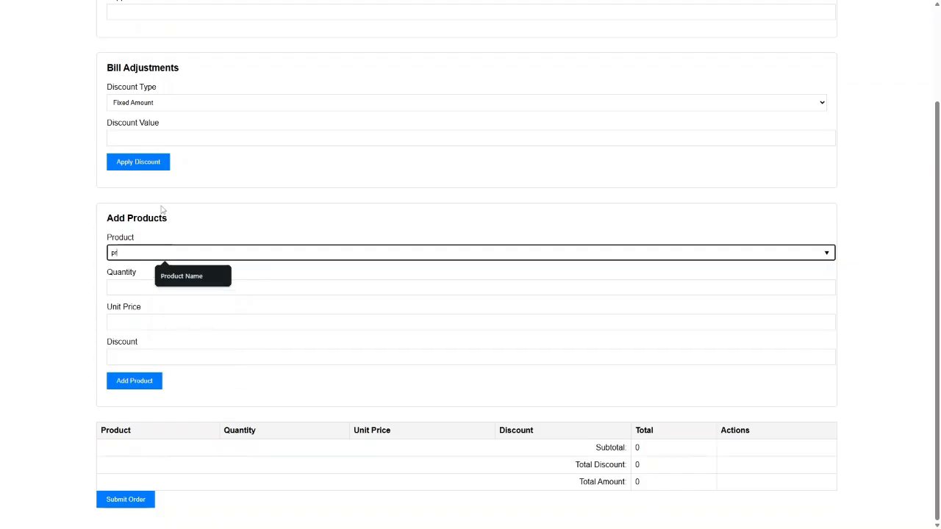
pyautogui.click(186, 277)
pyautogui.click(184, 287)
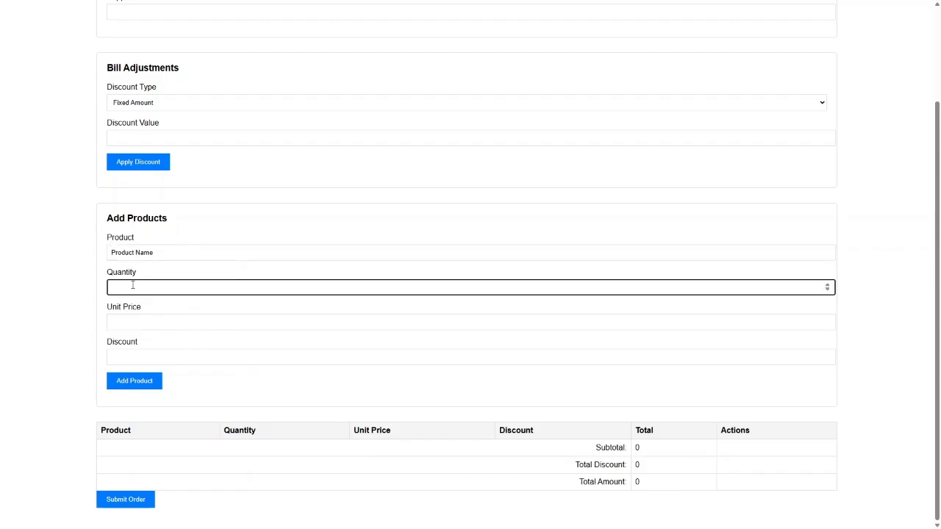
pyautogui.write('2')
pyautogui.click(120, 323)
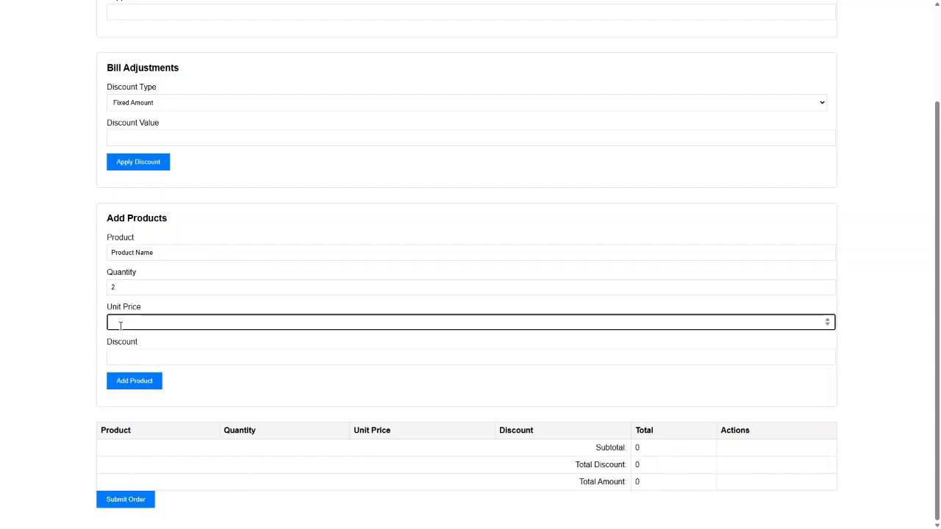
pyautogui.write('200')
pyautogui.click(130, 336)
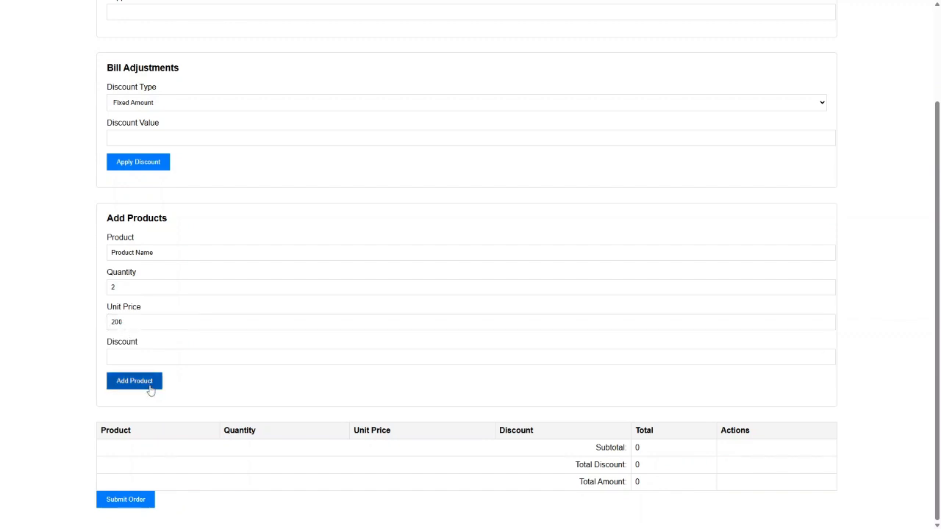
pyautogui.click(151, 390)
# - Submit the 400.00 purchase order and dismiss the confirmation
pyautogui.click(148, 358)
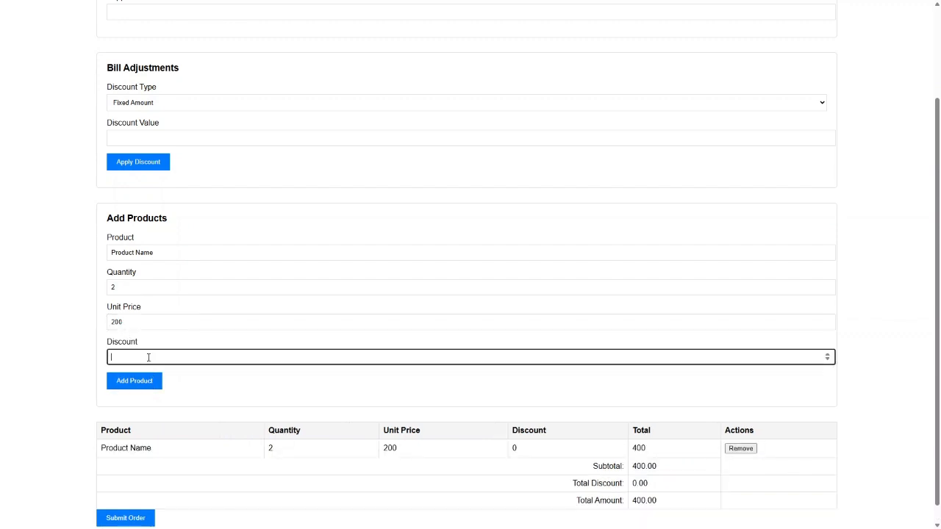
pyautogui.scroll(-1, 395, 399)
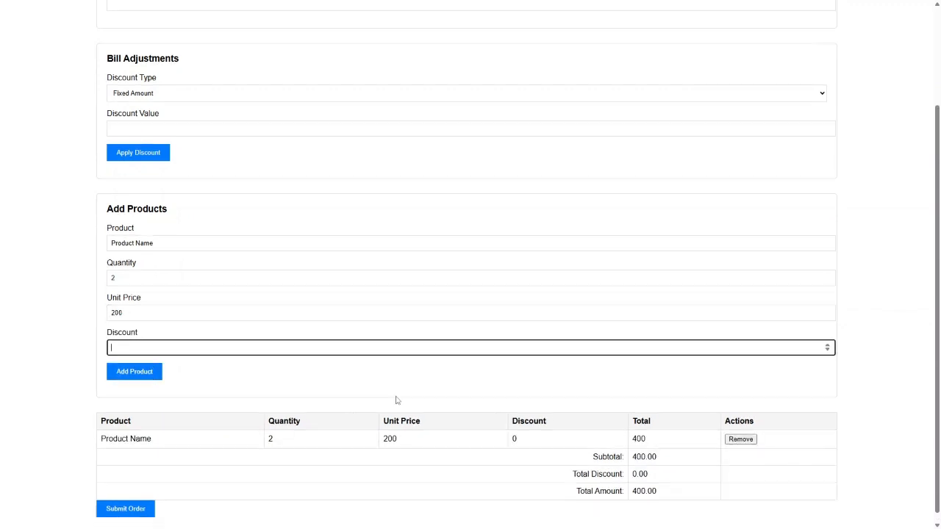
pyautogui.click(131, 505)
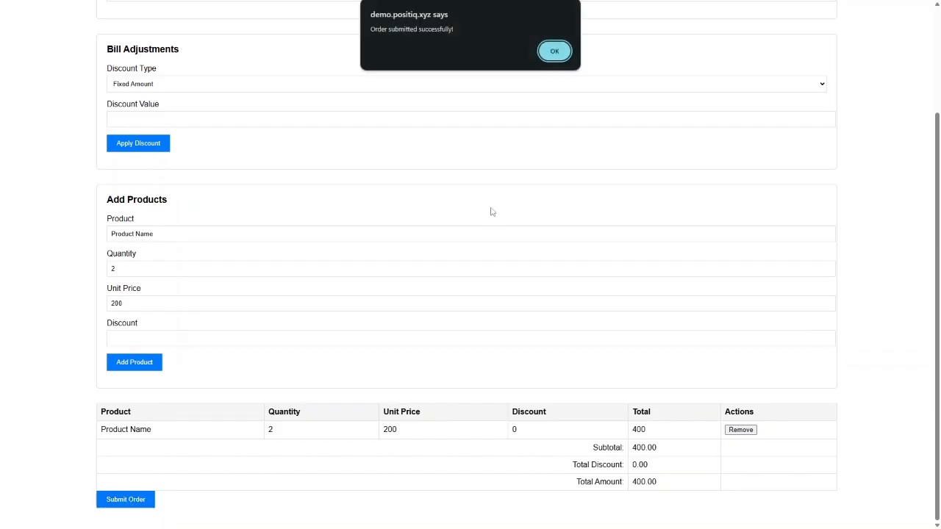
pyautogui.click(561, 55)
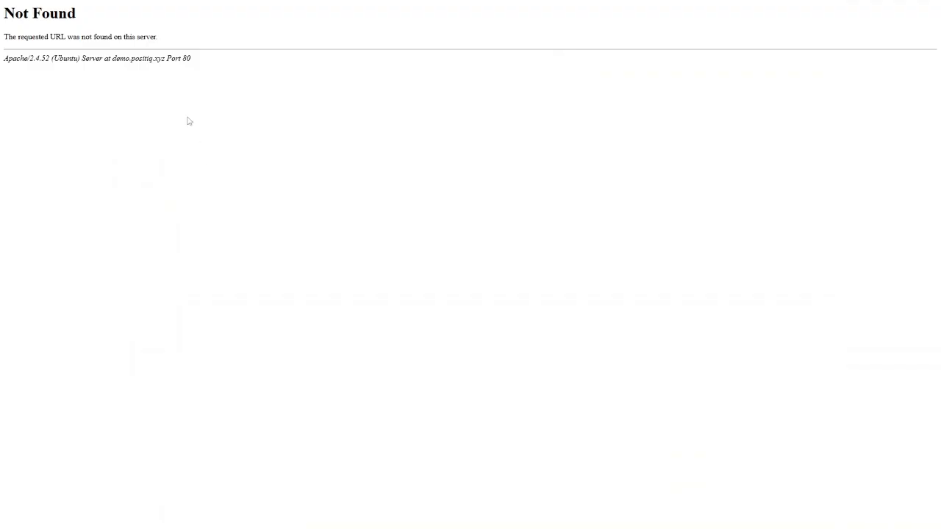
# - Return to the Purchase Orders list and view the first order's details with two 20 × 560 lines
pyautogui.press('F11')
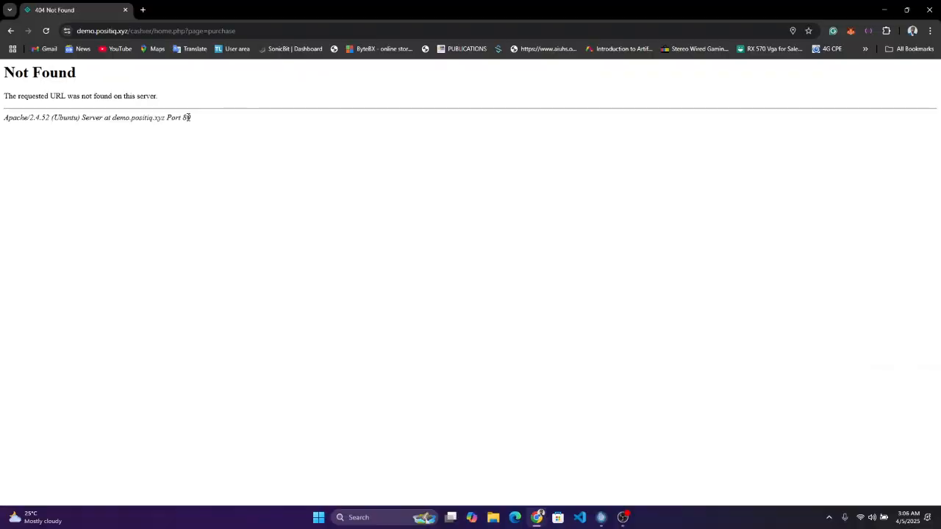
pyautogui.click(11, 31)
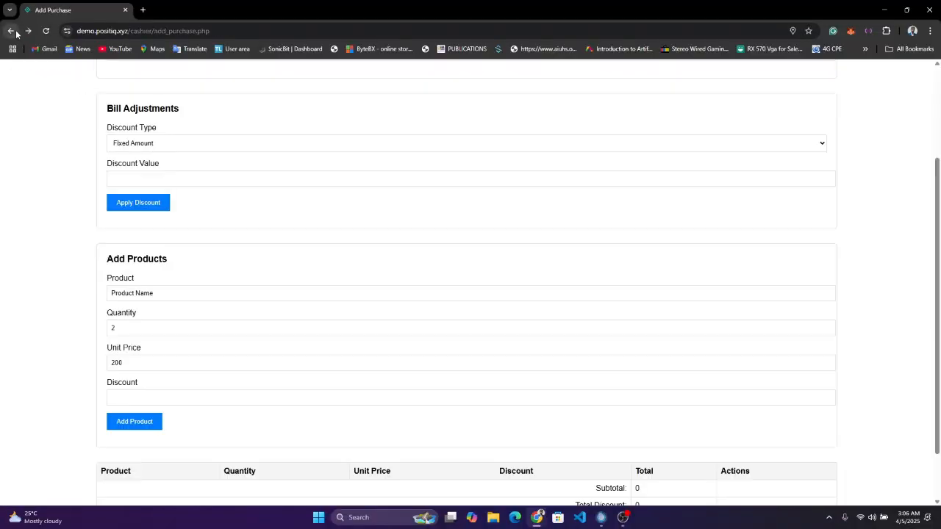
pyautogui.click(16, 32)
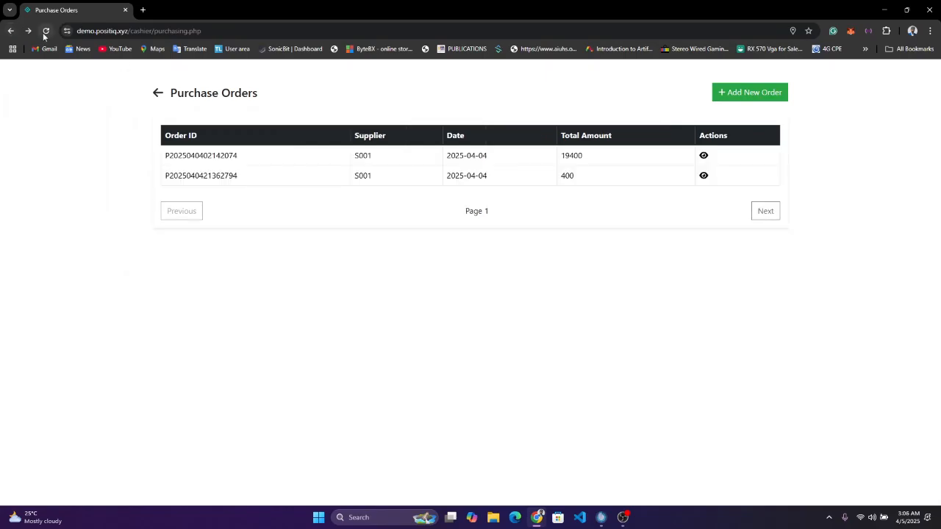
pyautogui.press('F11')
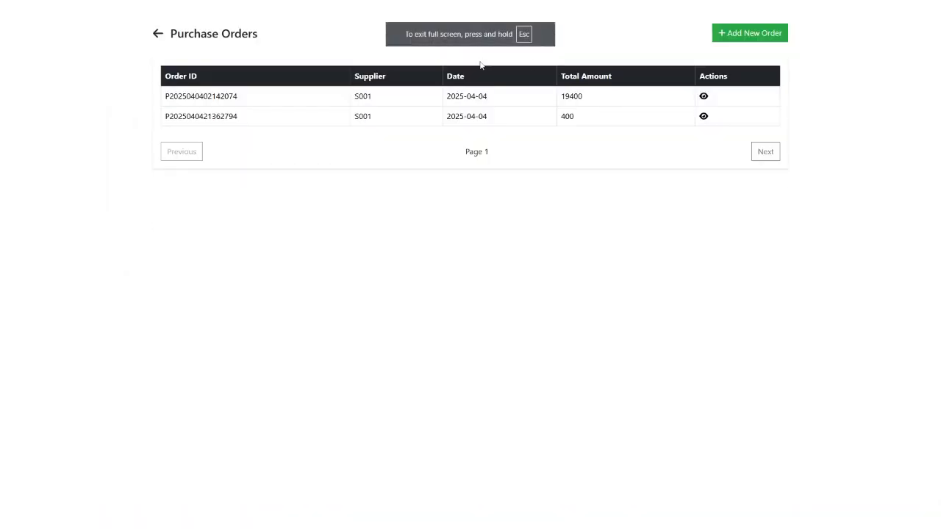
pyautogui.click(703, 97)
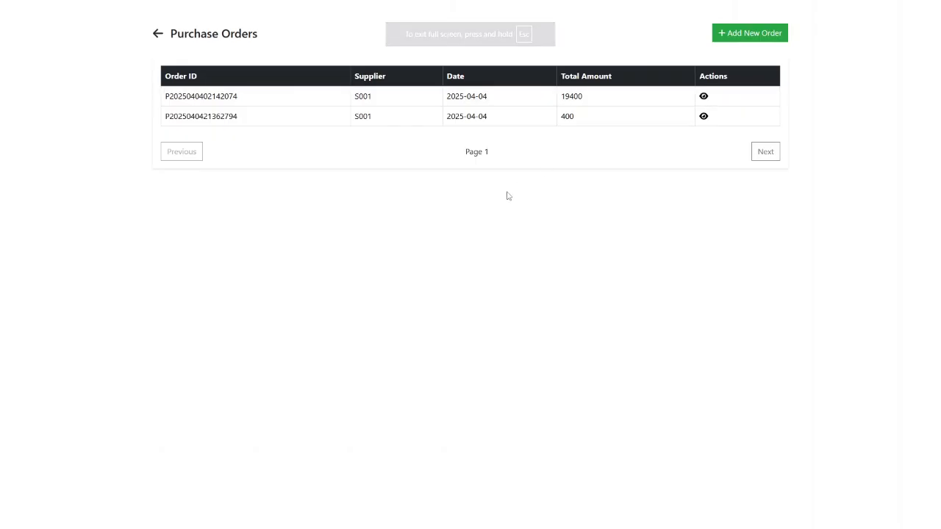
pyautogui.scroll(-5, 506, 218)
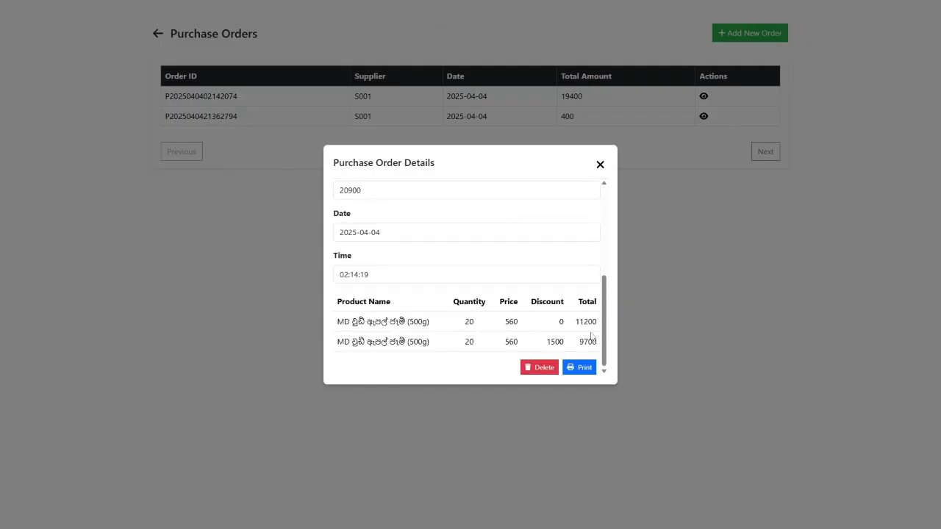
# - Preview the 19400 purchase order's printout, selecting its text down to Total Amount
pyautogui.click(580, 368)
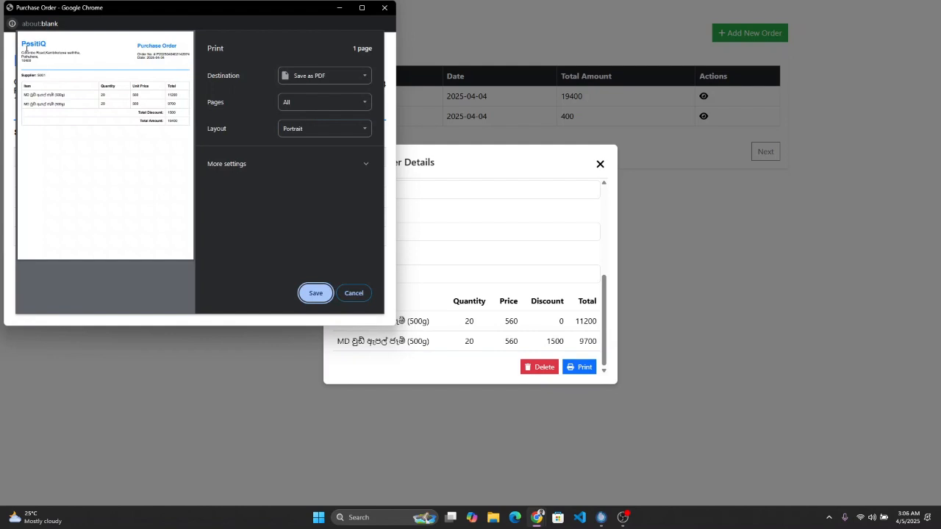
pyautogui.moveTo(23, 42); pyautogui.dragTo(179, 133)
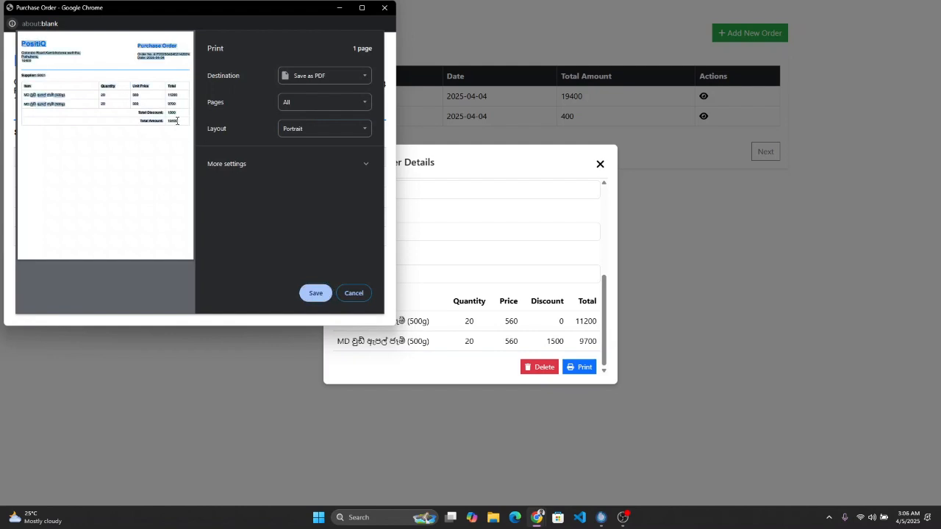
pyautogui.click(177, 121)
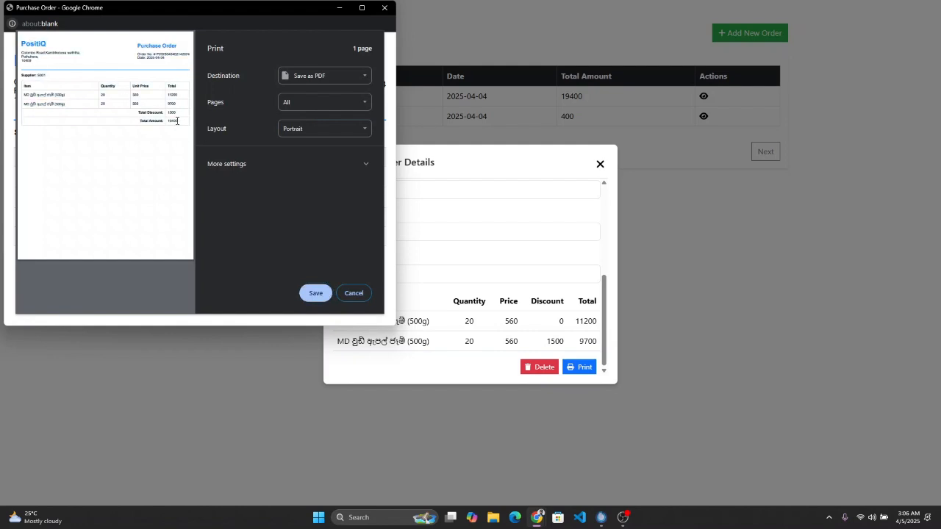
pyautogui.moveTo(177, 121); pyautogui.dragTo(4, 42)
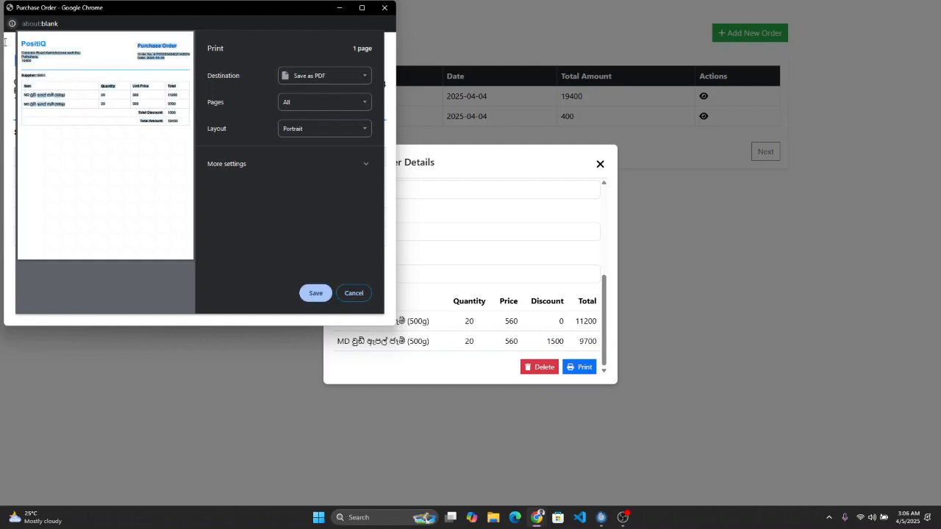
pyautogui.click(196, 138)
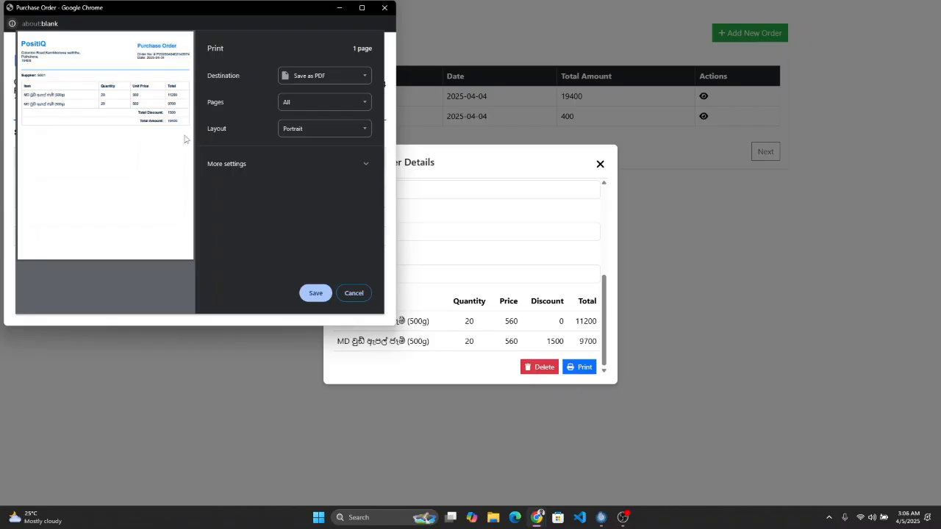
# - Cancel printing, then close the printout window and the order details
pyautogui.click(348, 293)
pyautogui.click(383, 8)
pyautogui.click(602, 165)
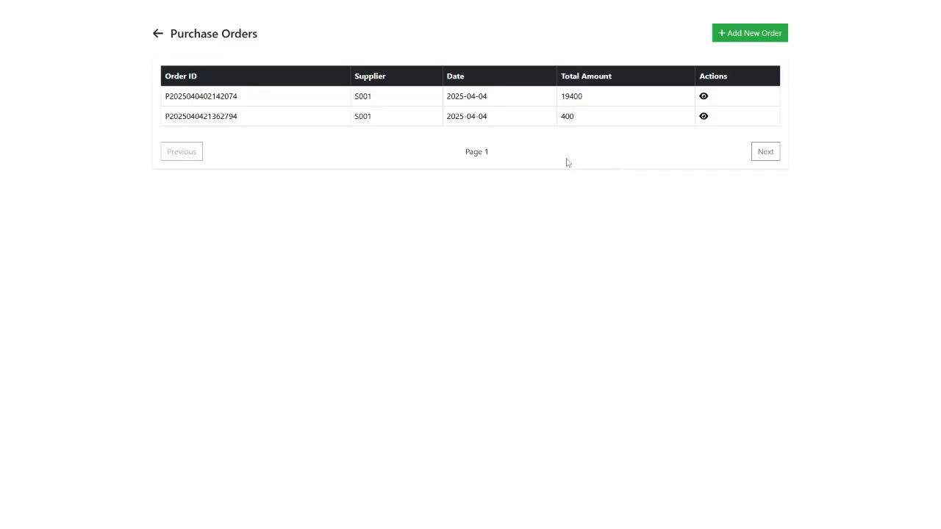
# - Go back from Purchase Orders to the dashboard and log out of PositiQ
pyautogui.click(157, 37)
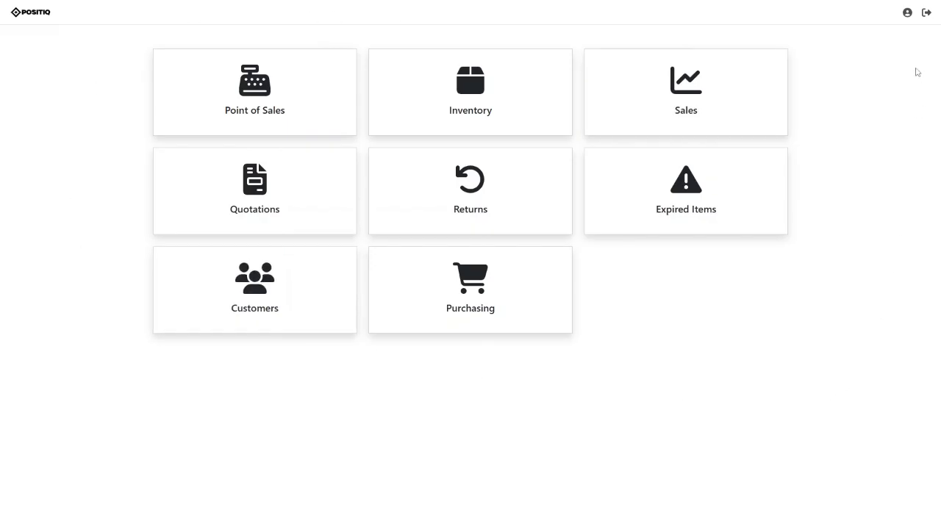
pyautogui.click(928, 15)
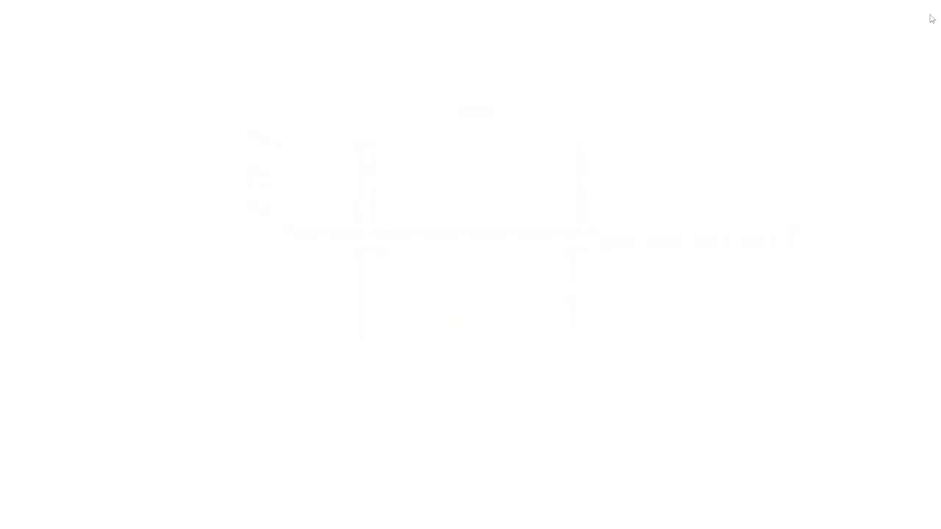